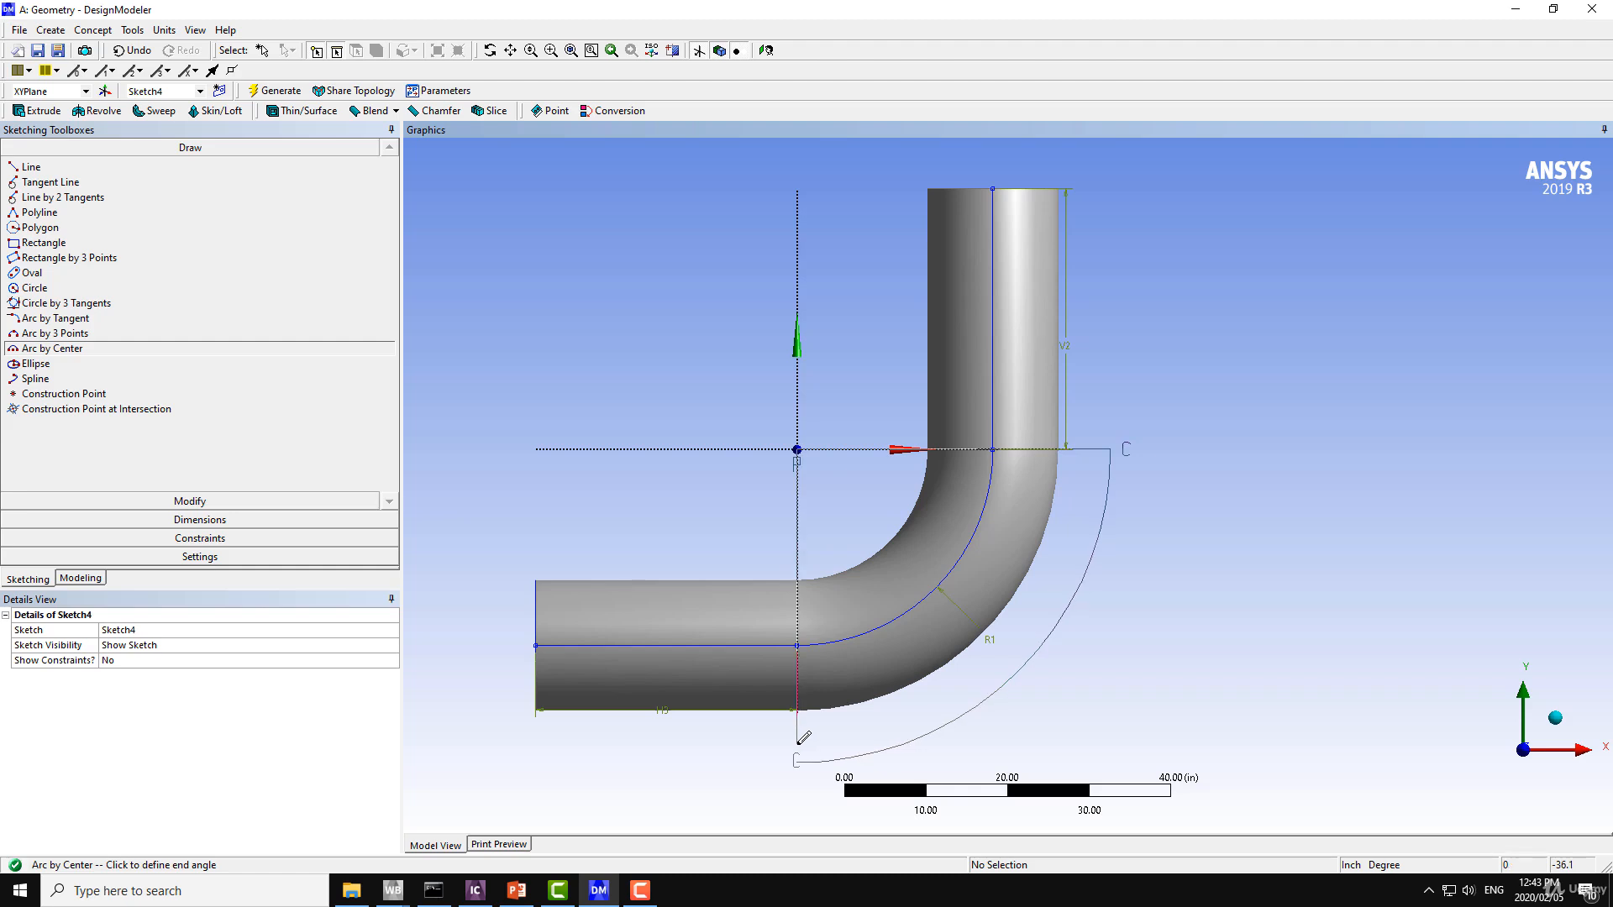
# Finish the quarter-circle arc centred on the origin at the negative Y axis, with a radius of about 38.4 in.
pyautogui.click(800, 737)
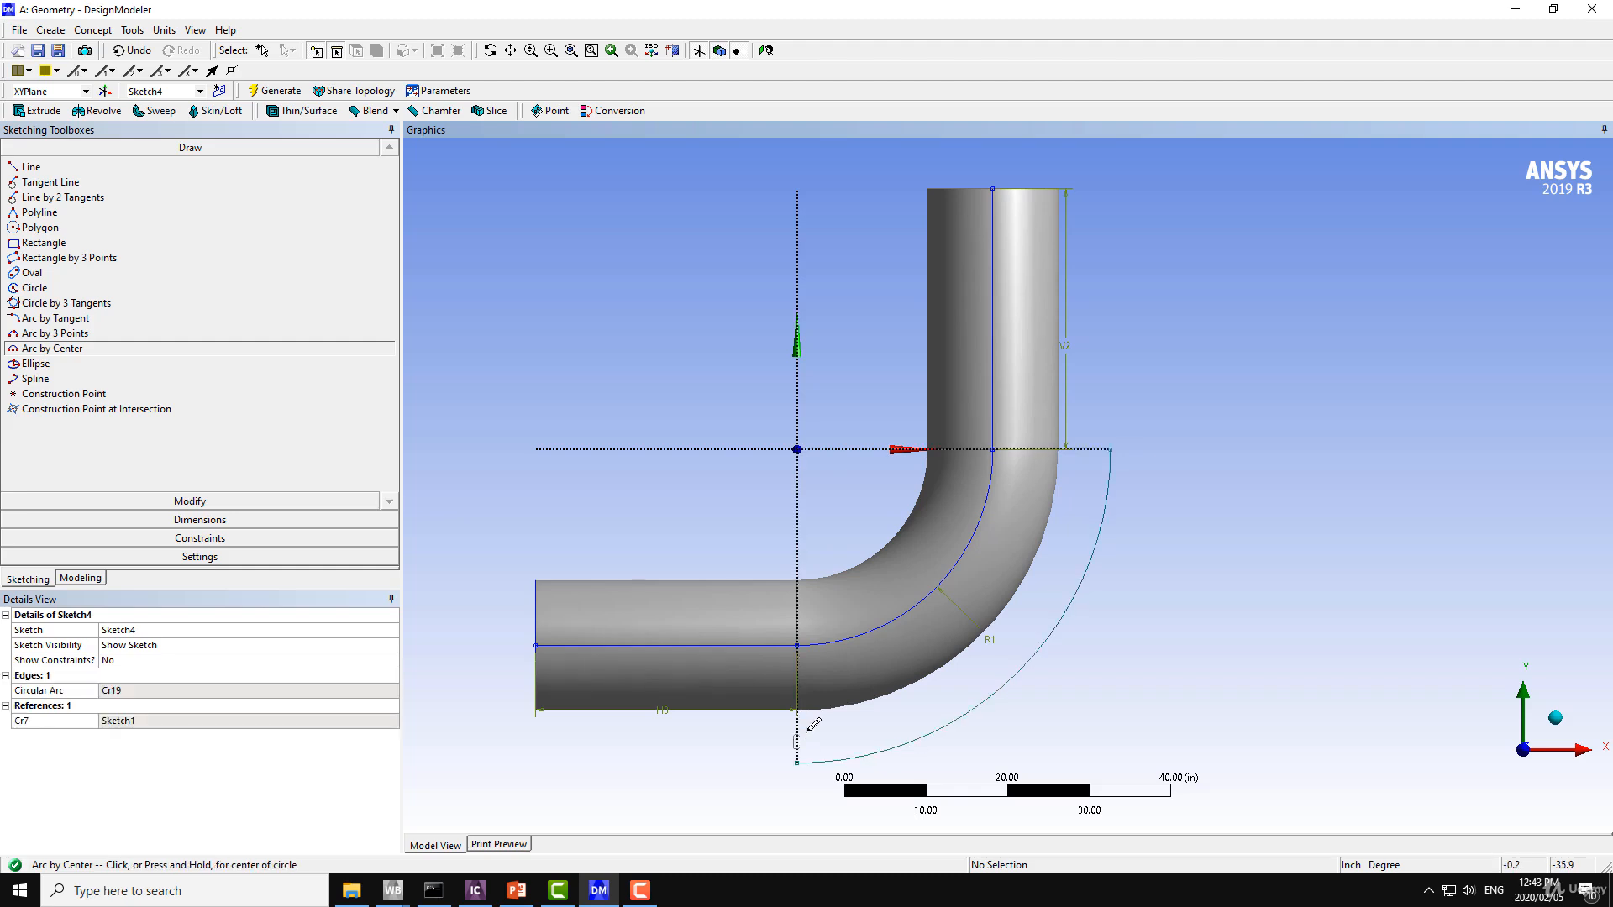
pyautogui.keyDown('ctrl'); pyautogui.moveTo(1041, 688); pyautogui.dragTo(1057, 530, button='middle'); pyautogui.keyUp('ctrl')
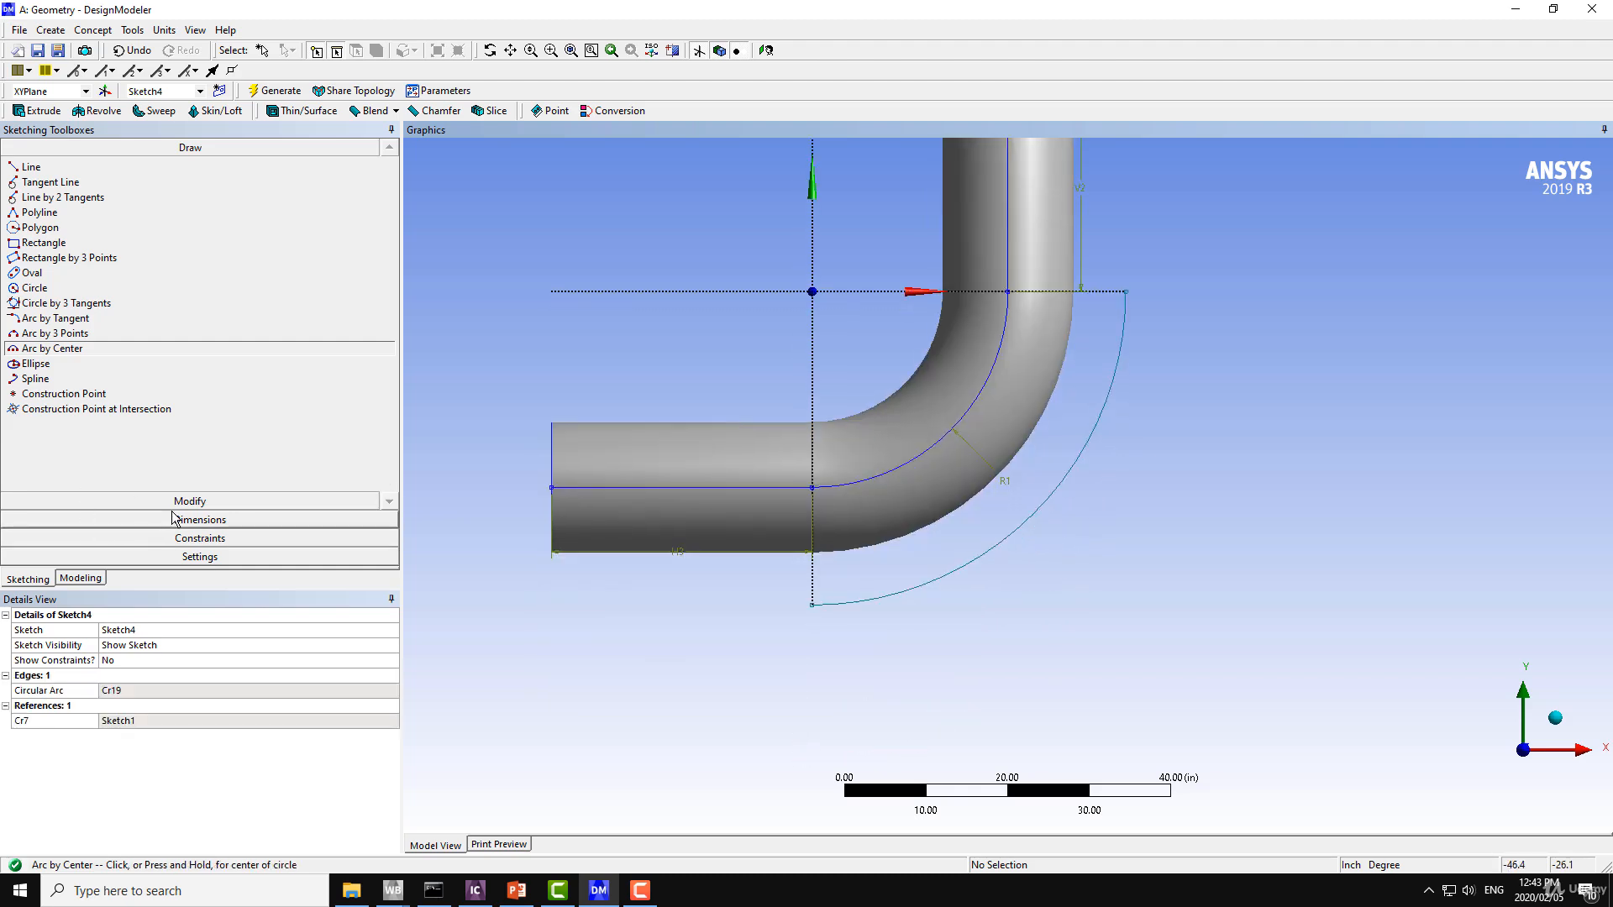
pyautogui.keyDown('ctrl'); pyautogui.moveTo(1128, 456); pyautogui.dragTo(1085, 549, button='middle'); pyautogui.keyUp('ctrl')
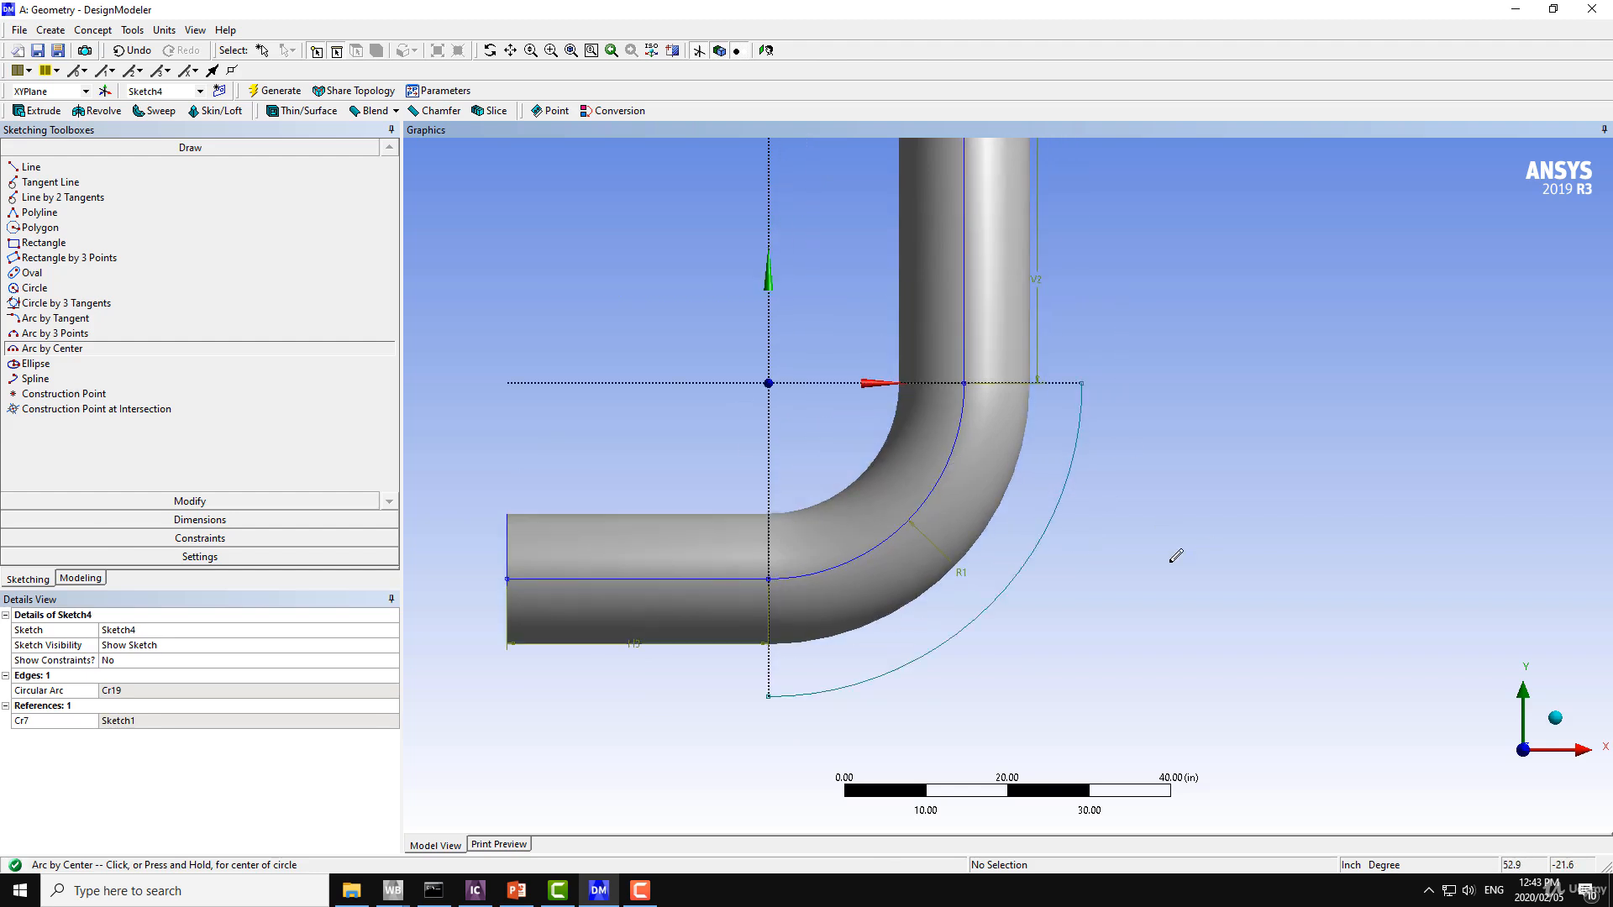
# Check the elbow drawing in PowerPoint, return to DesignModeler and dimension the new arc's radius as 32 in.
pyautogui.click(516, 889)
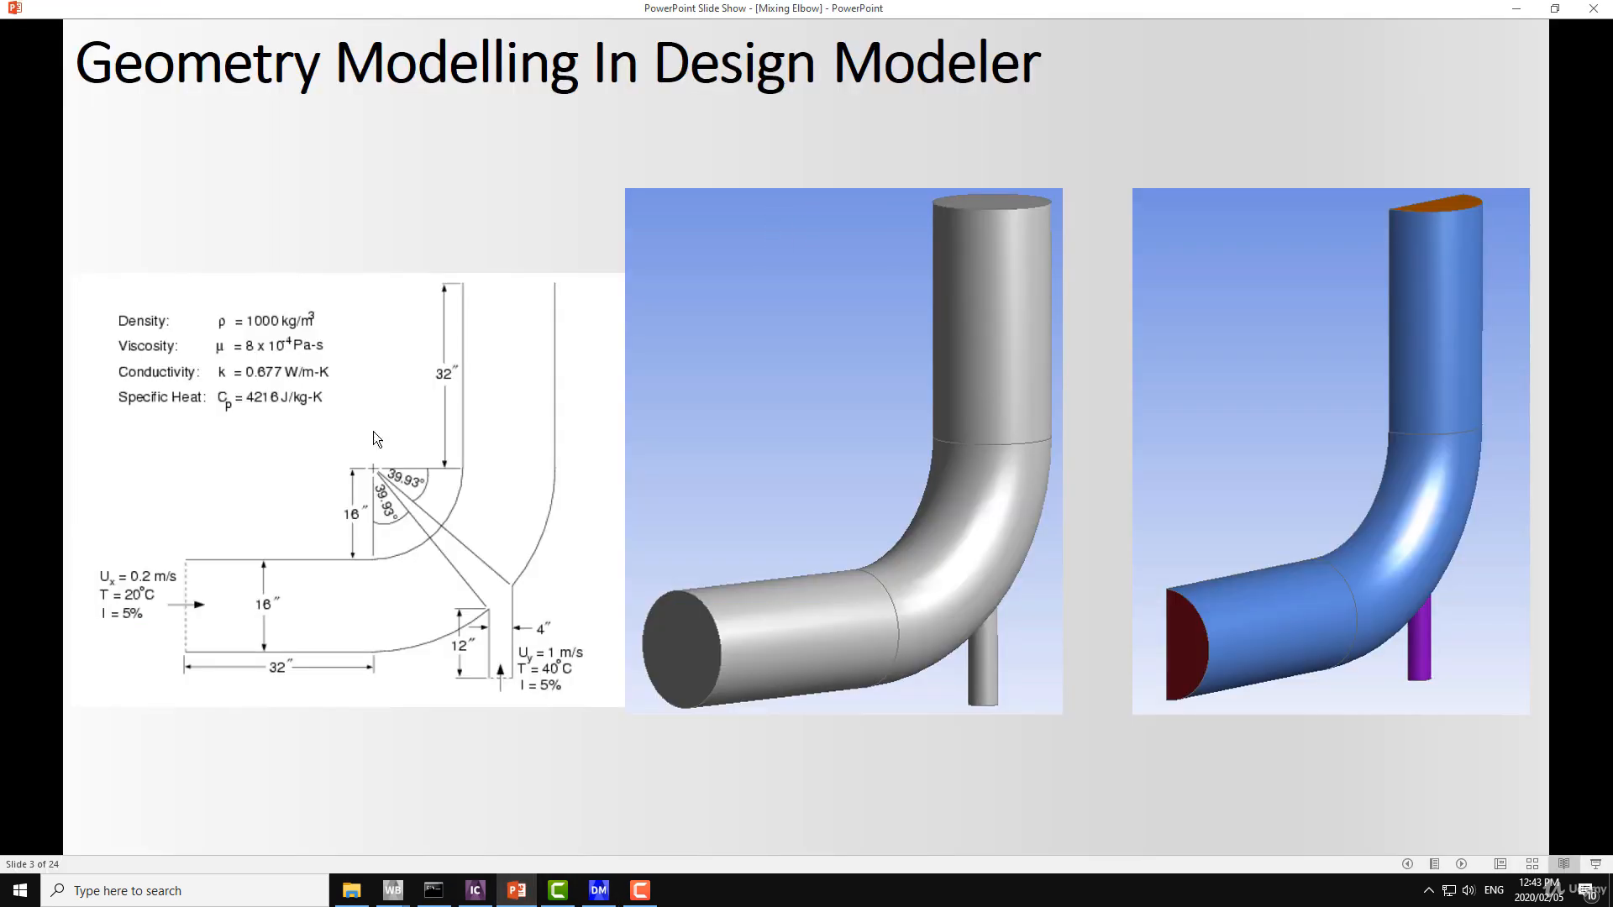
pyautogui.click(599, 890)
pyautogui.click(190, 520)
pyautogui.click(37, 265)
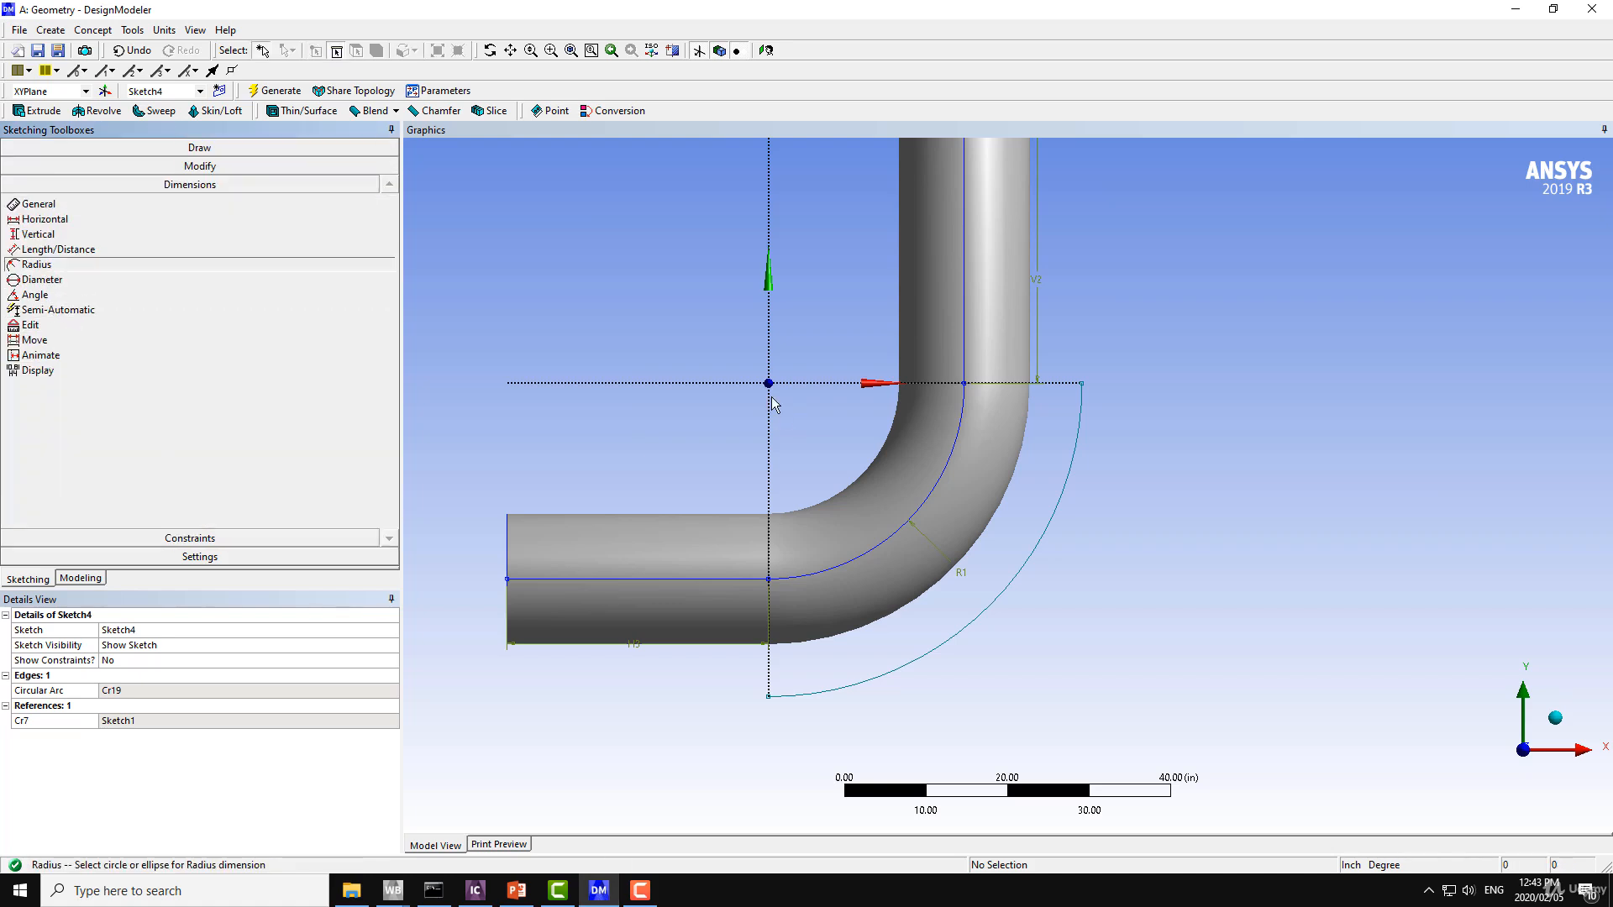
pyautogui.click(1032, 551)
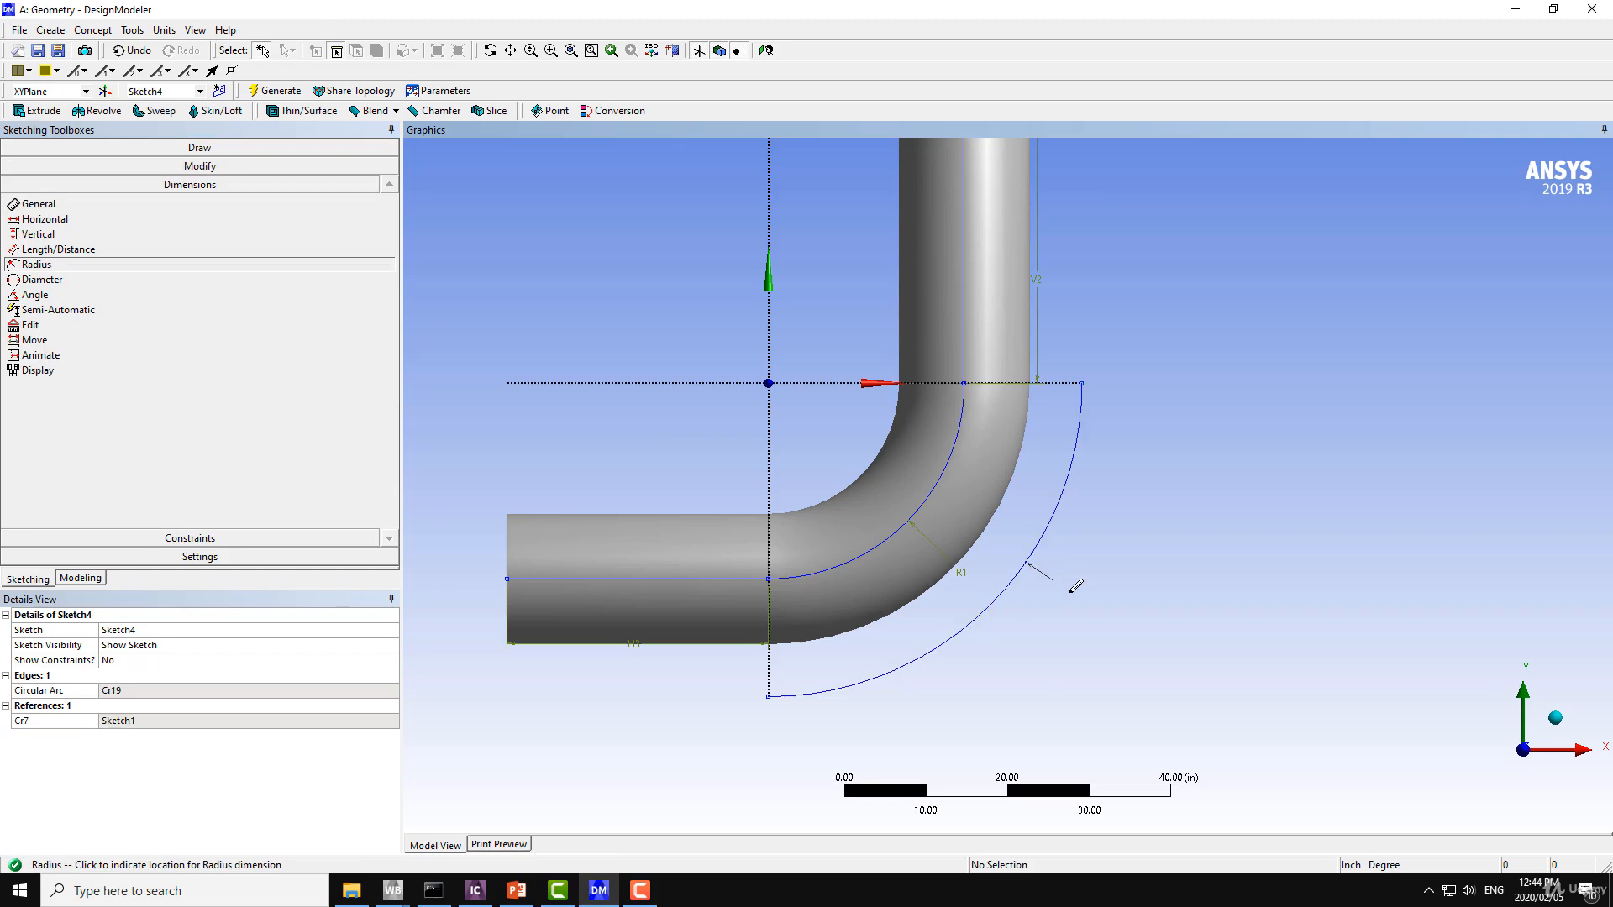
pyautogui.click(1072, 588)
pyautogui.click(168, 694)
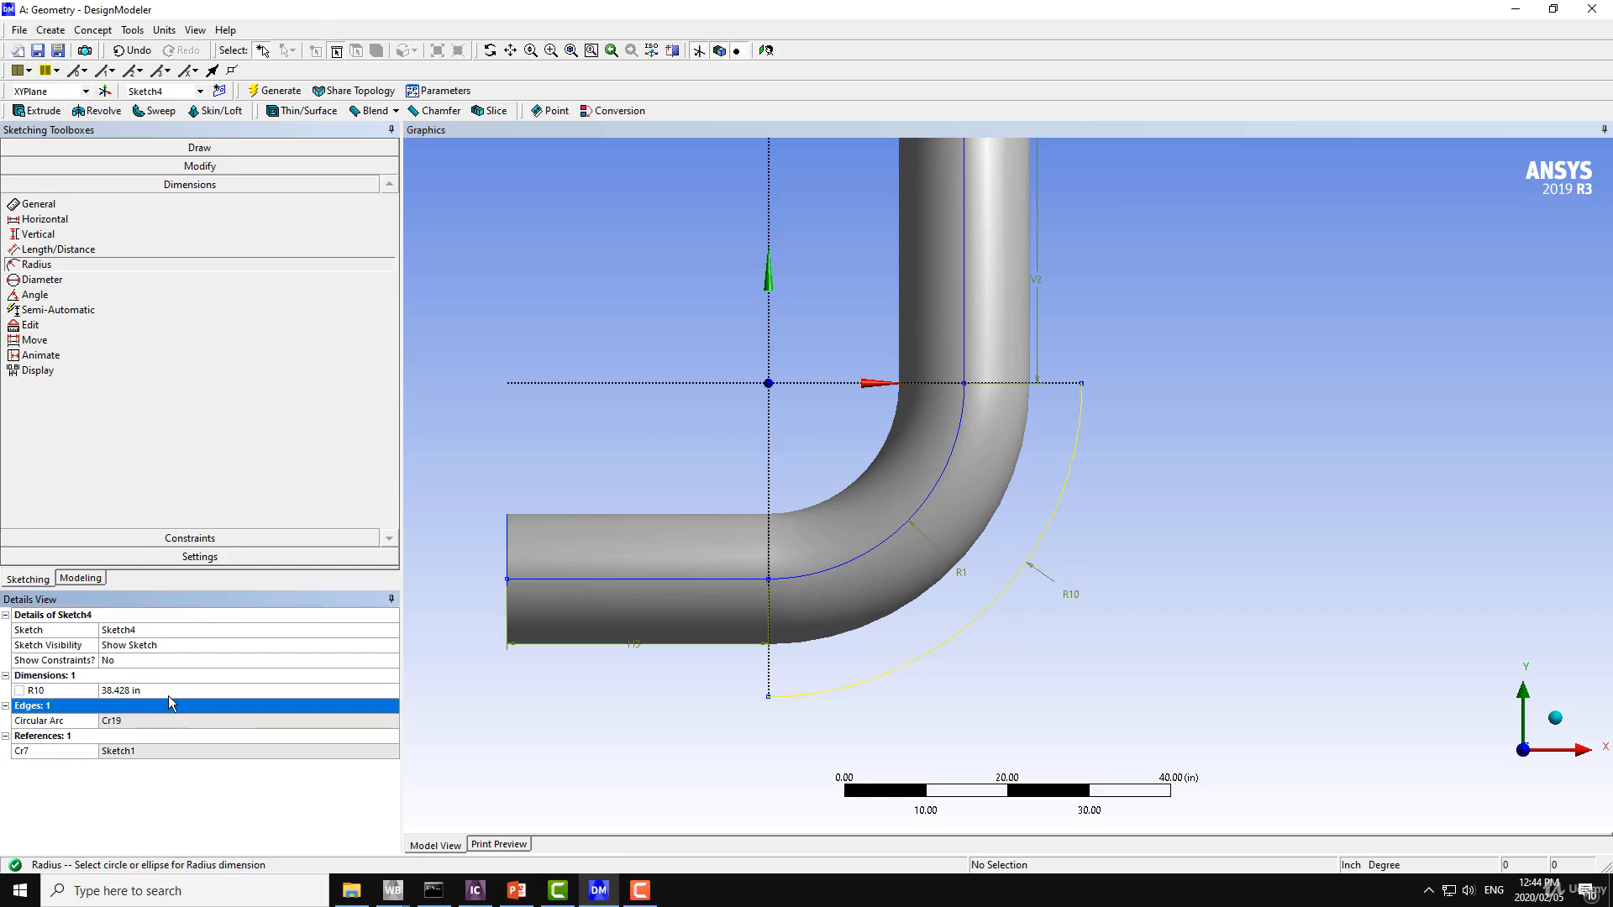
pyautogui.click(169, 694)
pyautogui.write('32')
pyautogui.press('Return')
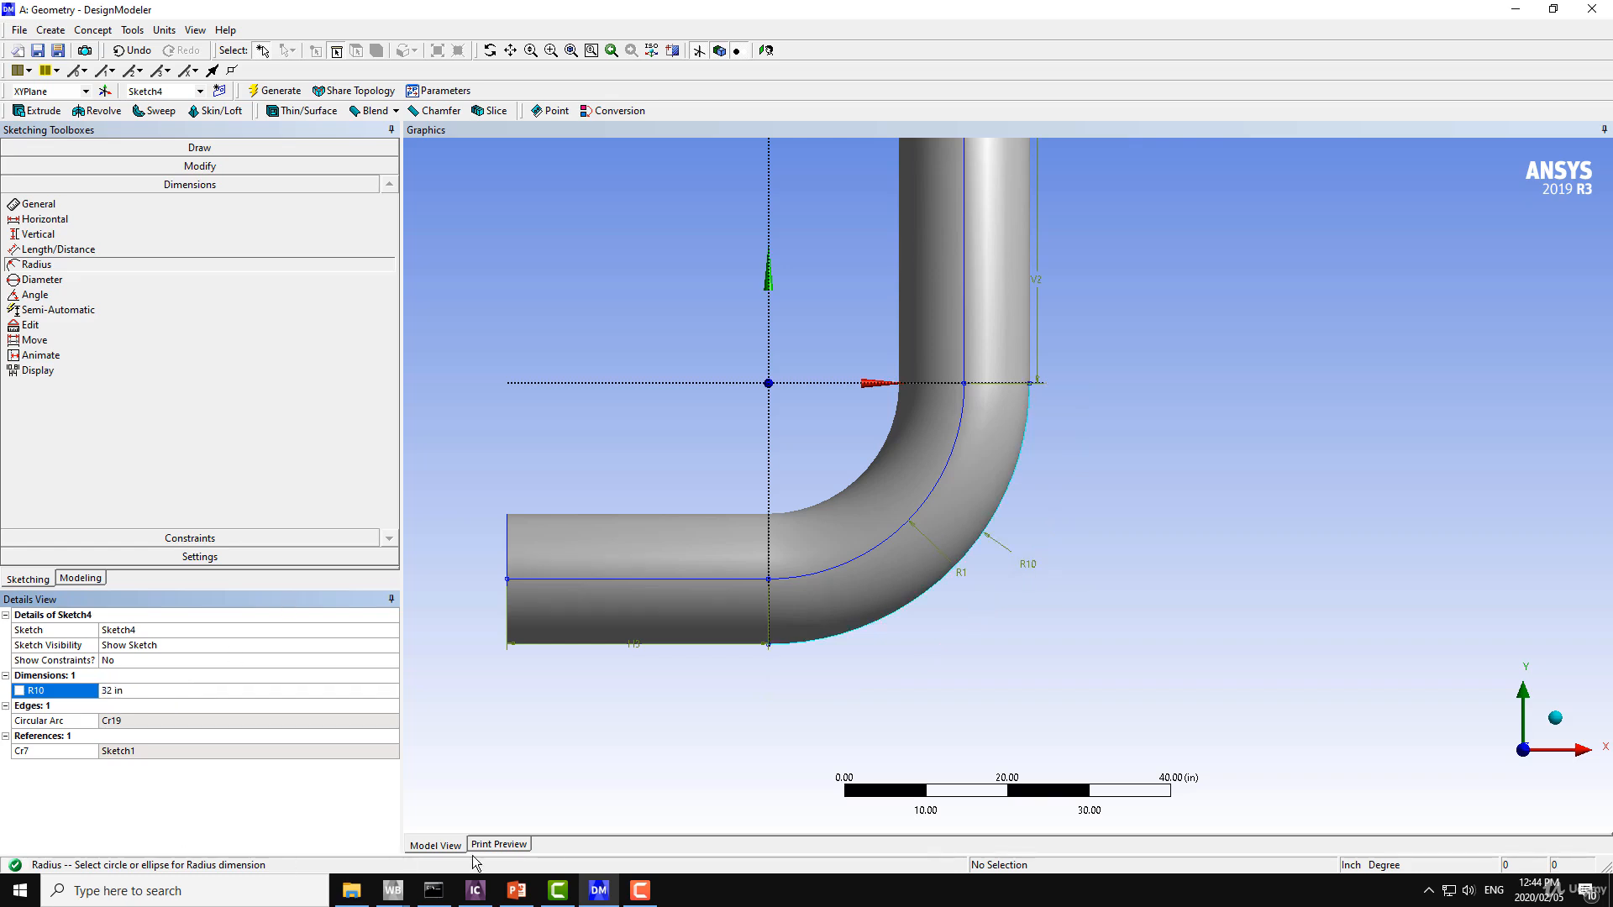
# Recheck the elbow drawing in PowerPoint, return to DesignModeler and draw a line from the origin across the bend to about (62, -32) in.
pyautogui.click(516, 889)
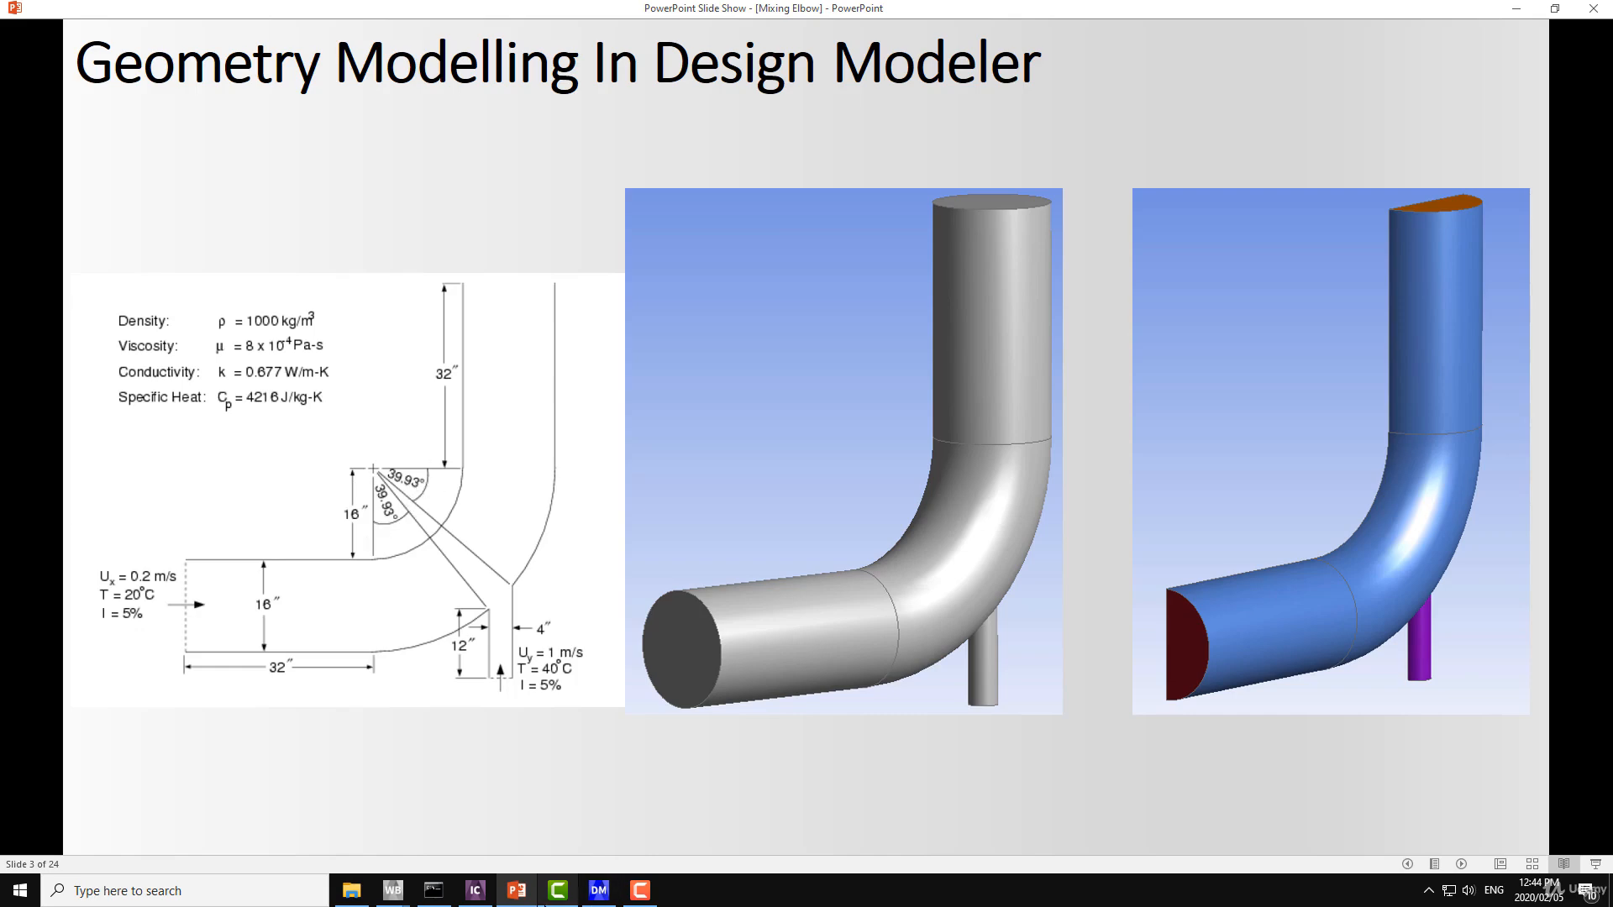
pyautogui.click(598, 890)
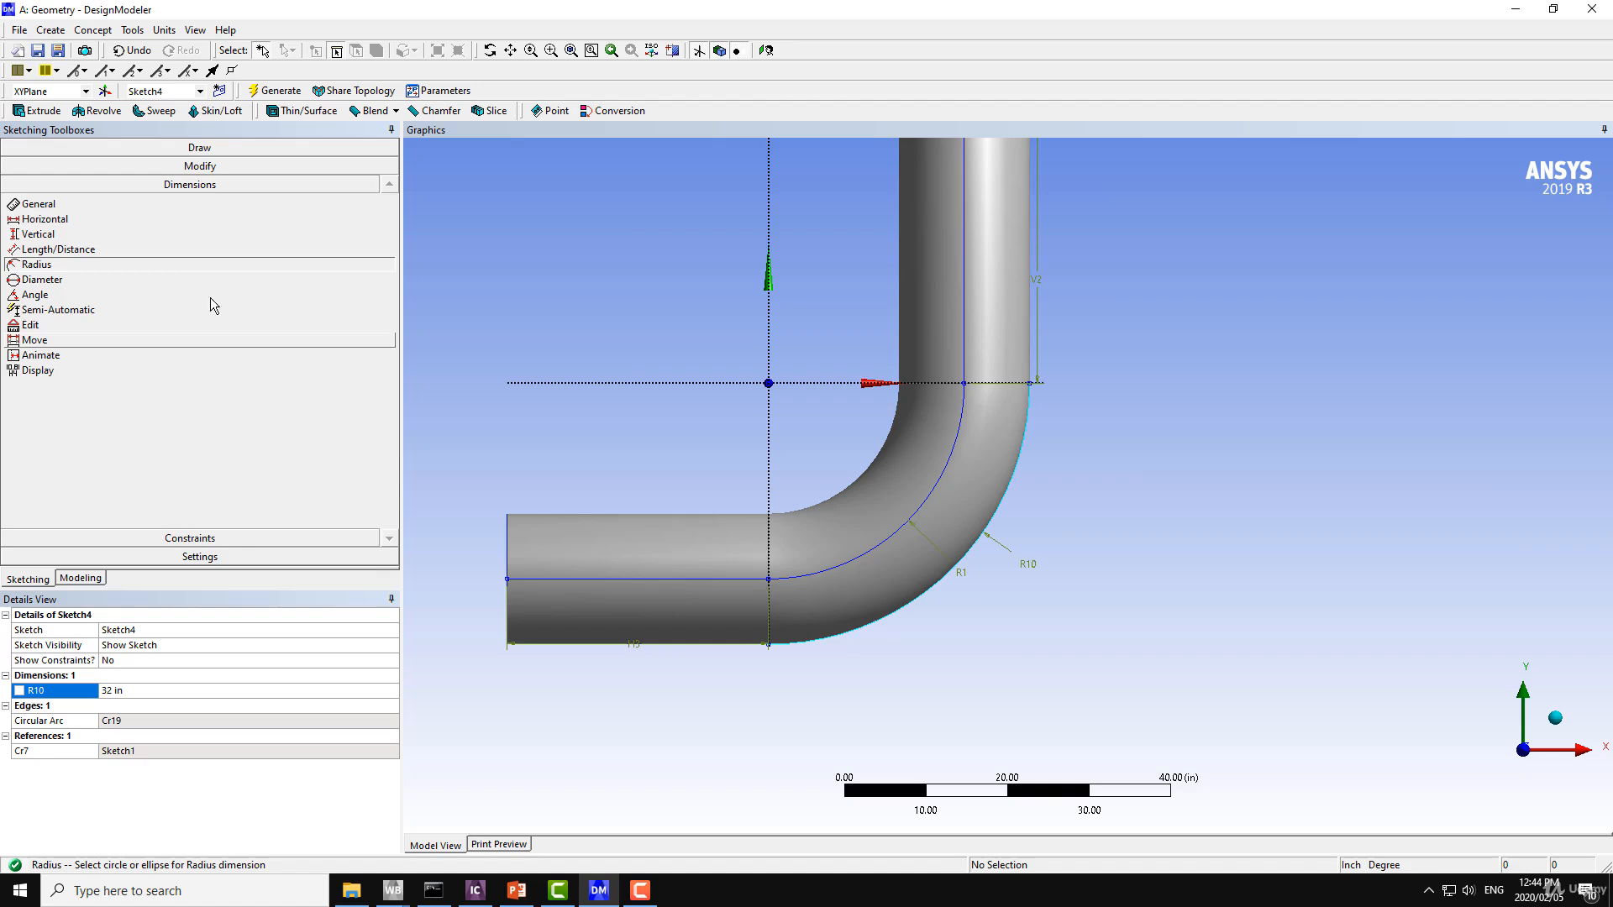
pyautogui.click(200, 147)
pyautogui.click(42, 167)
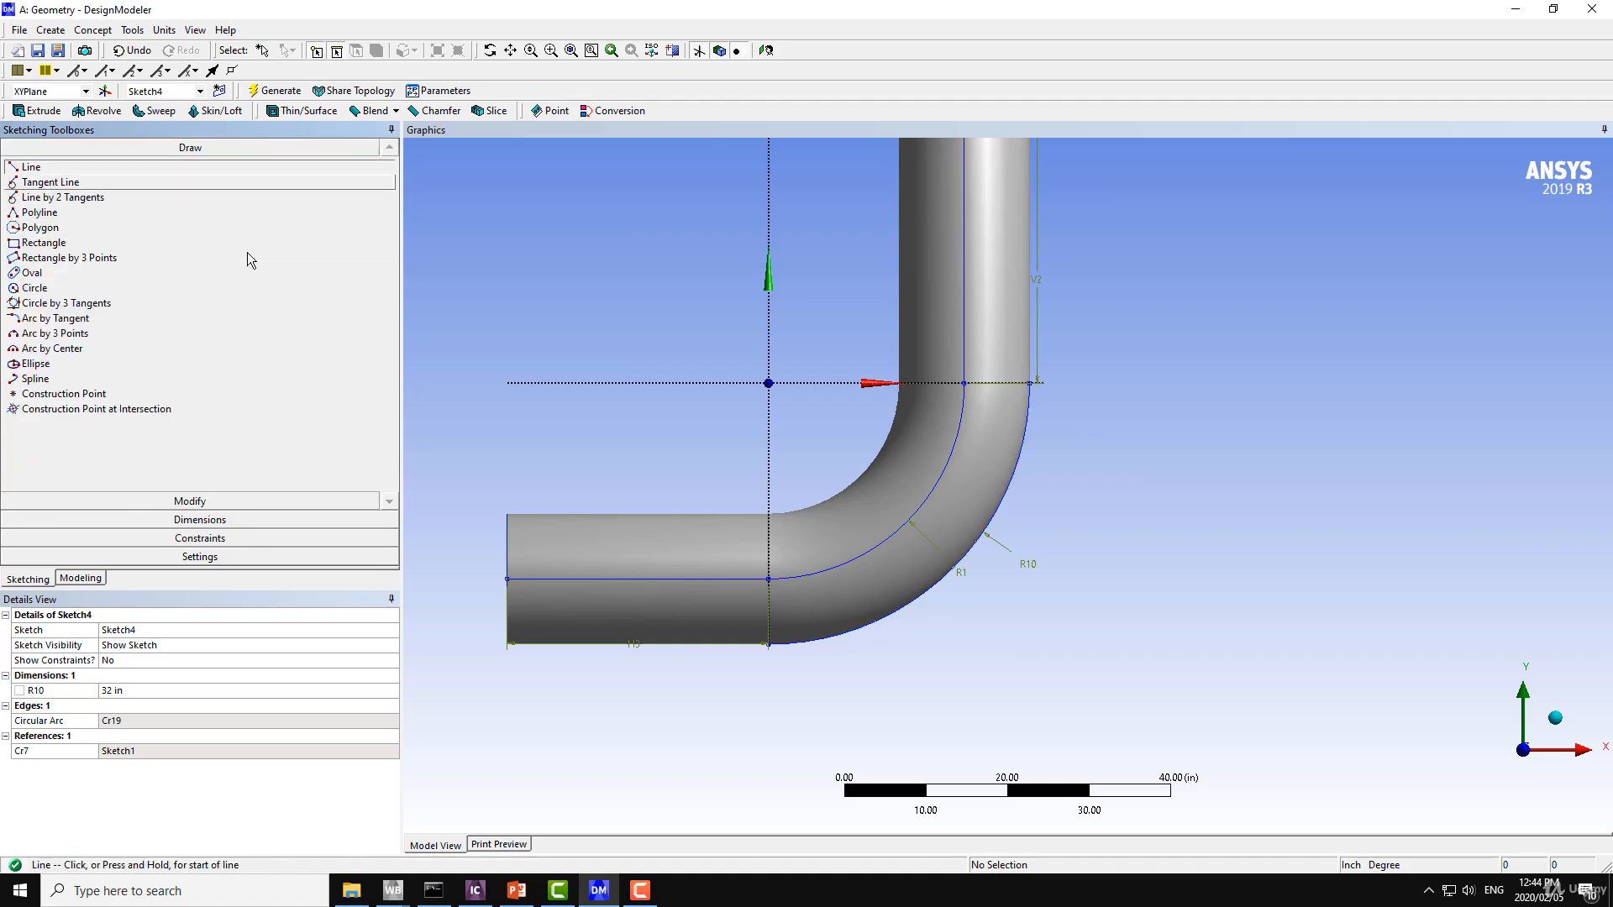
pyautogui.click(769, 382)
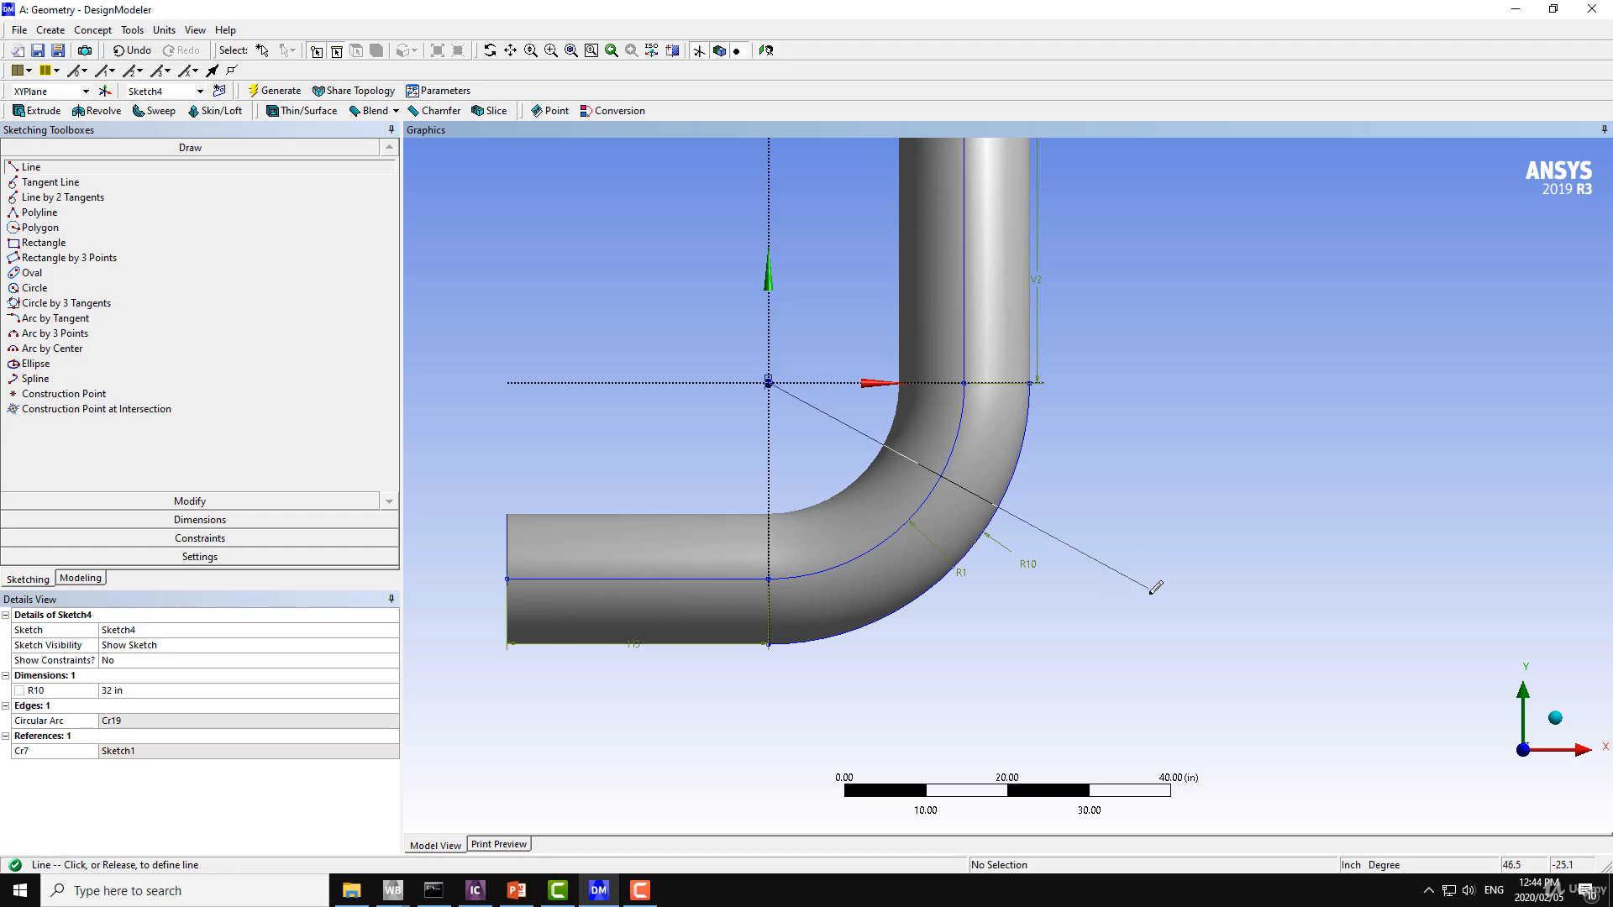
pyautogui.click(1273, 642)
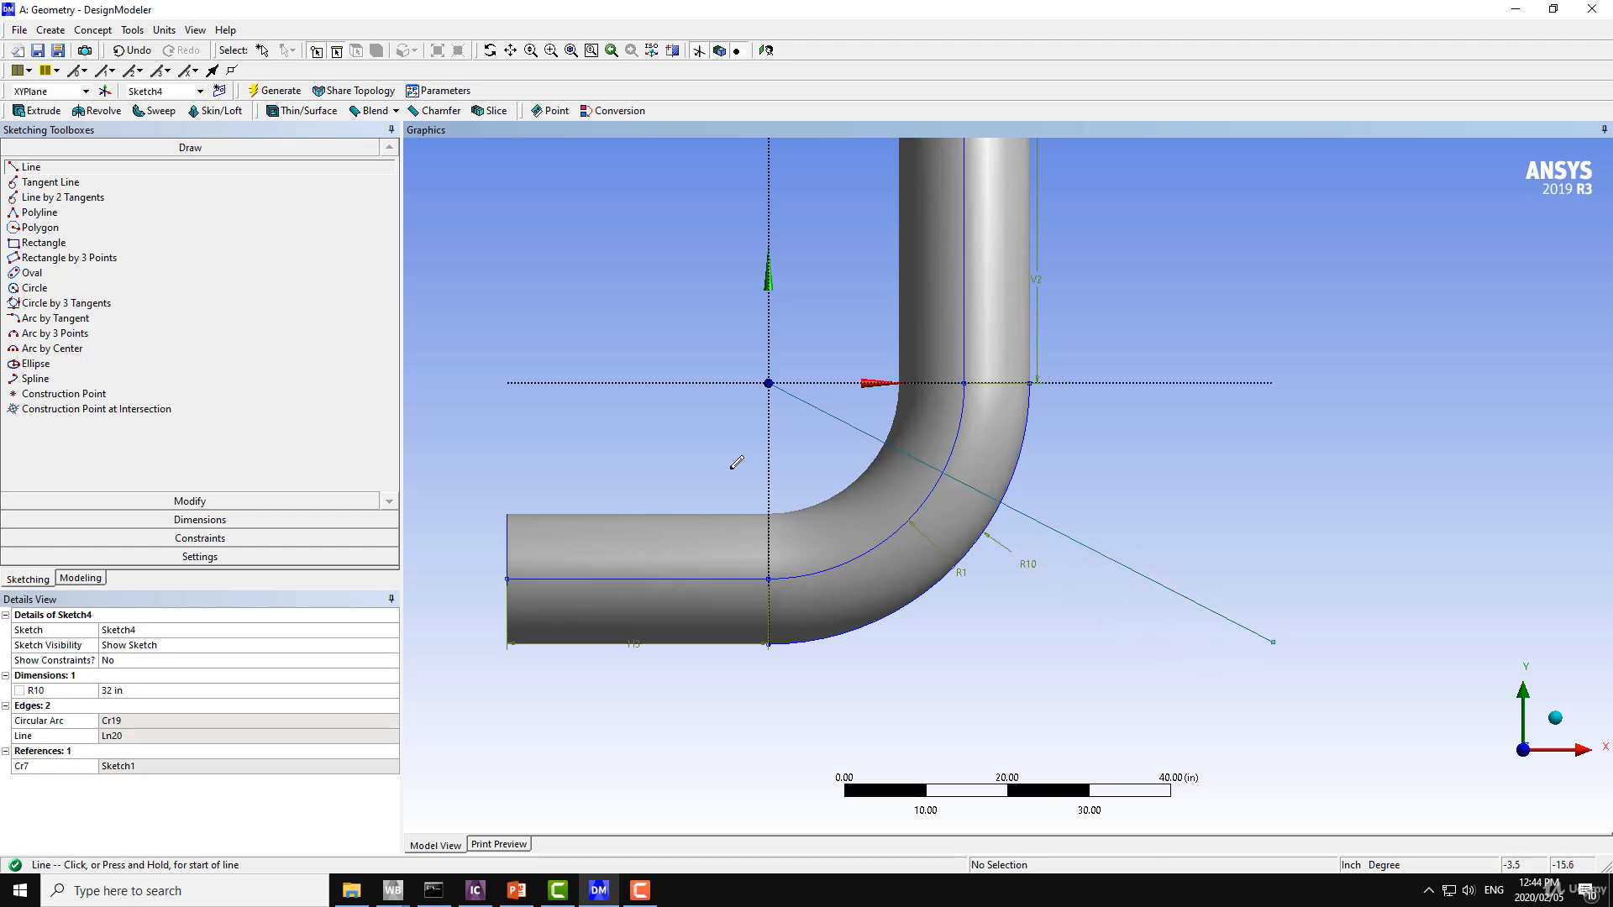
# Draw a second, steeper line from the origin across the bend to about (34, -49) in.
pyautogui.click(769, 382)
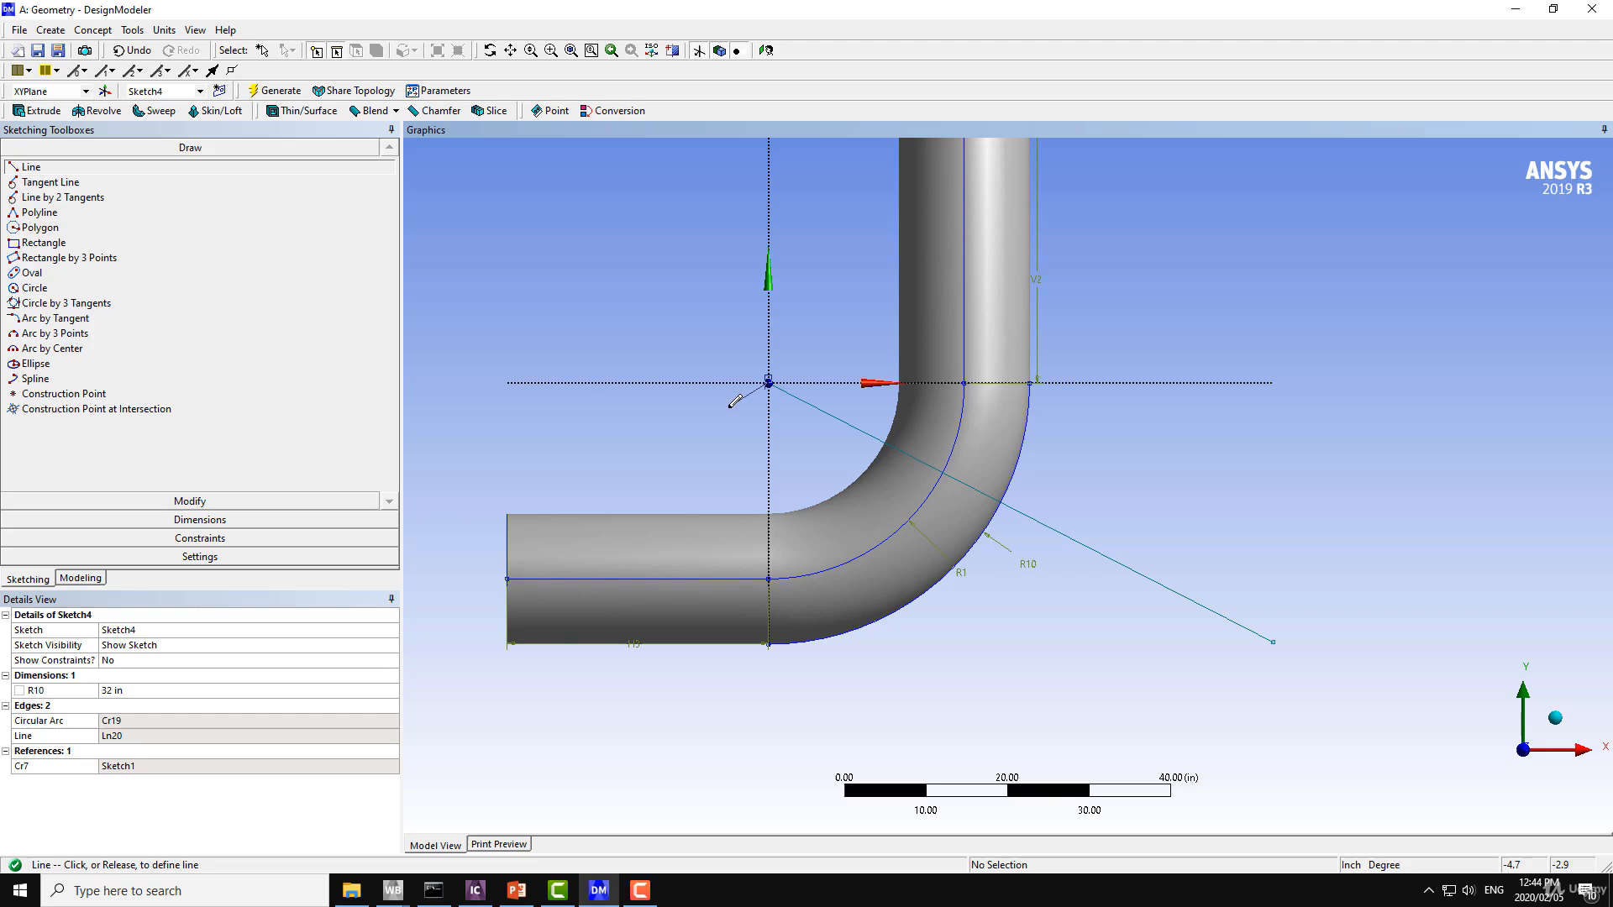
pyautogui.press('Escape')
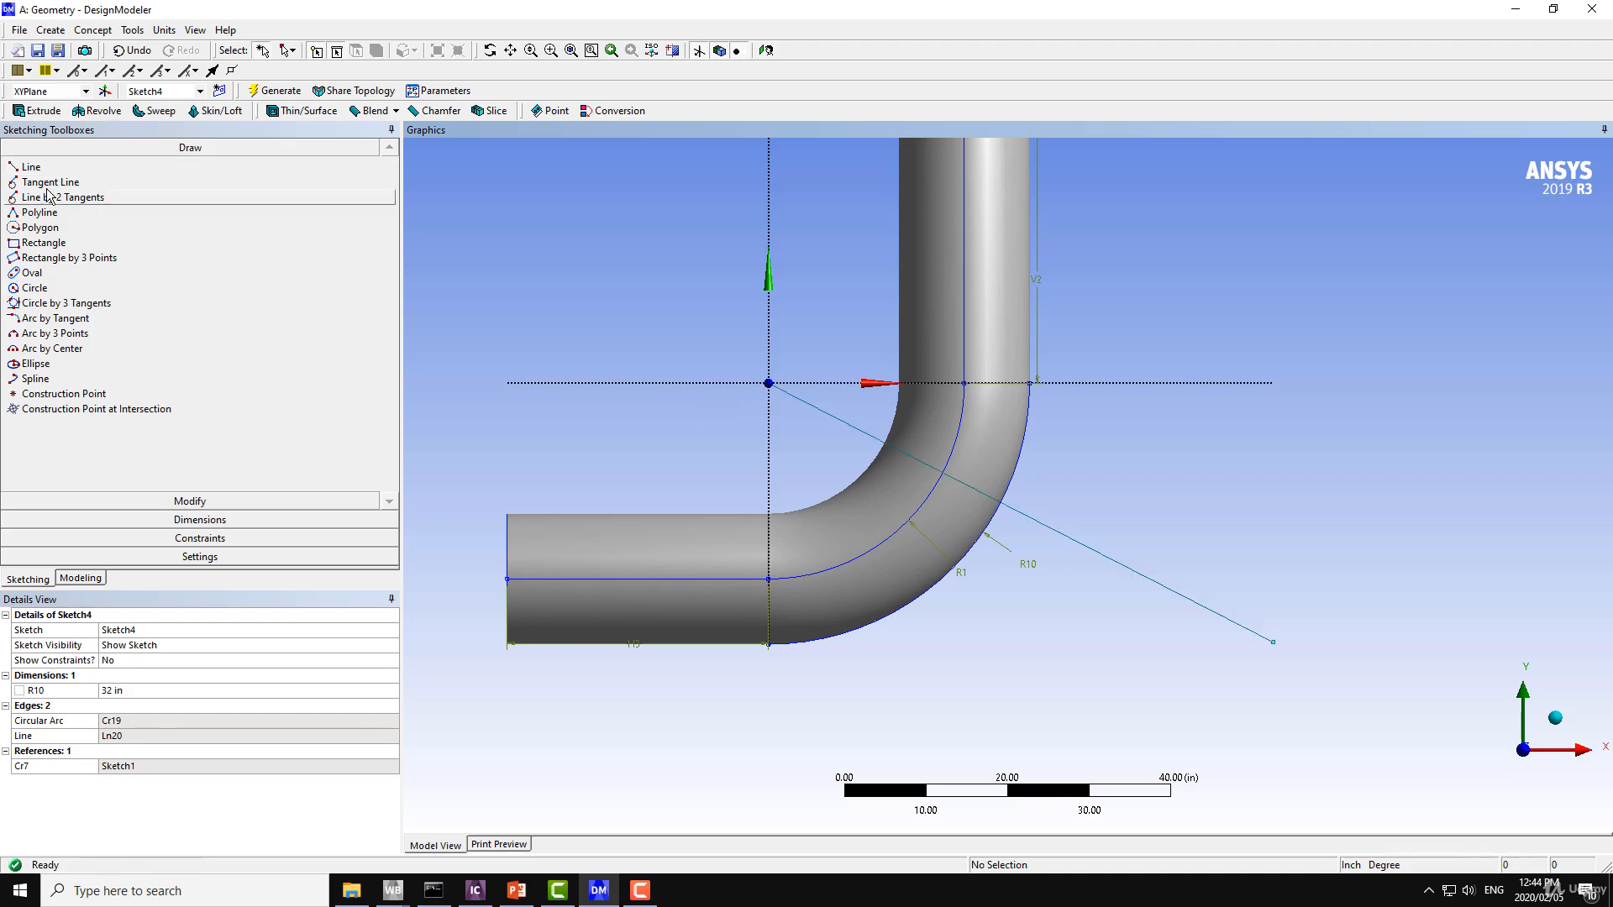
pyautogui.click(31, 168)
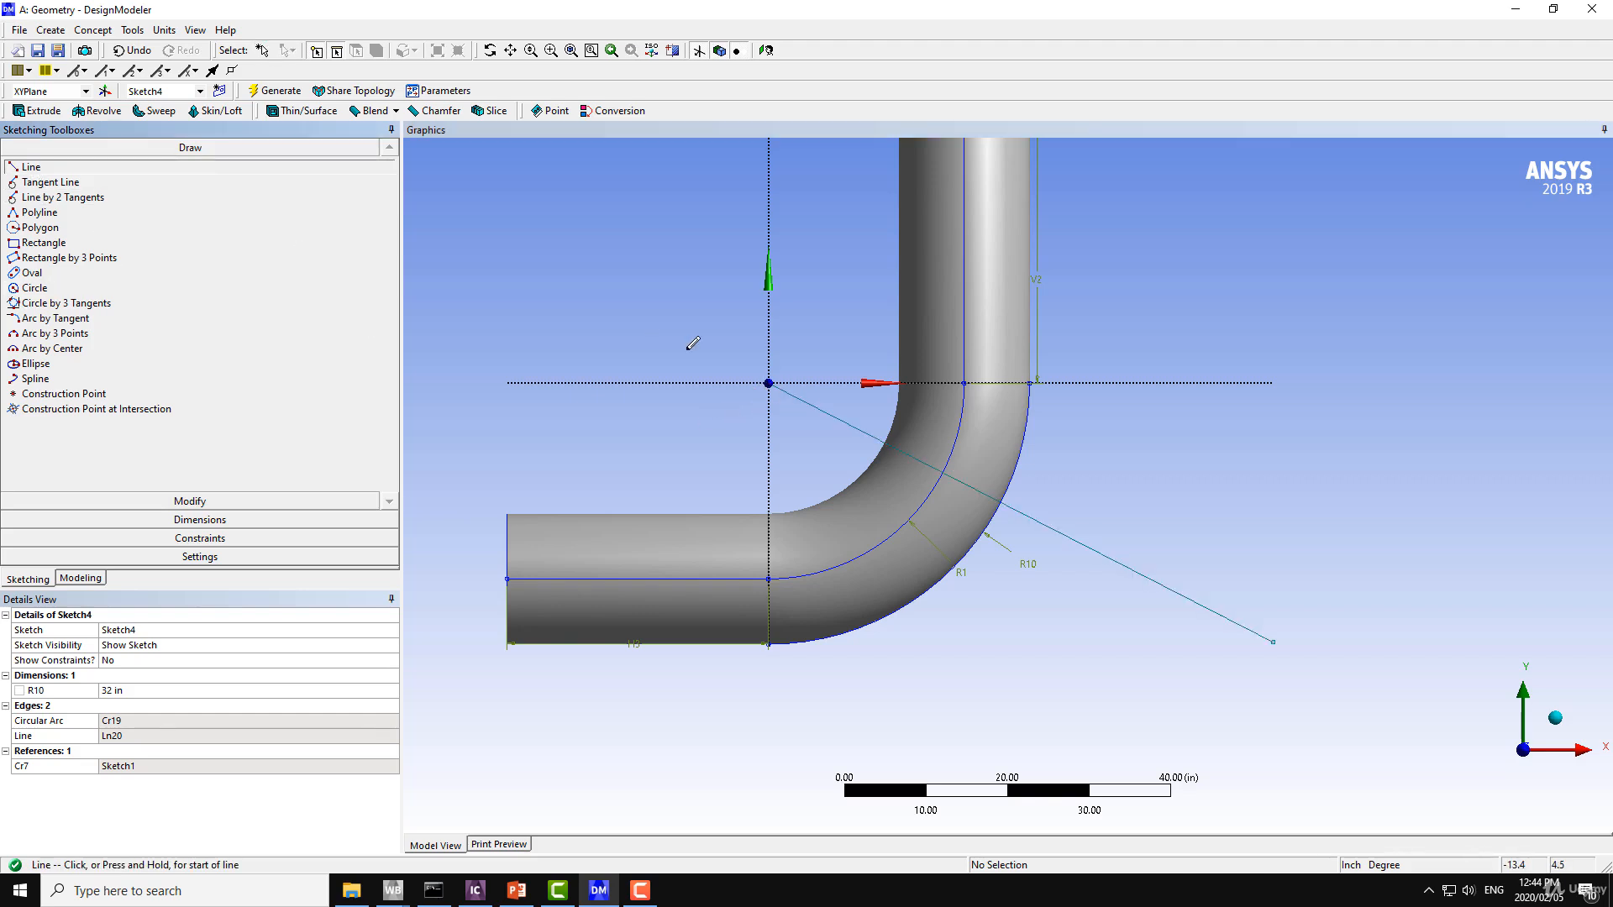
pyautogui.click(769, 383)
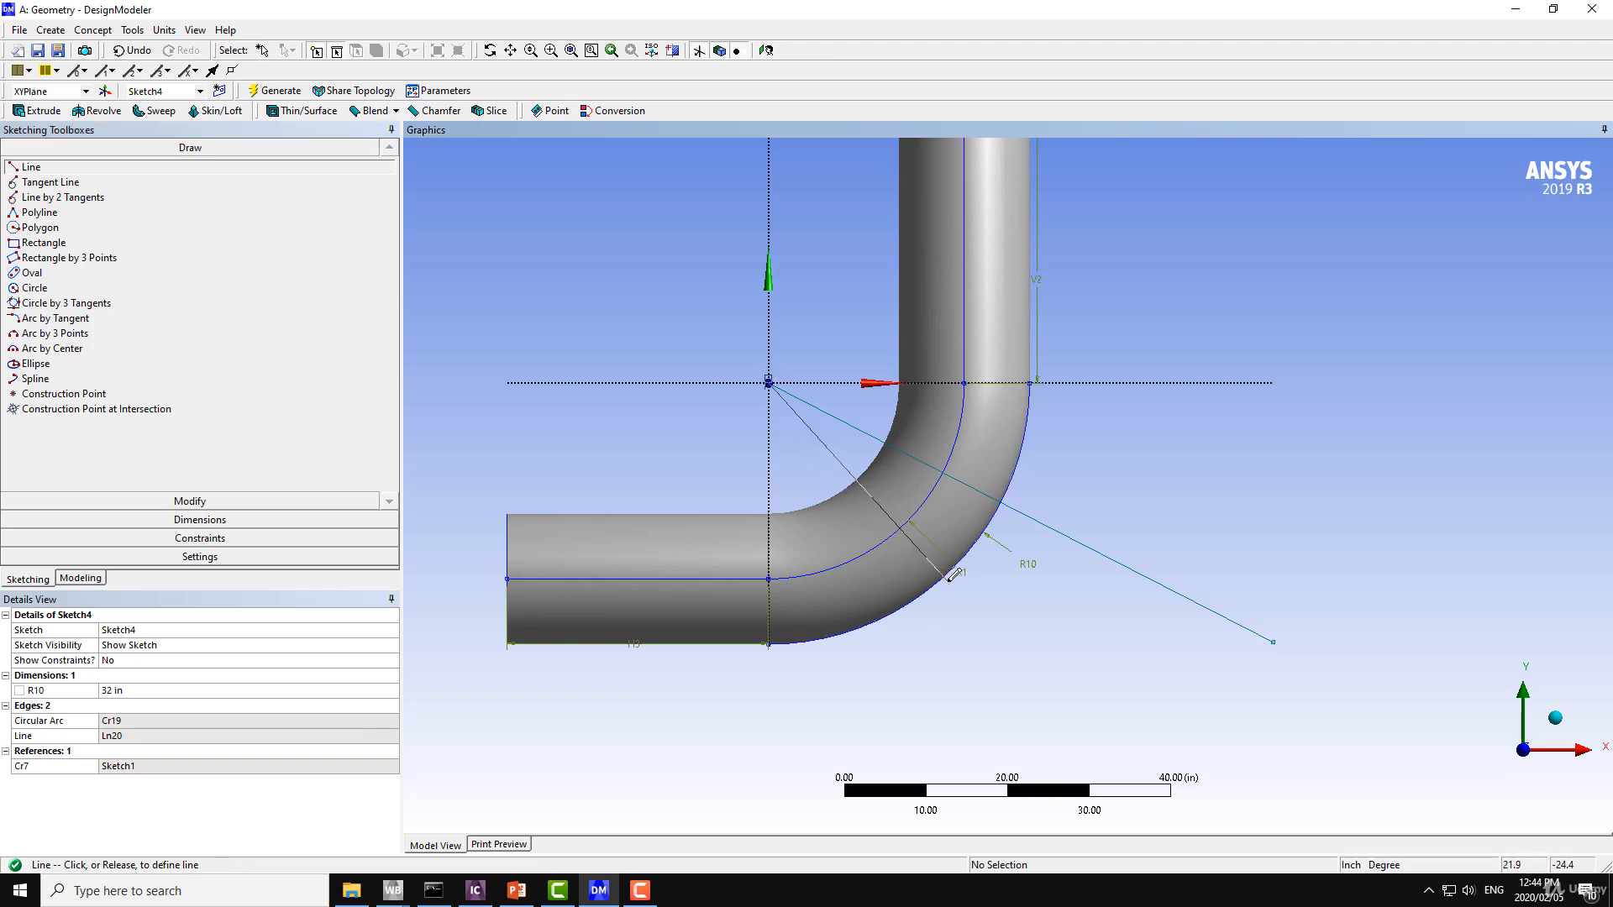
pyautogui.click(1041, 781)
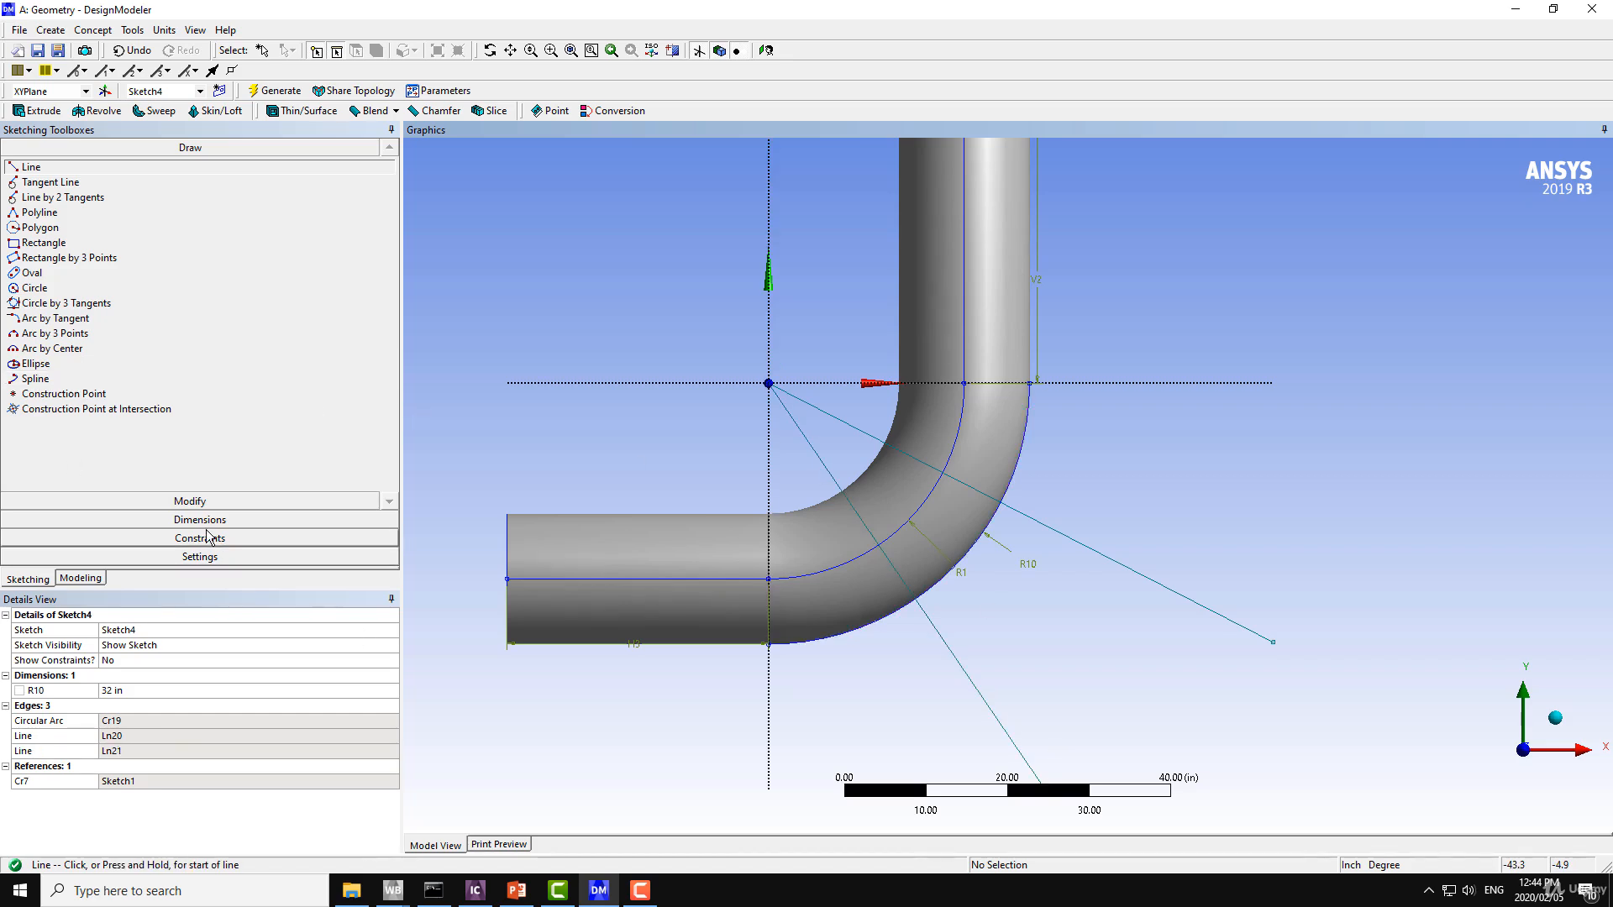
# Add an angle dimension for the acute angle between the X axis and the shallower line, placing it outside the bend.
pyautogui.click(183, 521)
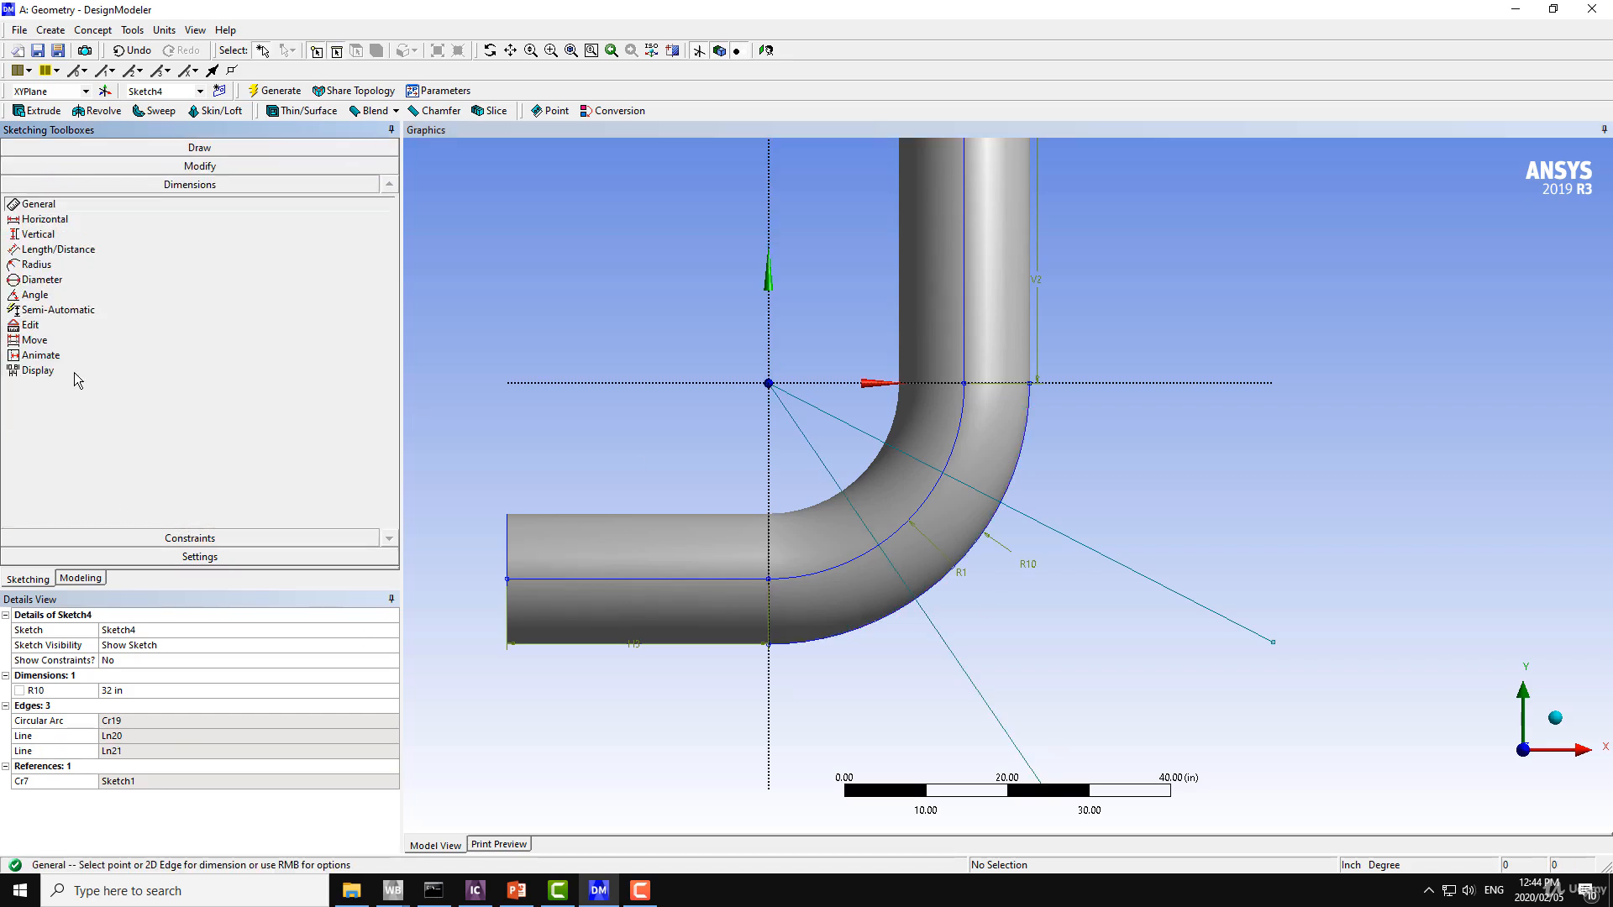
pyautogui.click(28, 298)
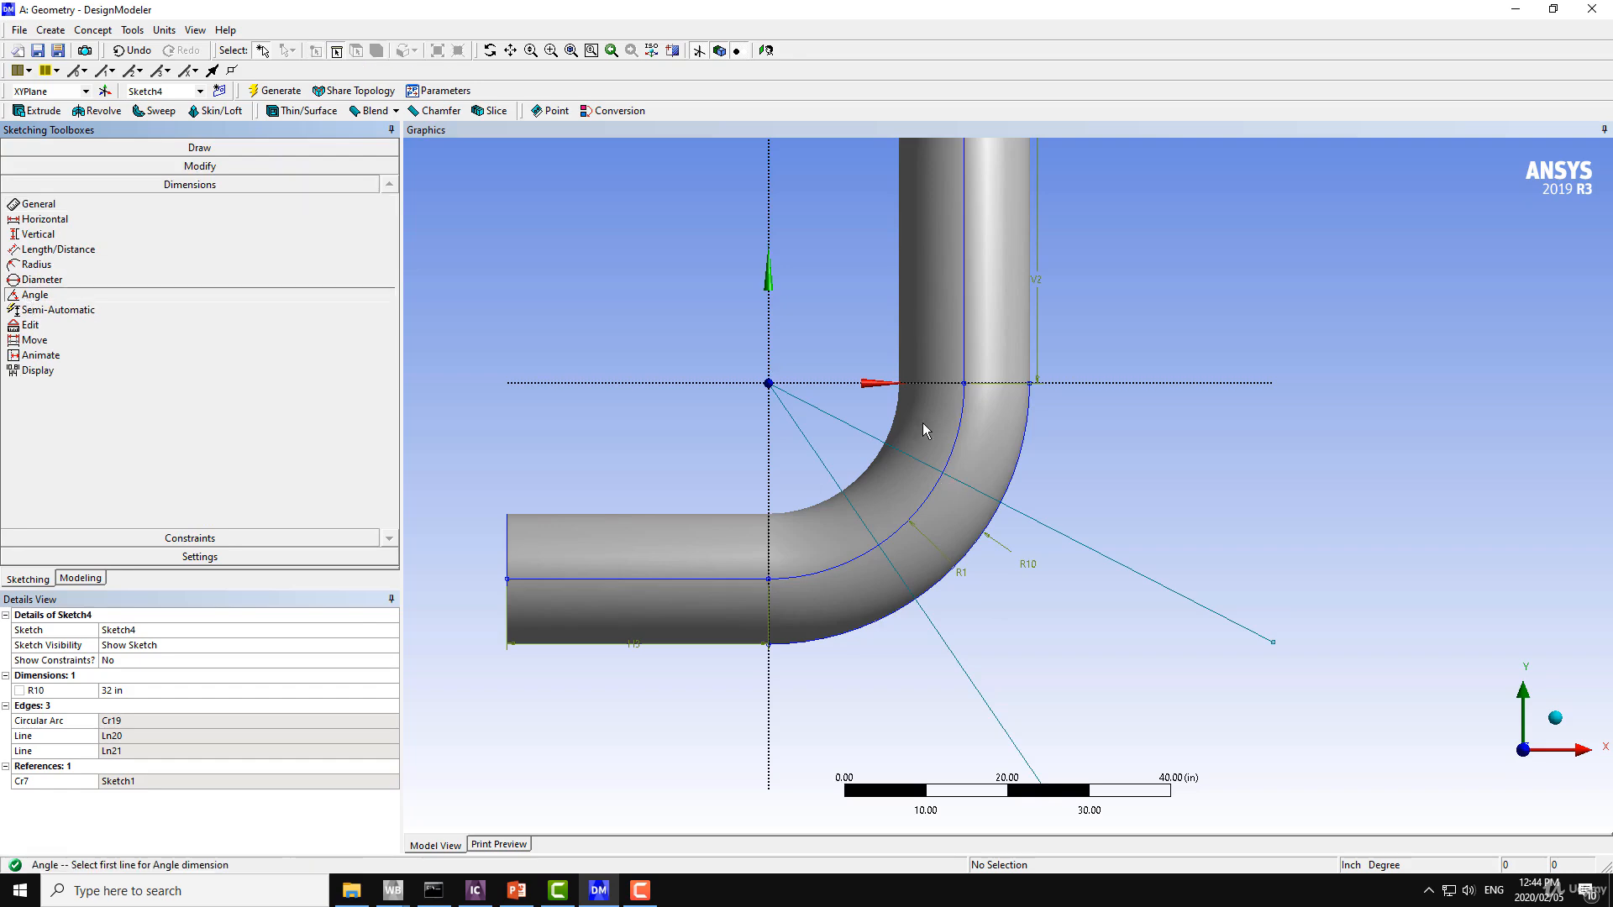
pyautogui.click(928, 384)
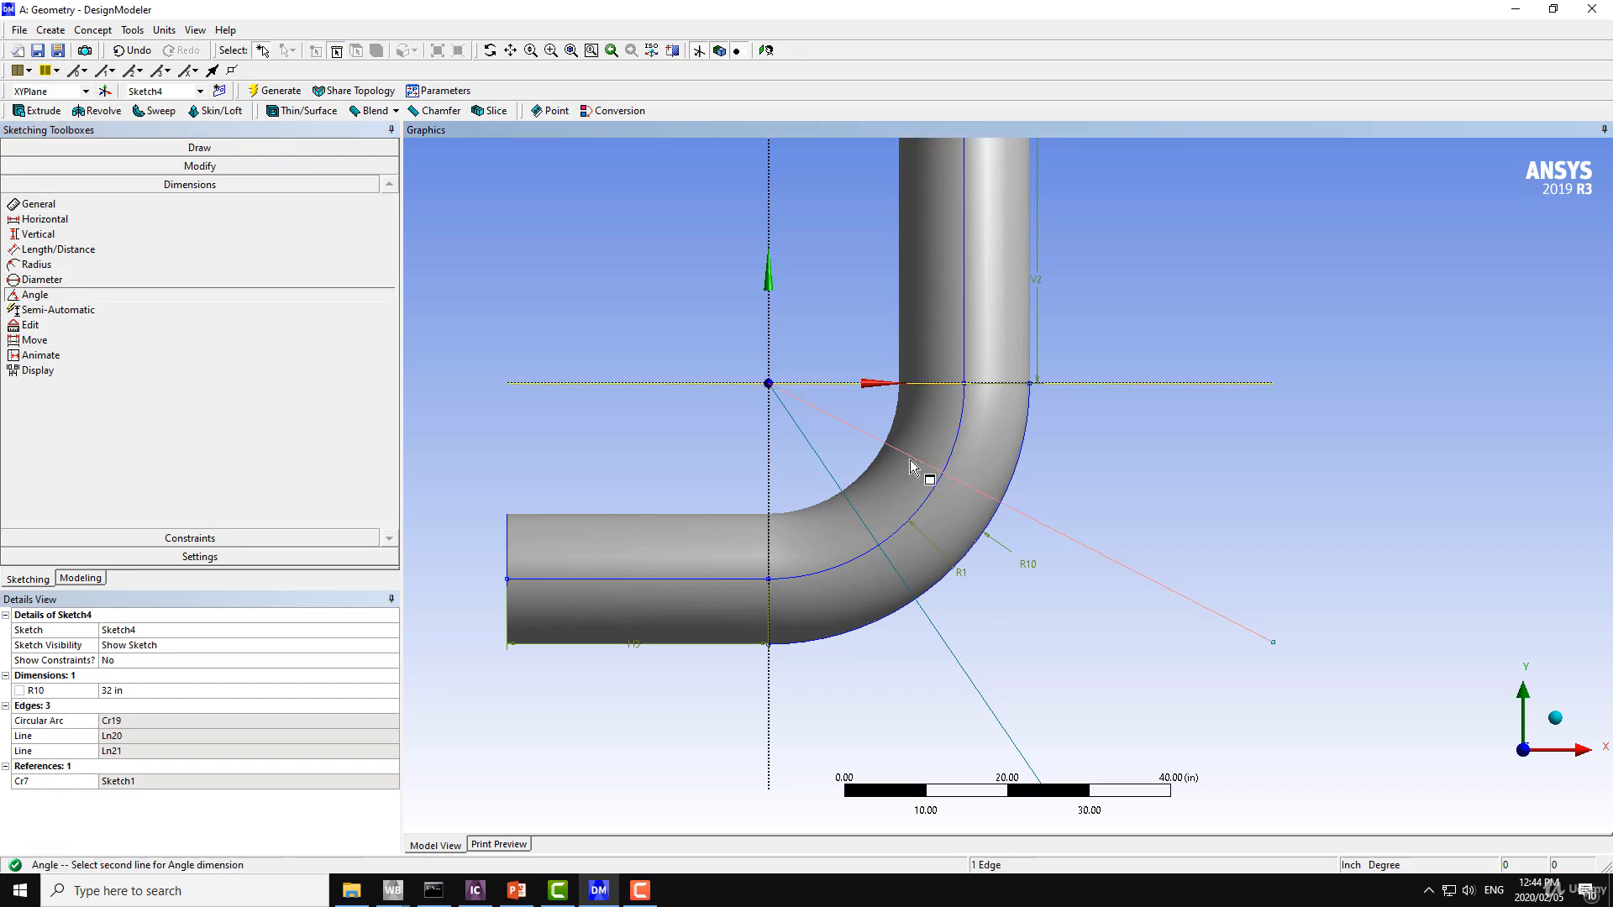
pyautogui.click(910, 459)
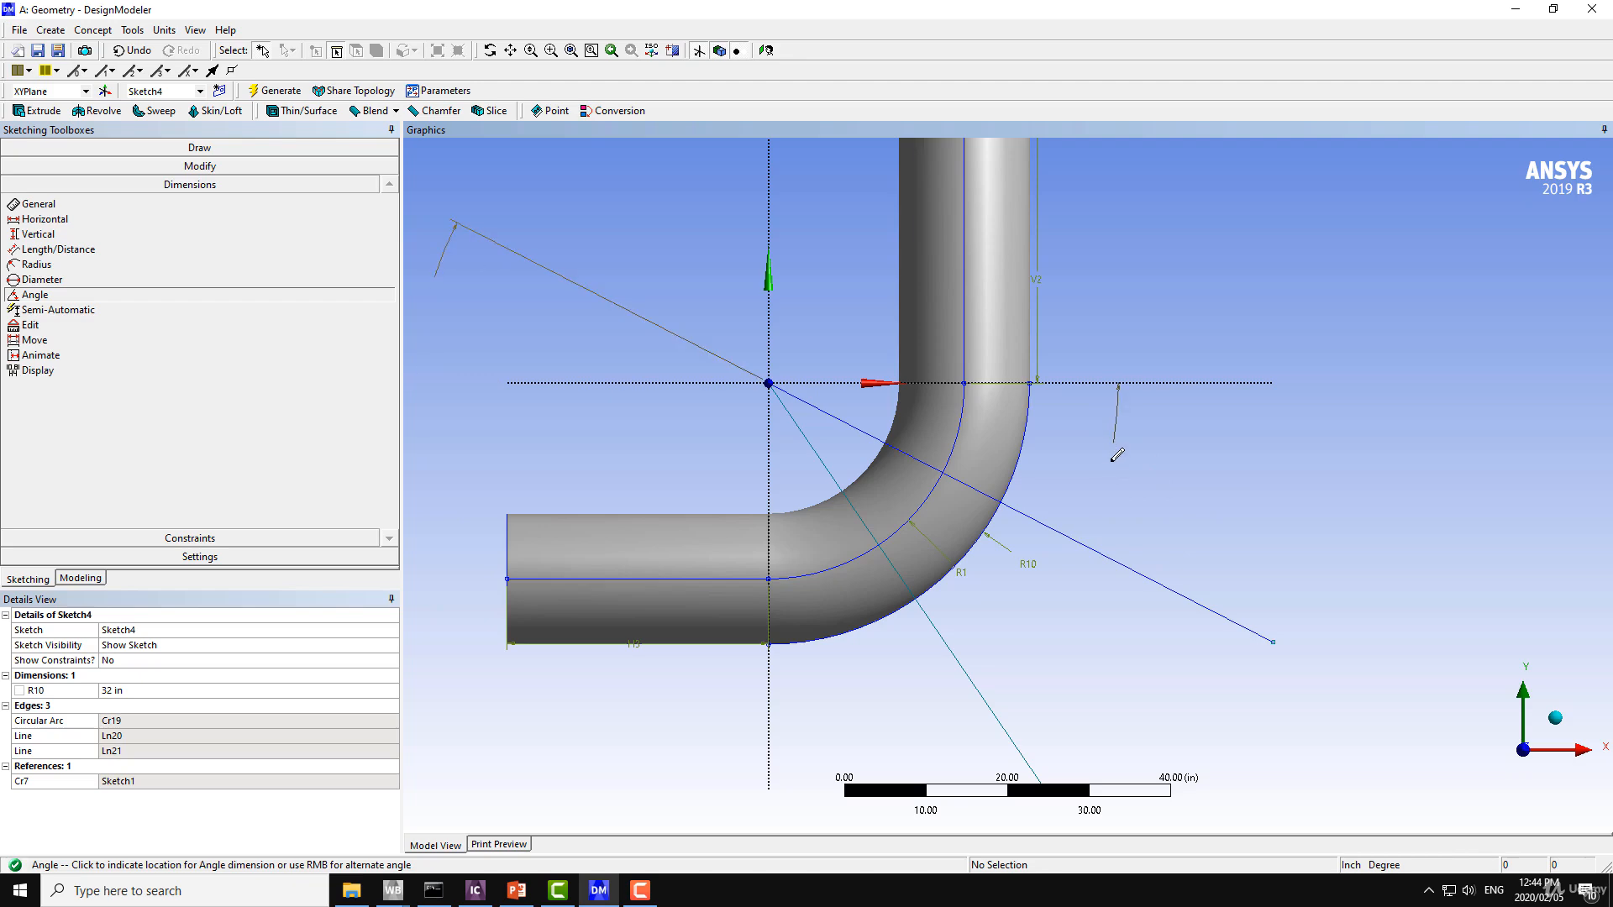
pyautogui.rightClick(1185, 484)
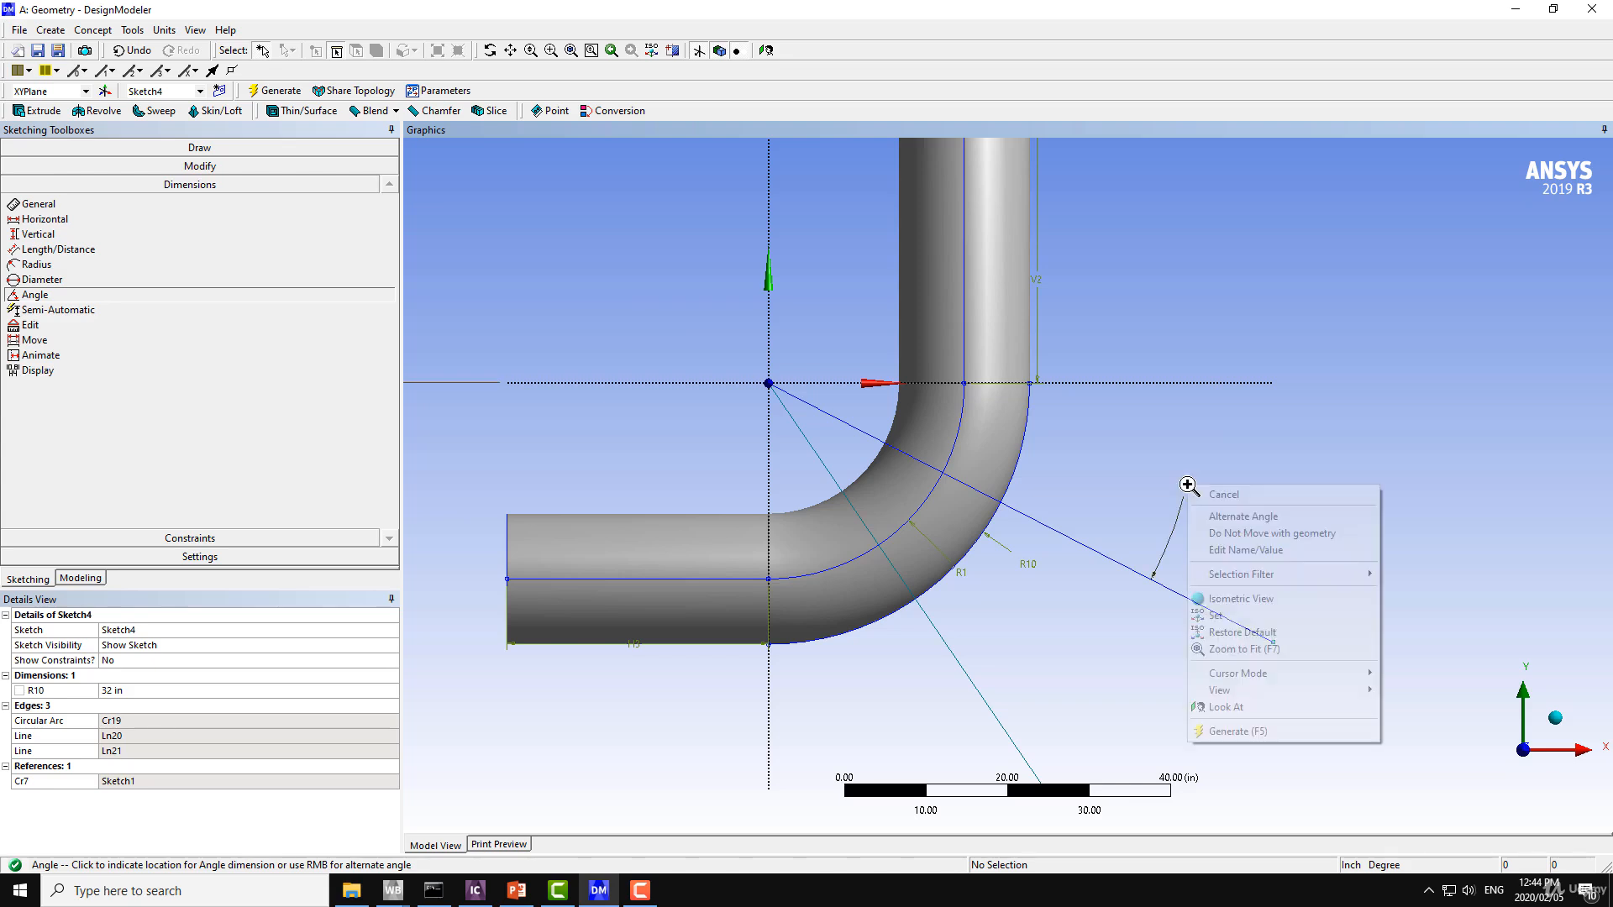
pyautogui.click(1238, 524)
pyautogui.rightClick(1195, 485)
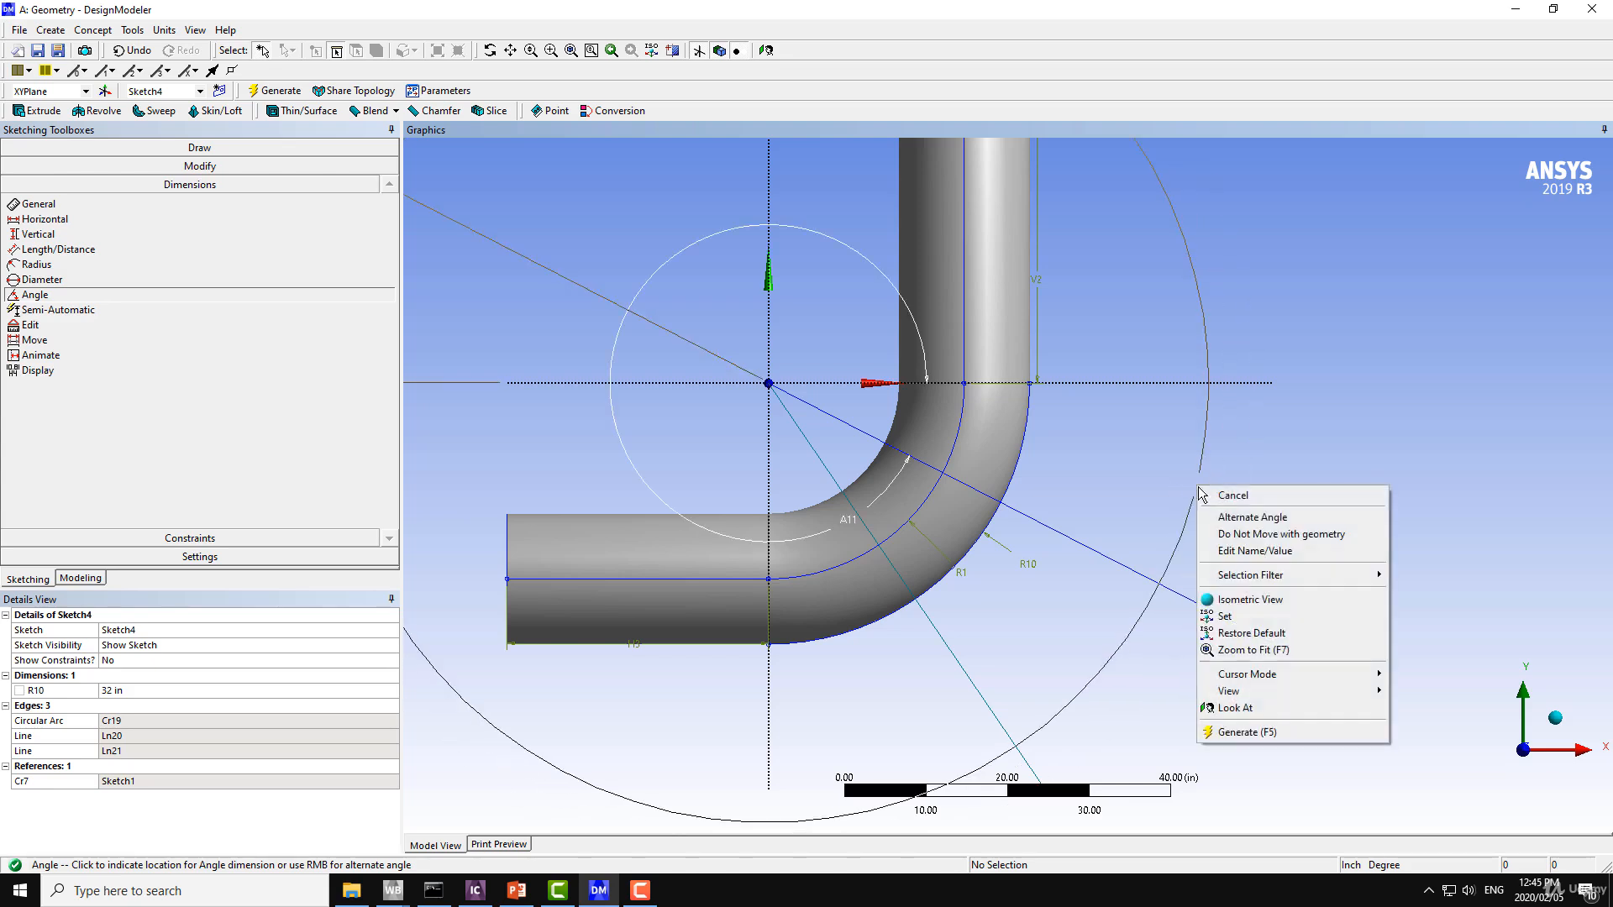
pyautogui.click(1242, 521)
pyautogui.rightClick(1185, 485)
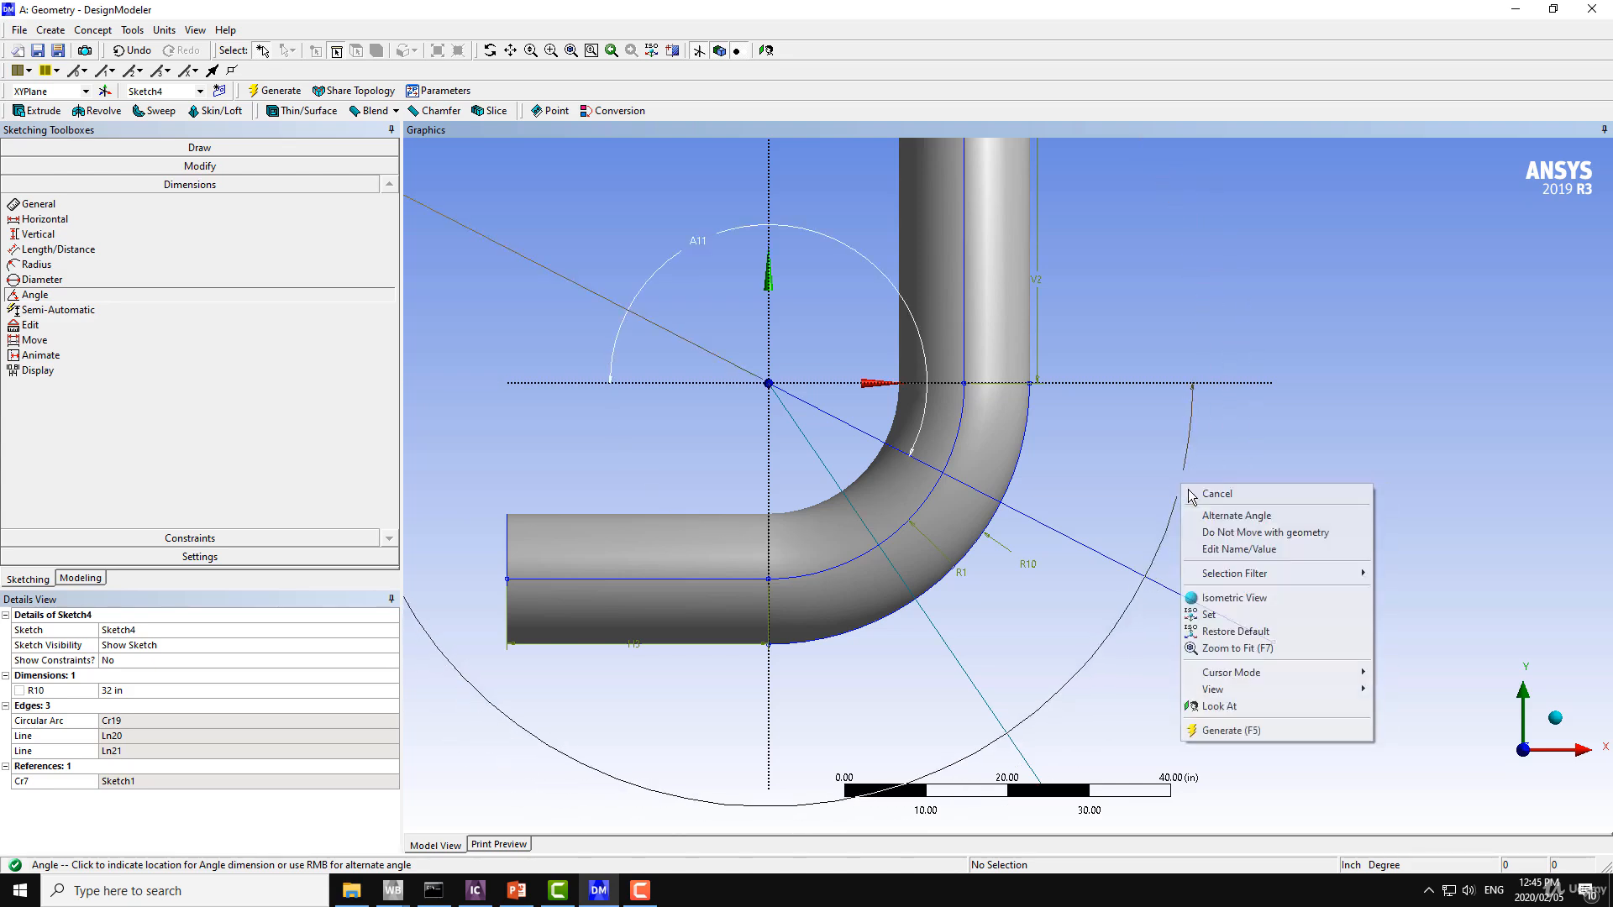
pyautogui.click(1240, 519)
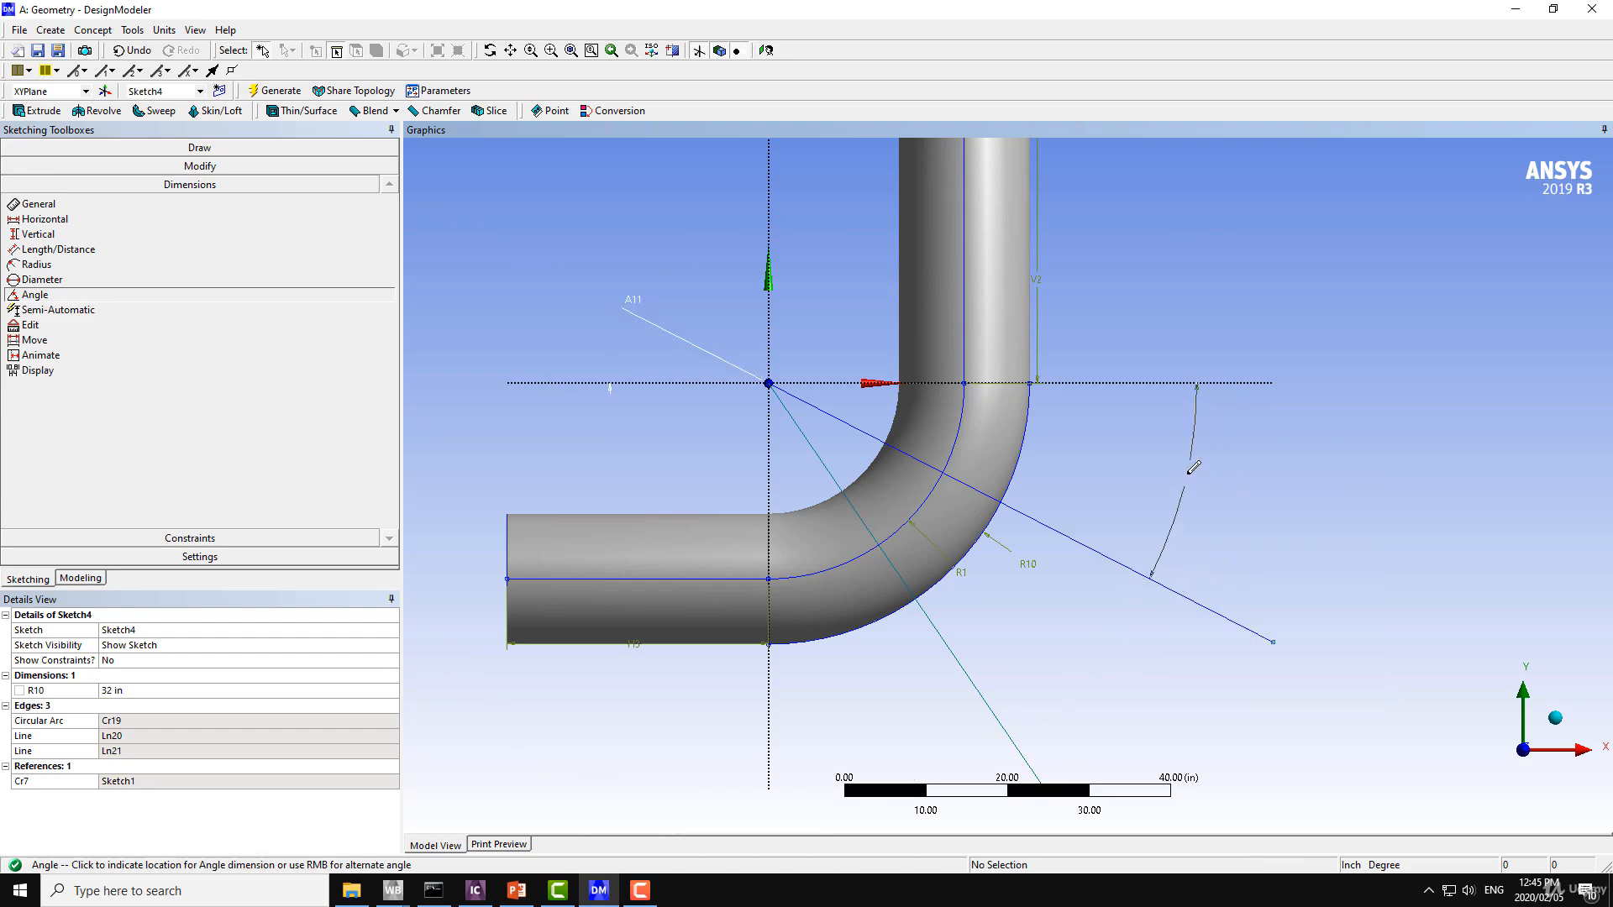
pyautogui.click(1143, 473)
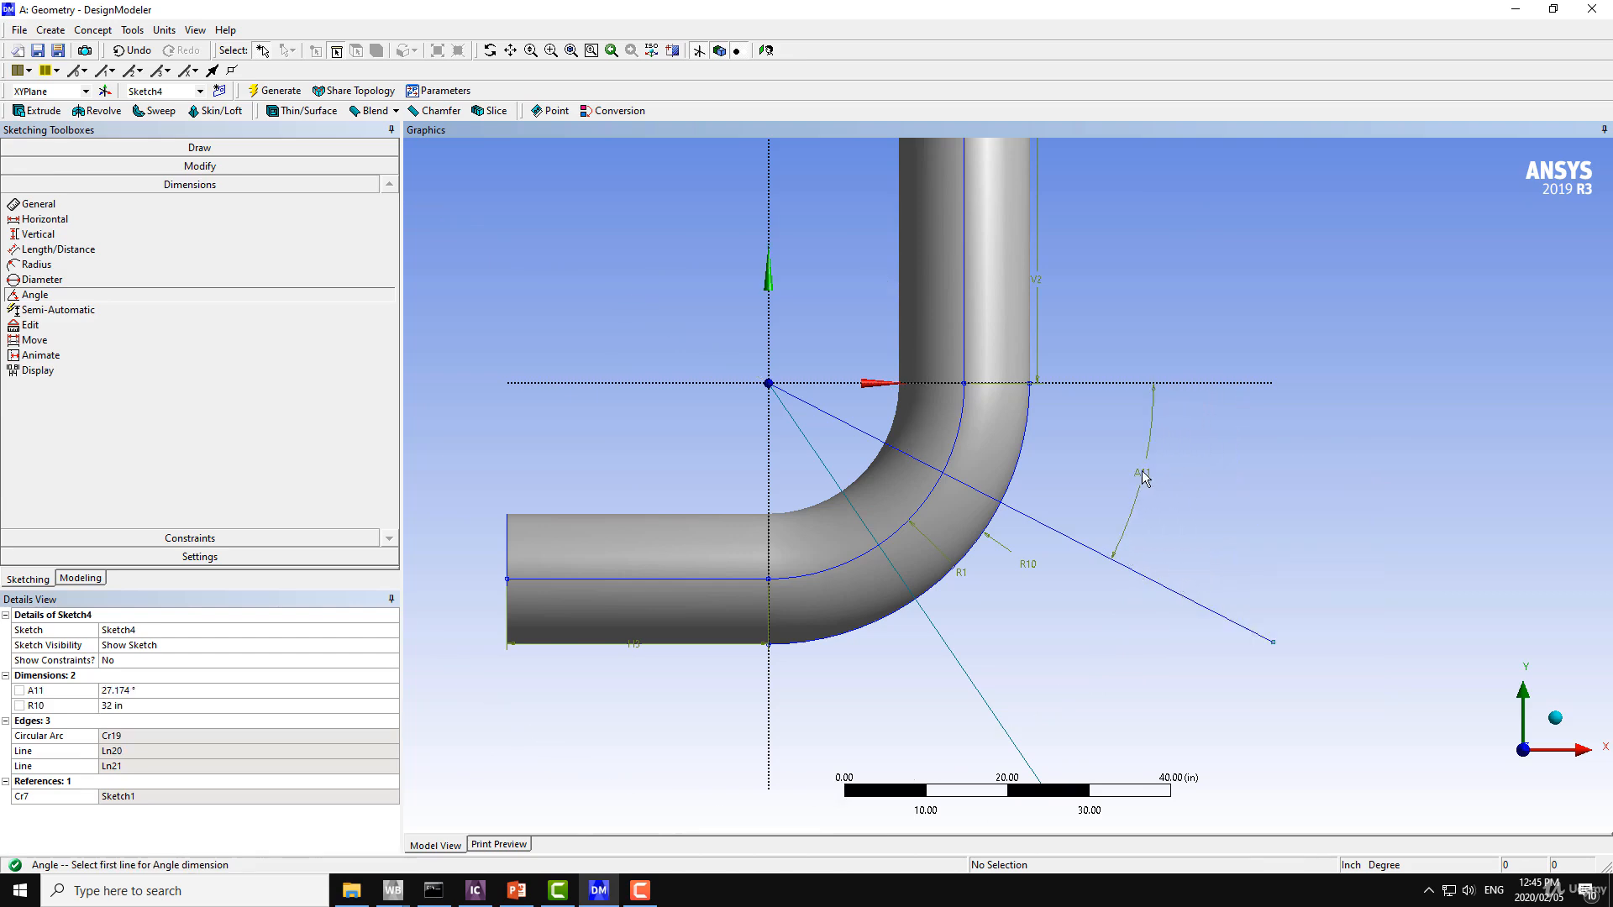
# Set the angle between the X axis and the shallower line to 39.93°.
pyautogui.click(151, 698)
pyautogui.write('2')
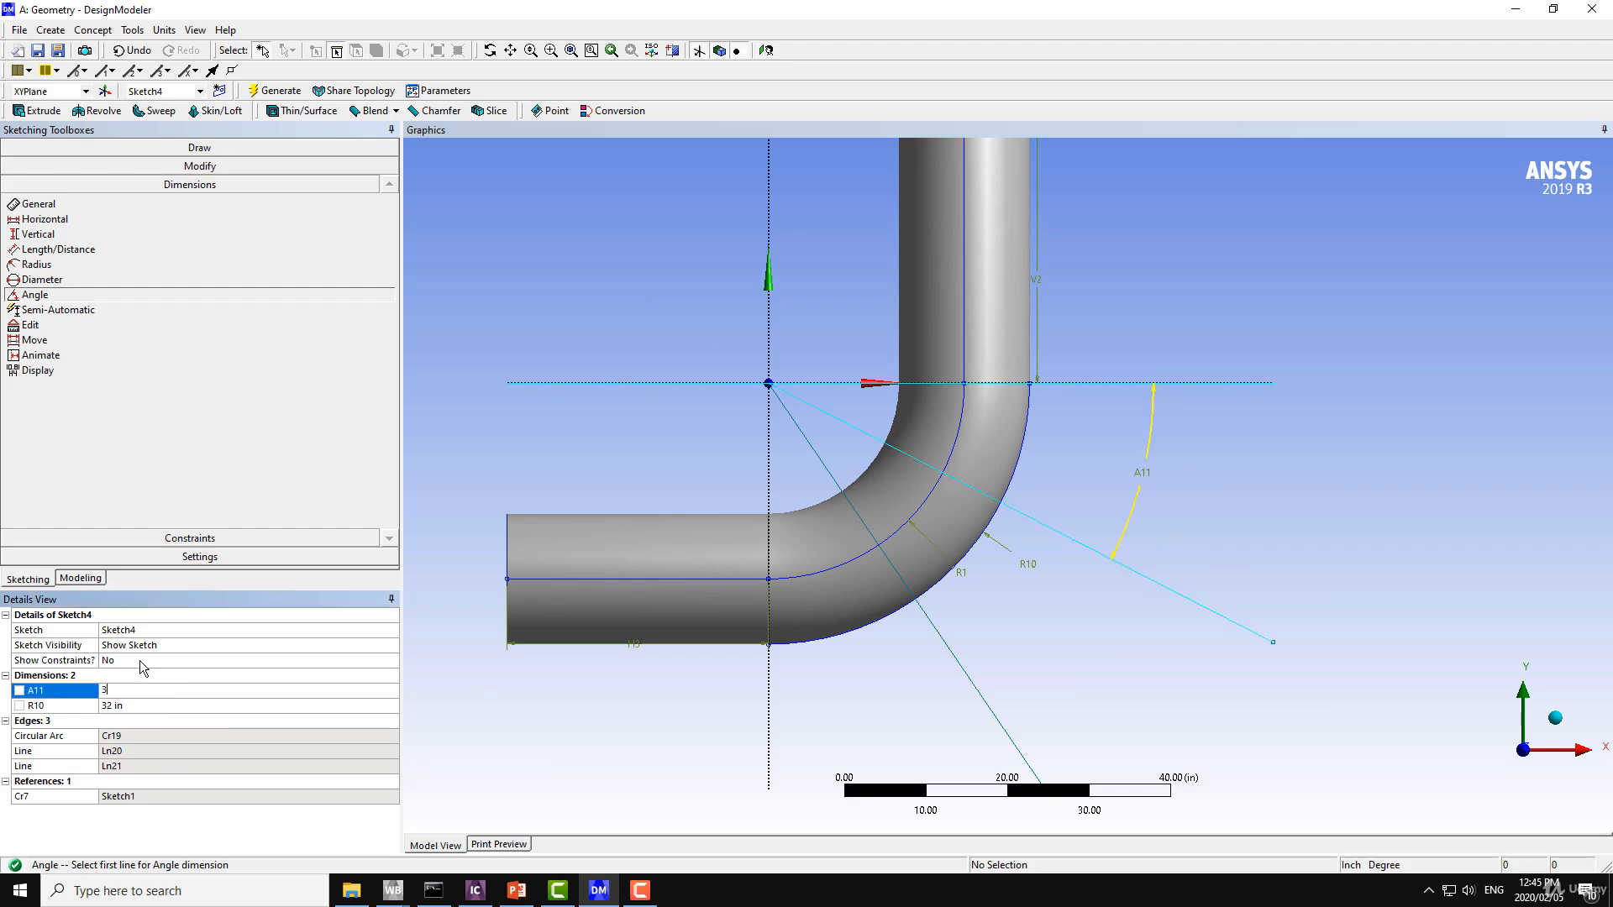
pyautogui.press('Return')
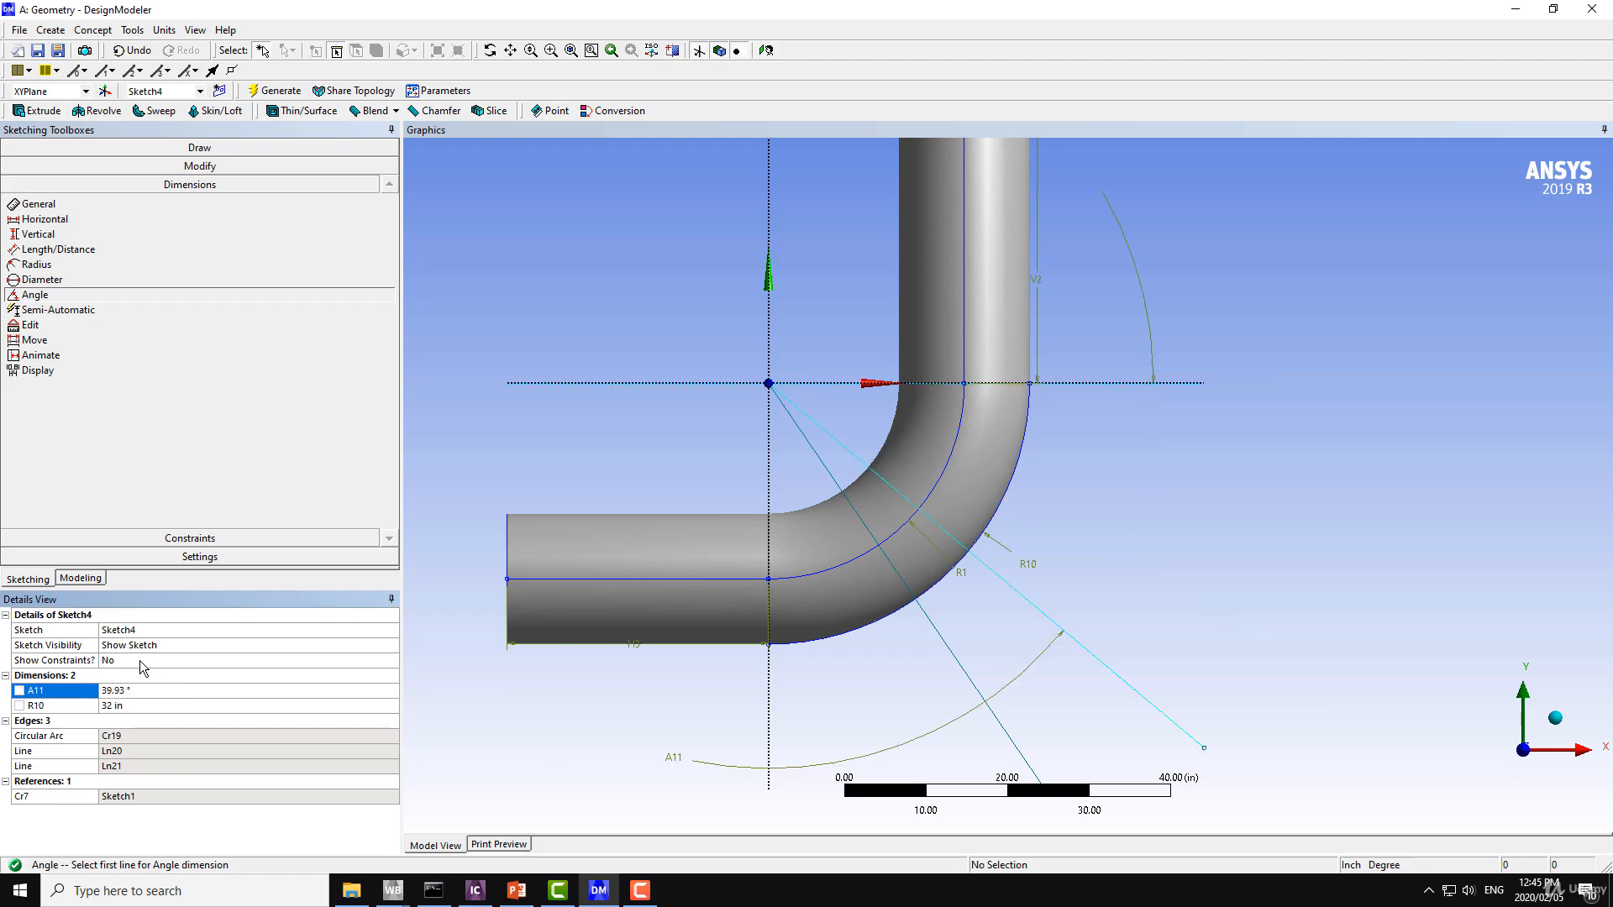
# Add an angle dimension for the acute angle between the Y axis and the steeper line, placing it below the bend.
pyautogui.click(774, 470)
pyautogui.click(820, 454)
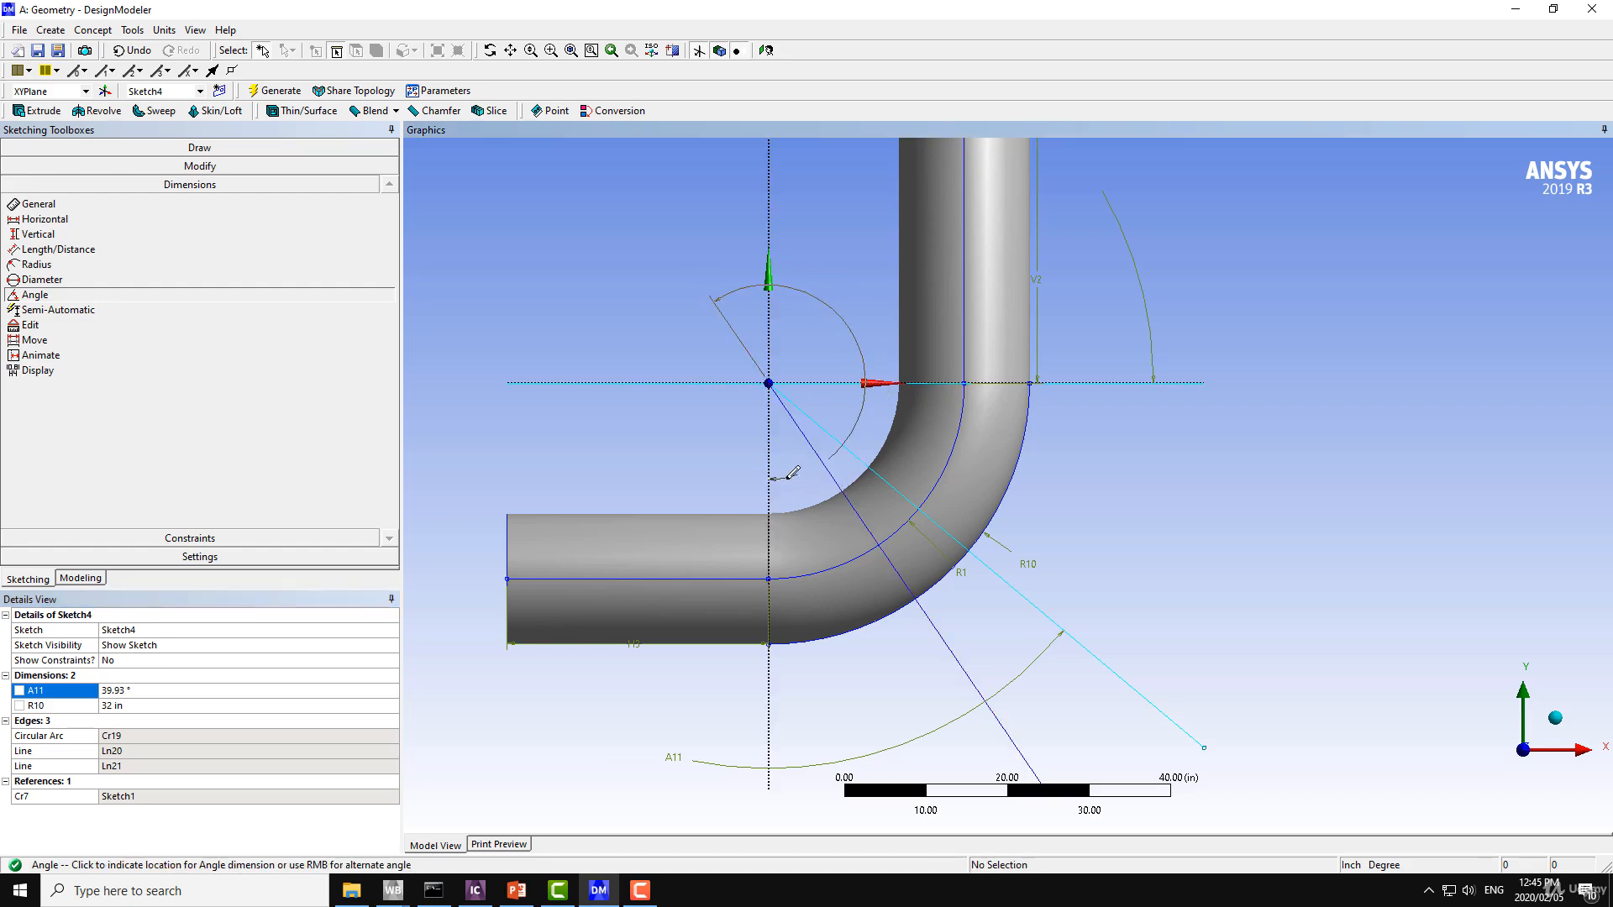
pyautogui.rightClick(799, 466)
pyautogui.click(827, 483)
pyautogui.rightClick(820, 510)
pyautogui.click(827, 520)
pyautogui.rightClick(803, 469)
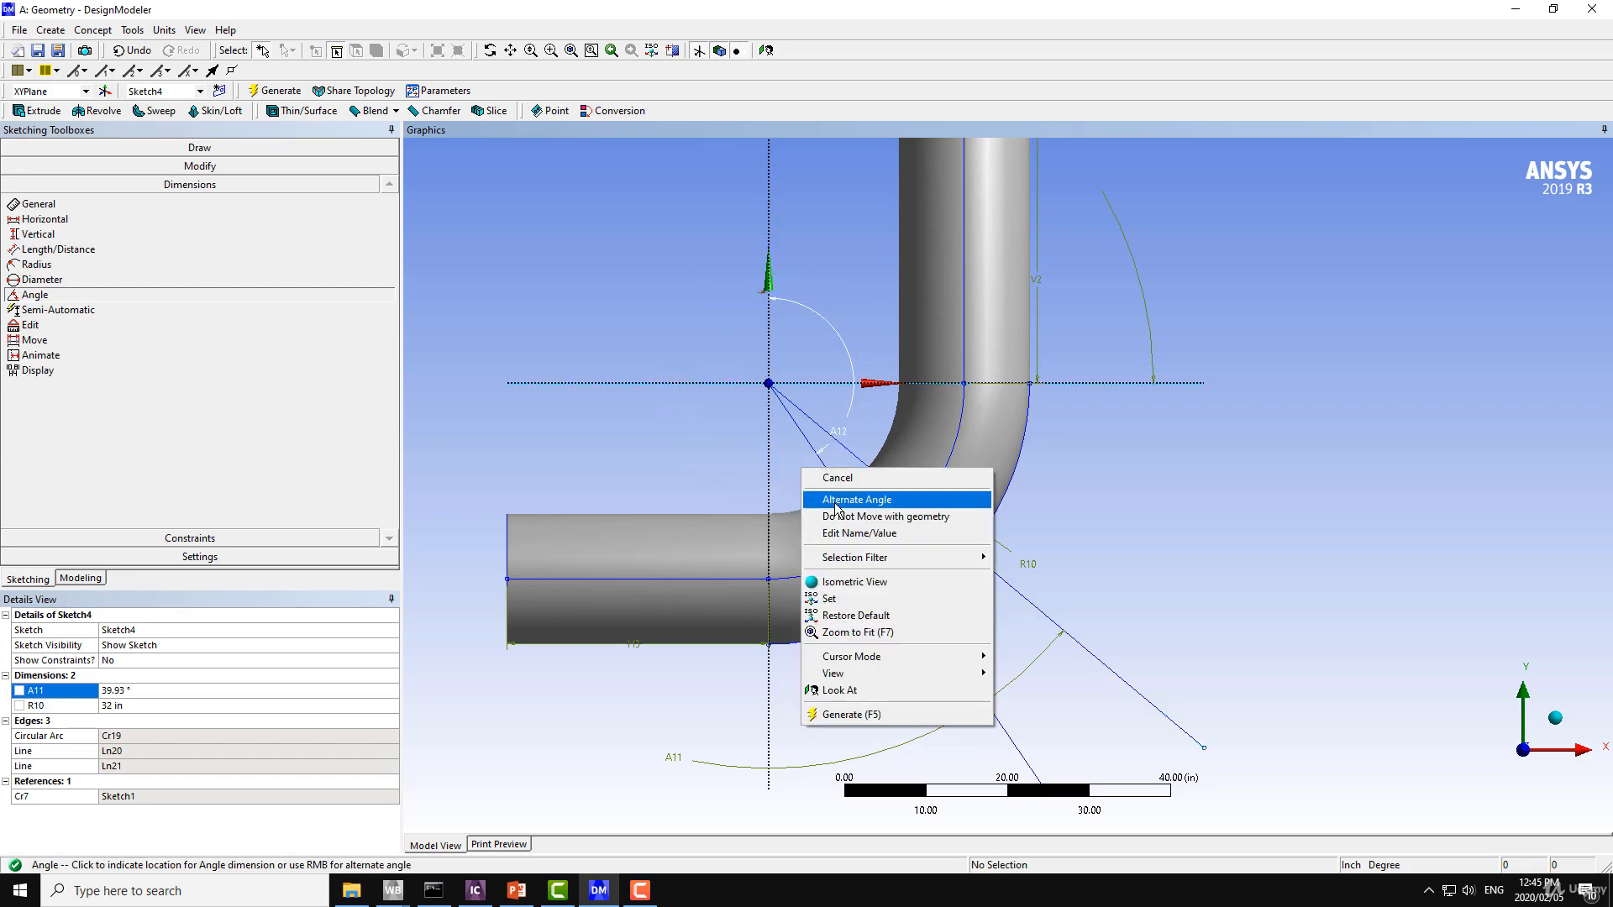
pyautogui.click(835, 501)
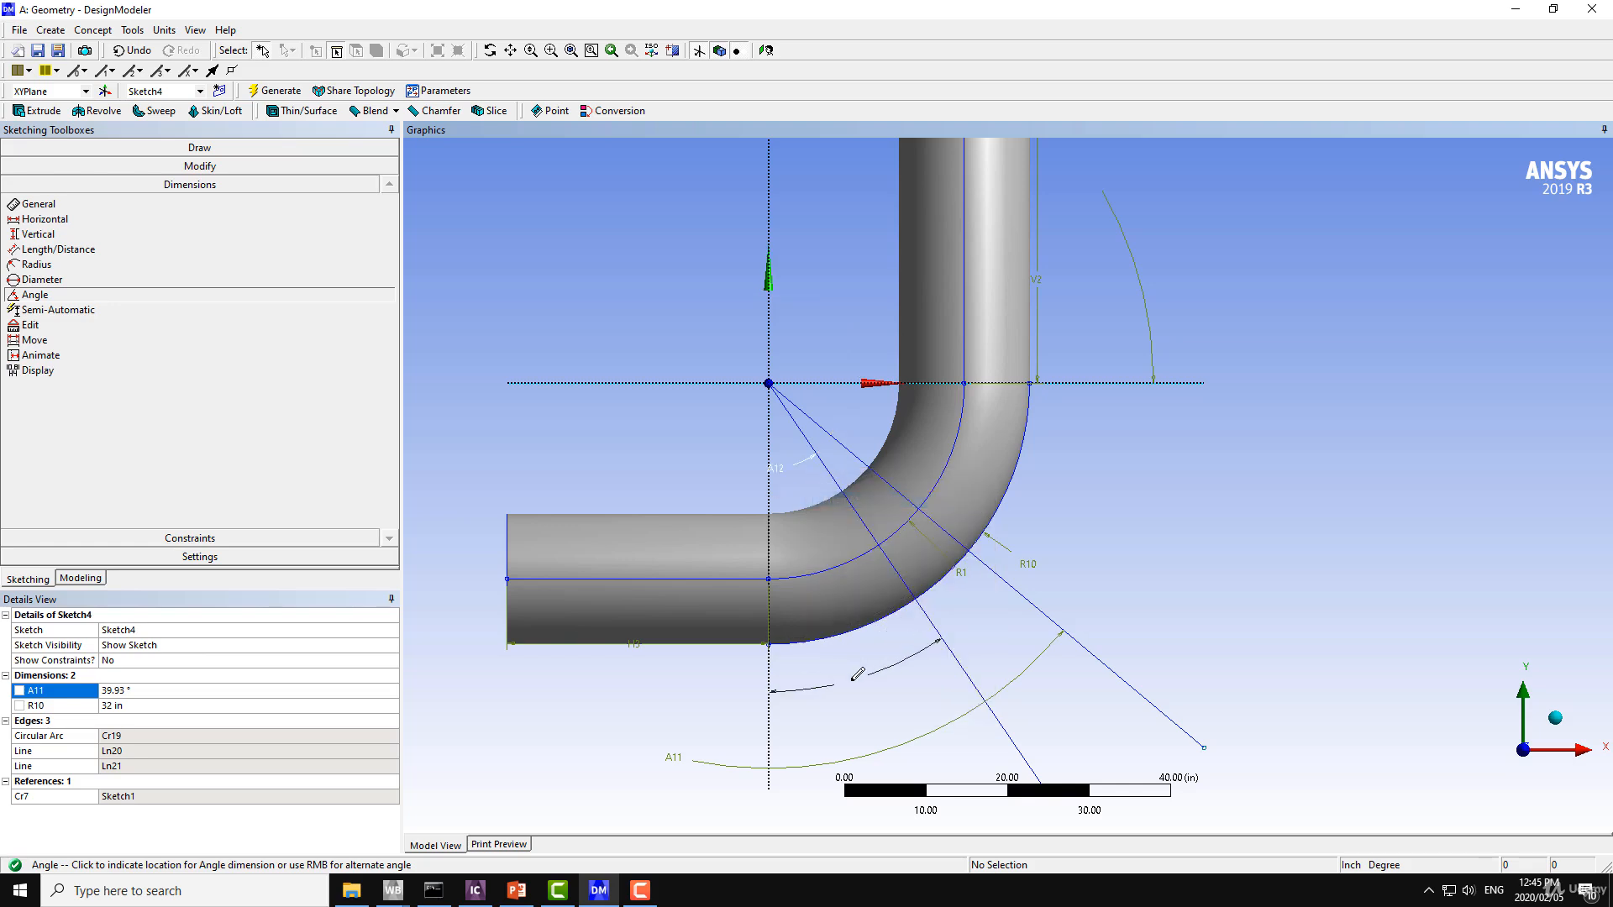
pyautogui.click(831, 681)
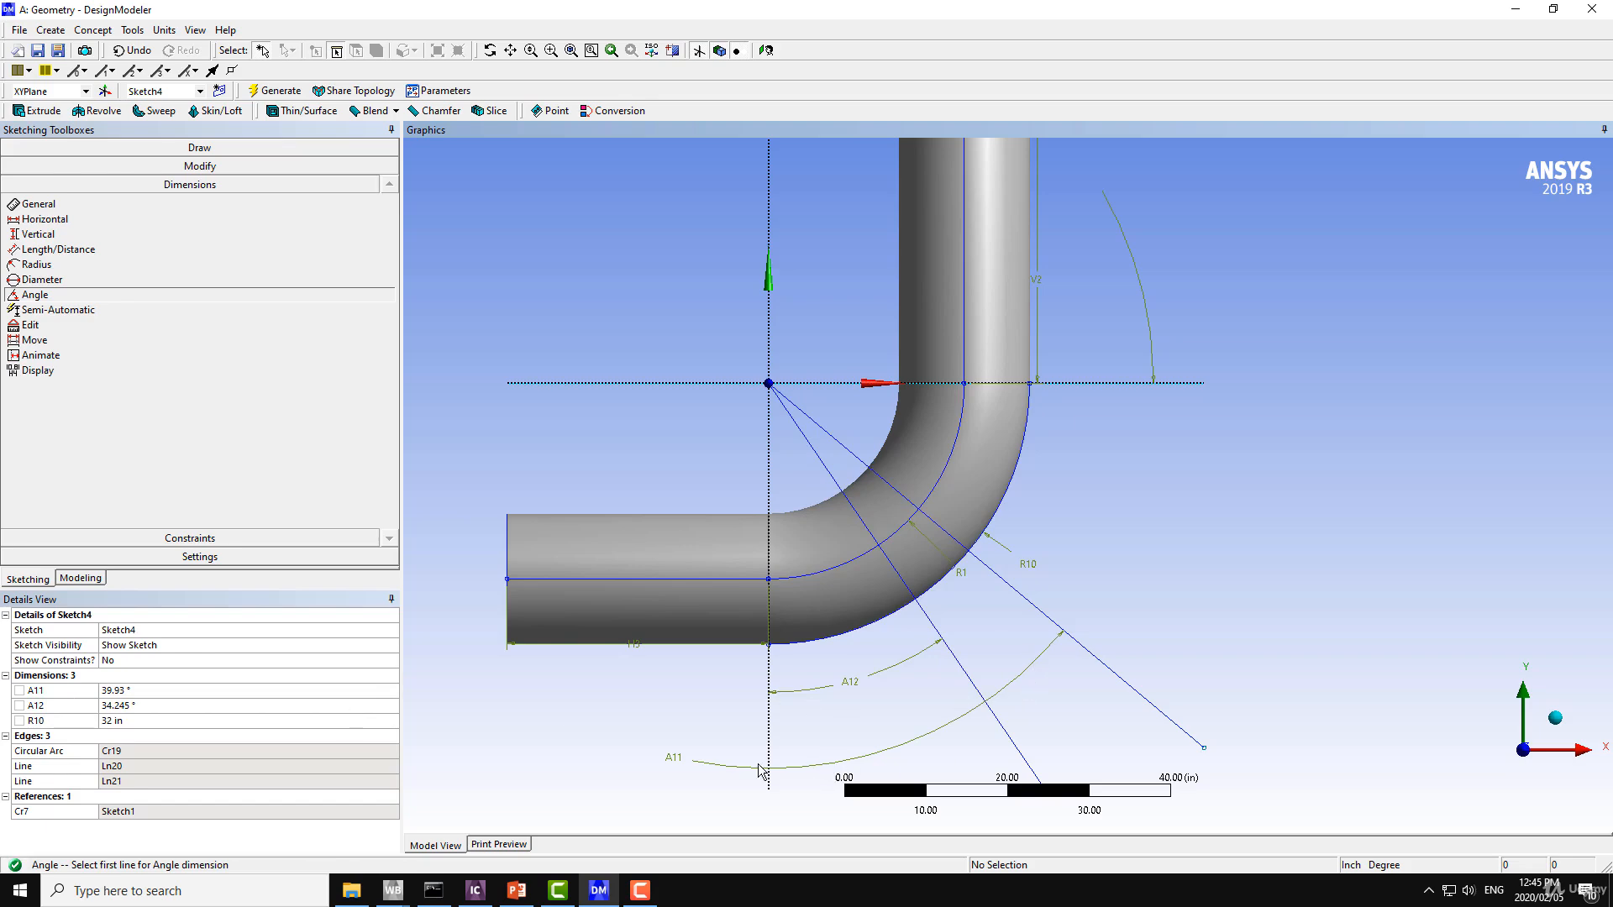
# Move the X-axis angle dimension of the shallower line into the acute angle outside the bend.
pyautogui.click(143, 706)
pyautogui.click(140, 692)
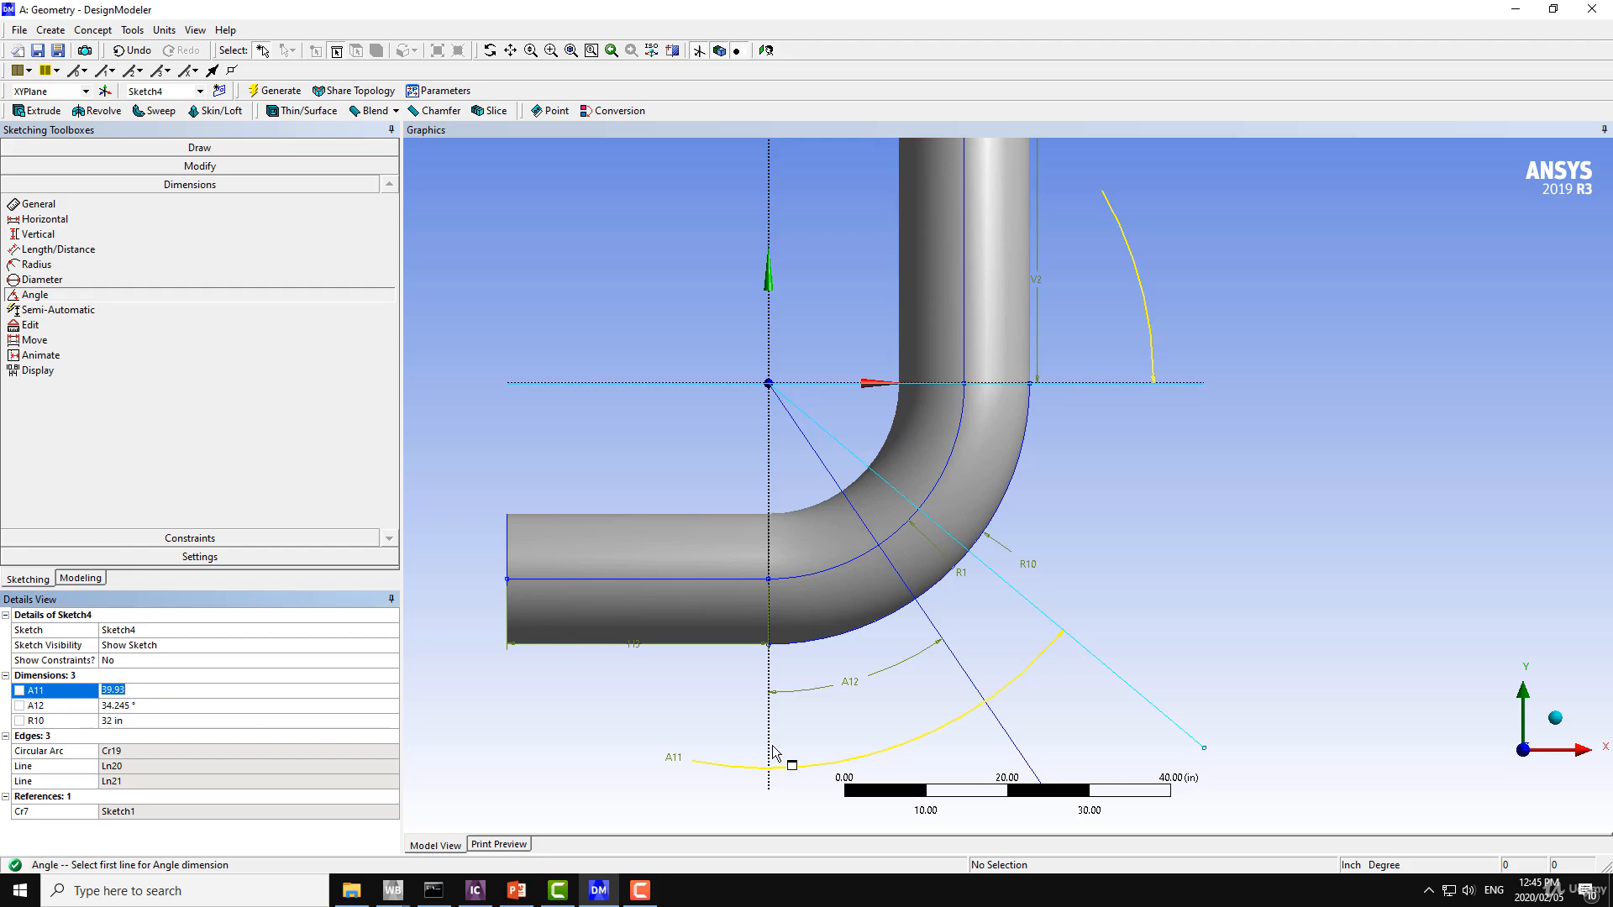
pyautogui.click(34, 340)
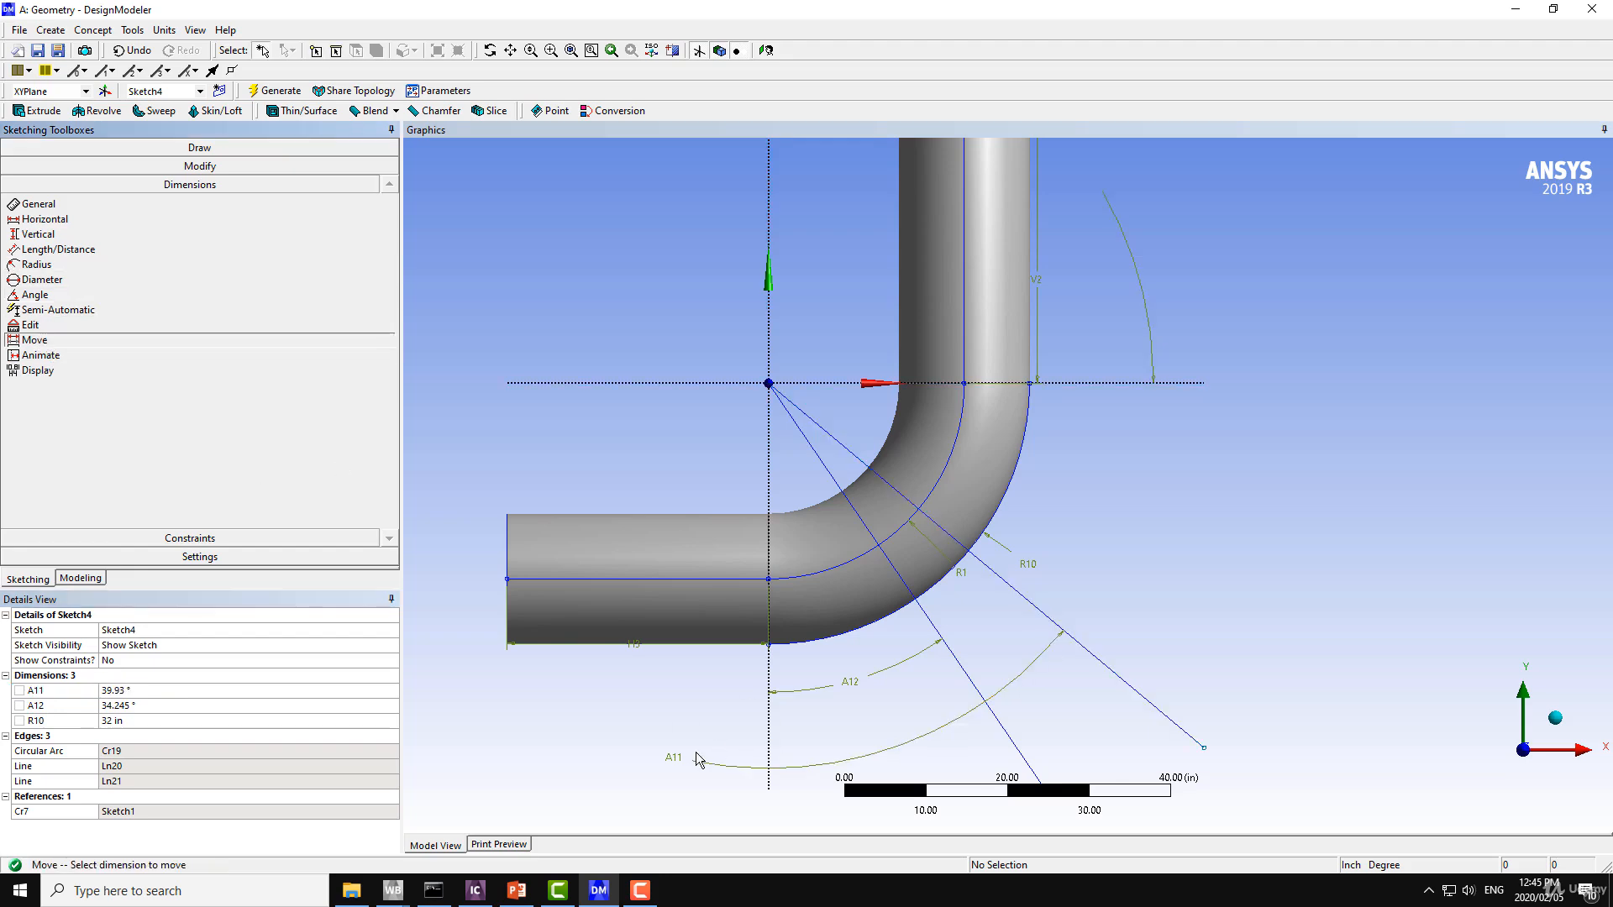
pyautogui.moveTo(688, 763); pyautogui.dragTo(1142, 485)
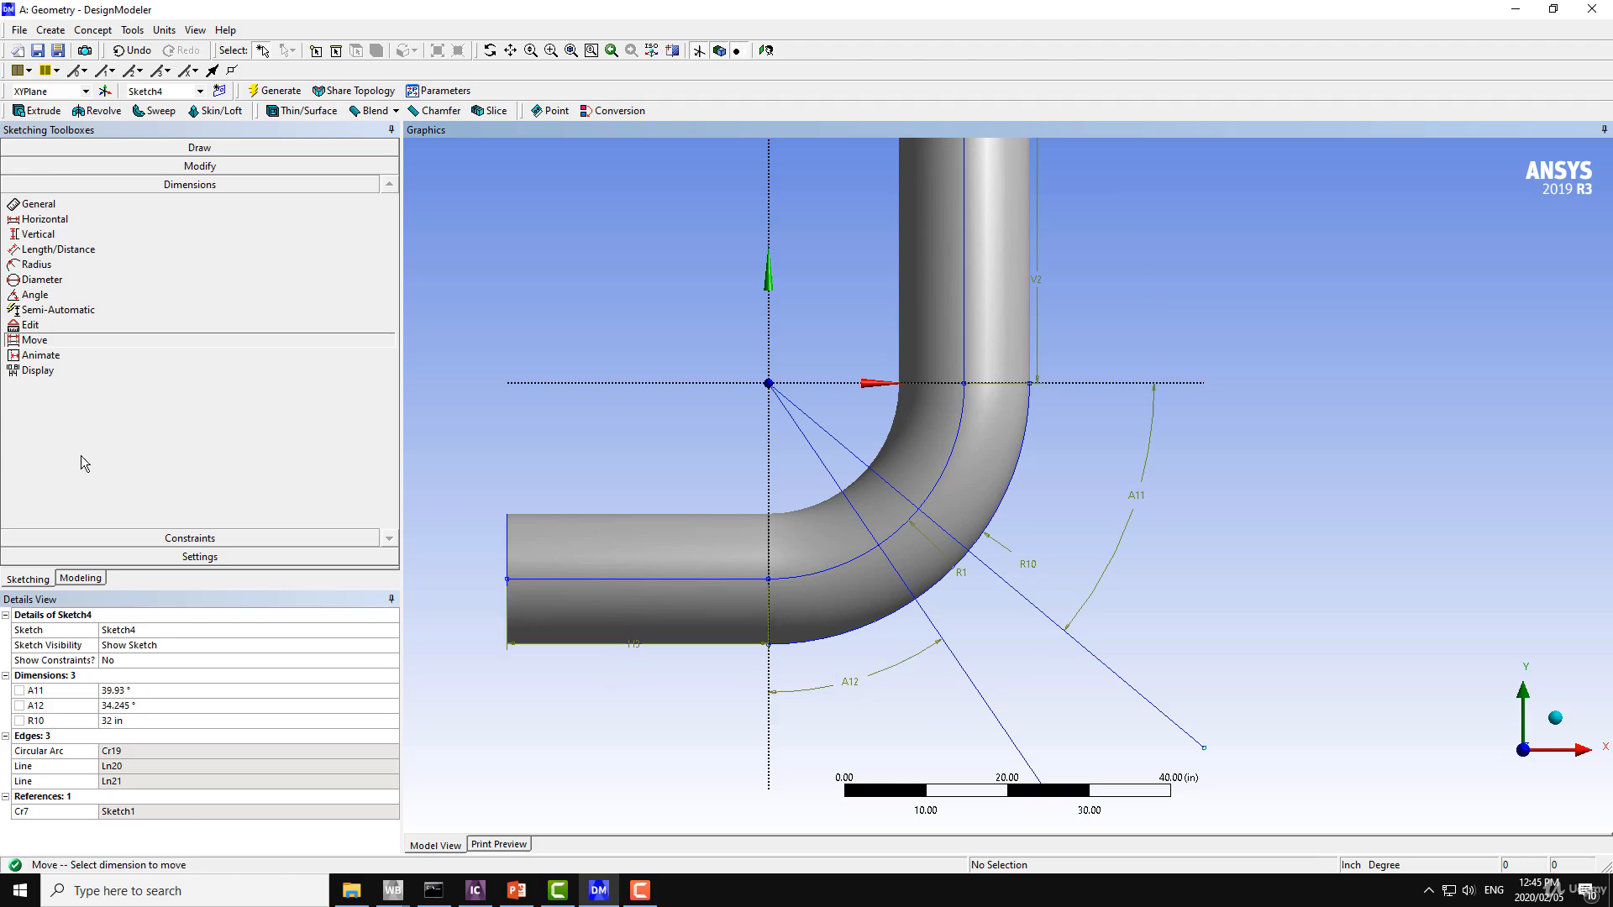
# Set the angle between the Y axis and the steeper line to 39.93°.
pyautogui.click(132, 707)
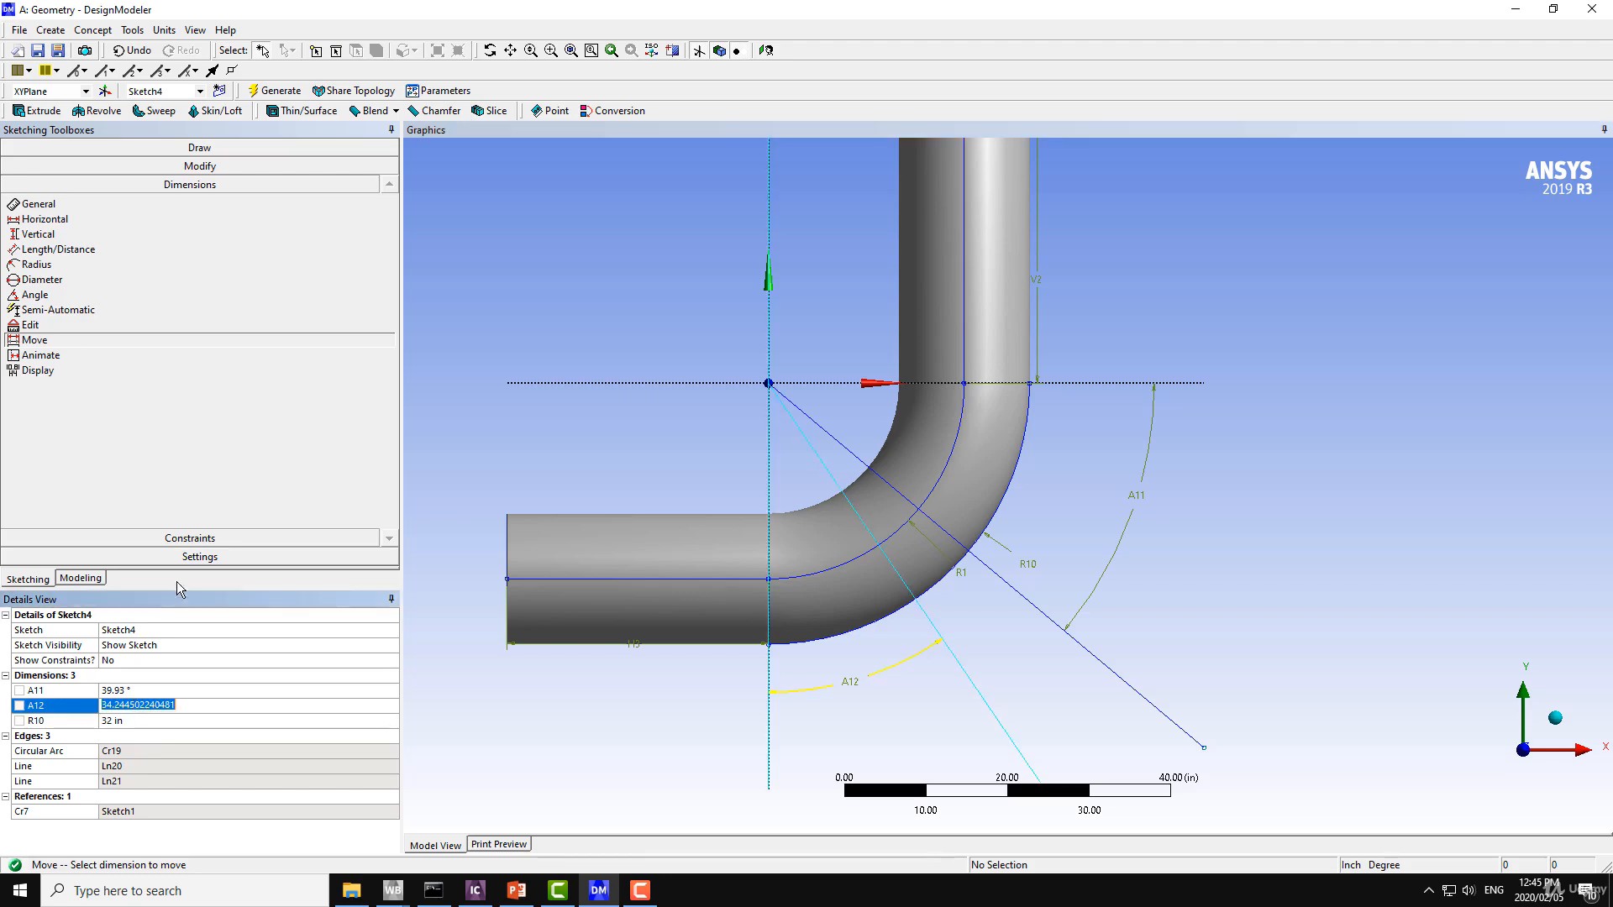
pyautogui.write('39.93')
pyautogui.press('Return')
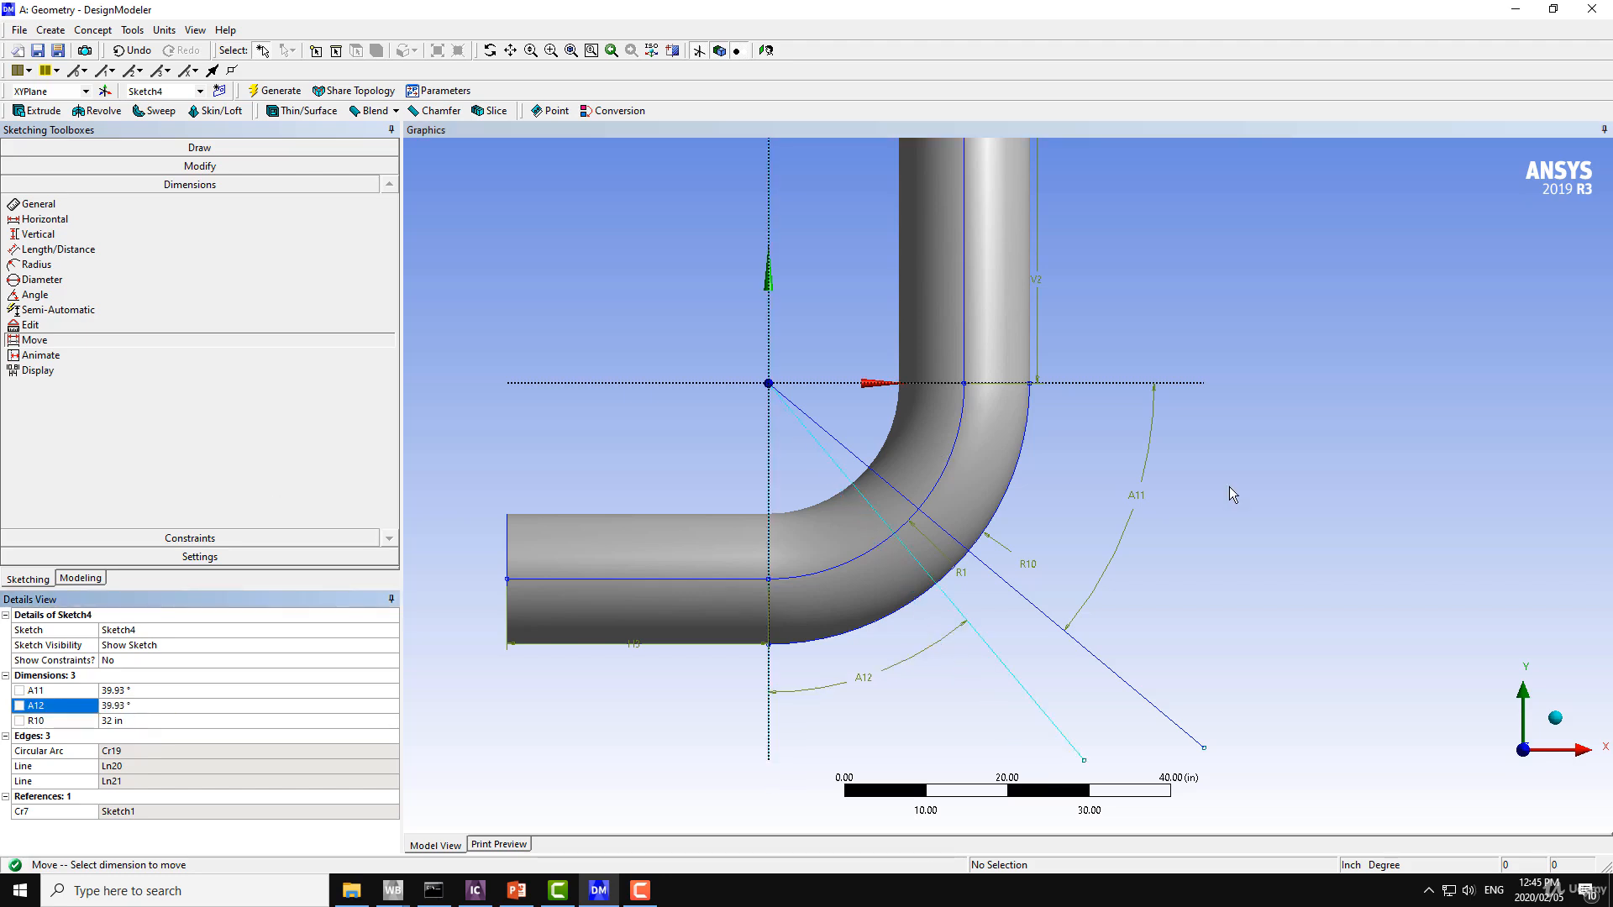
# Trim away the parts of both radial lines that extend beyond the bend's outer arc.
pyautogui.scroll(-4, 1285, 558)
pyautogui.scroll(2, 1277, 553)
pyautogui.keyDown('ctrl'); pyautogui.moveTo(1263, 549); pyautogui.dragTo(1271, 439, button='middle'); pyautogui.keyUp('ctrl')
pyautogui.scroll(4, 1248, 500)
pyautogui.keyDown('ctrl'); pyautogui.moveTo(1238, 507); pyautogui.dragTo(1236, 610, button='middle'); pyautogui.keyUp('ctrl')
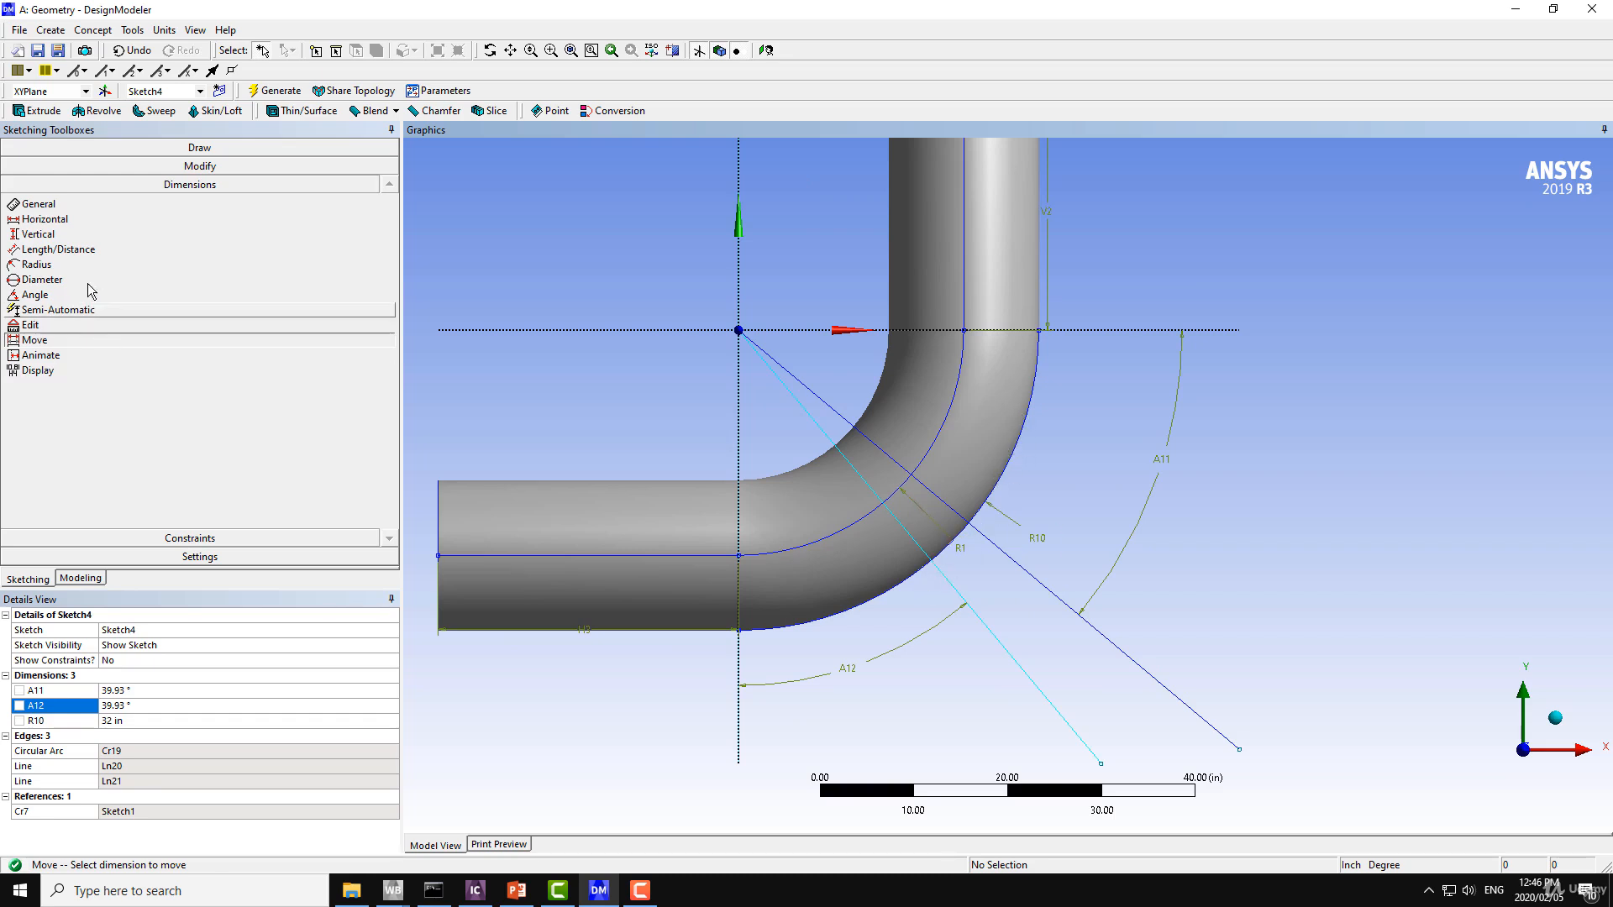
pyautogui.click(179, 171)
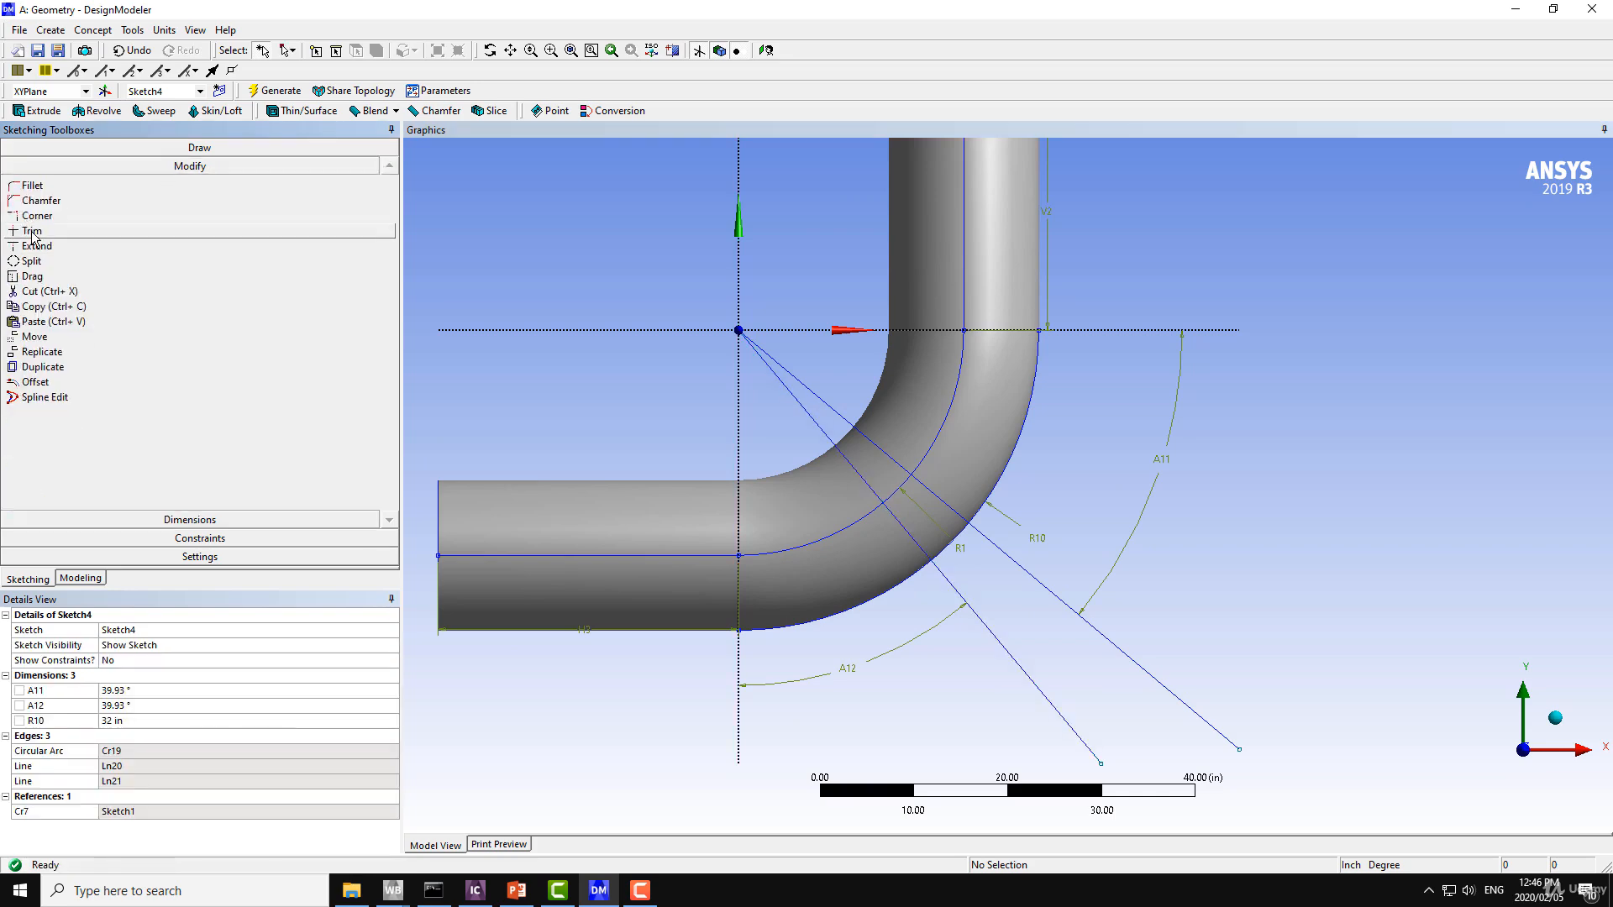
pyautogui.click(33, 231)
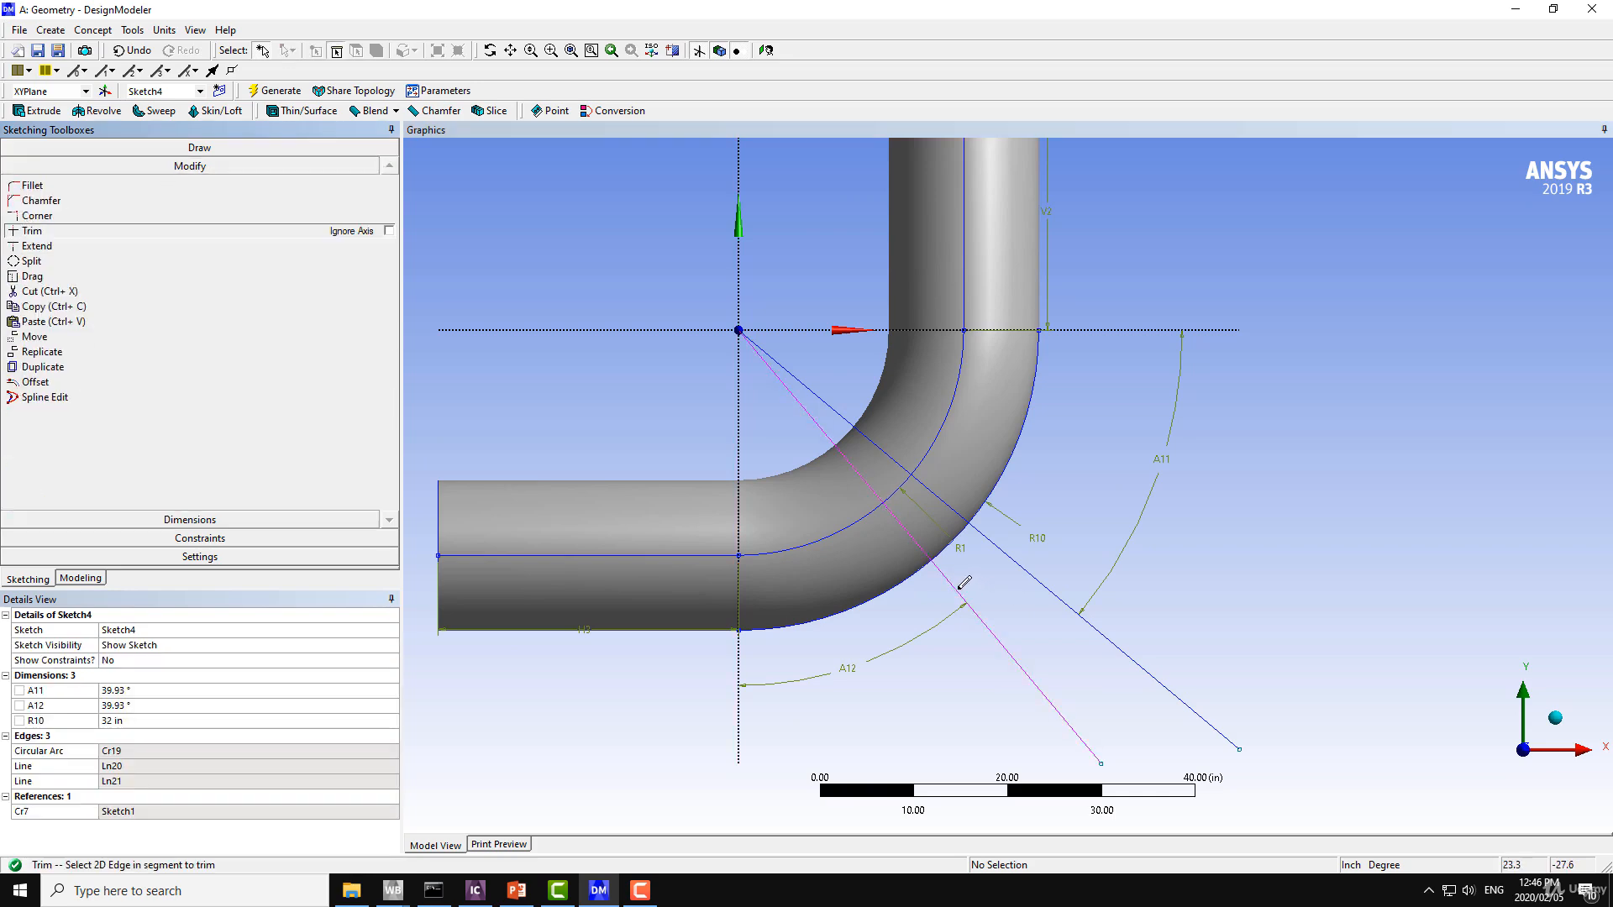
pyautogui.click(958, 582)
pyautogui.click(1010, 554)
# Draw vertical lines down from the outer-arc ends of the steeper and shallower radial lines, about 19 in and 27 in long.
pyautogui.scroll(3, 987, 526)
pyautogui.keyDown('ctrl'); pyautogui.moveTo(1001, 548); pyautogui.dragTo(940, 687, button='middle'); pyautogui.keyUp('ctrl')
pyautogui.scroll(1, 938, 687)
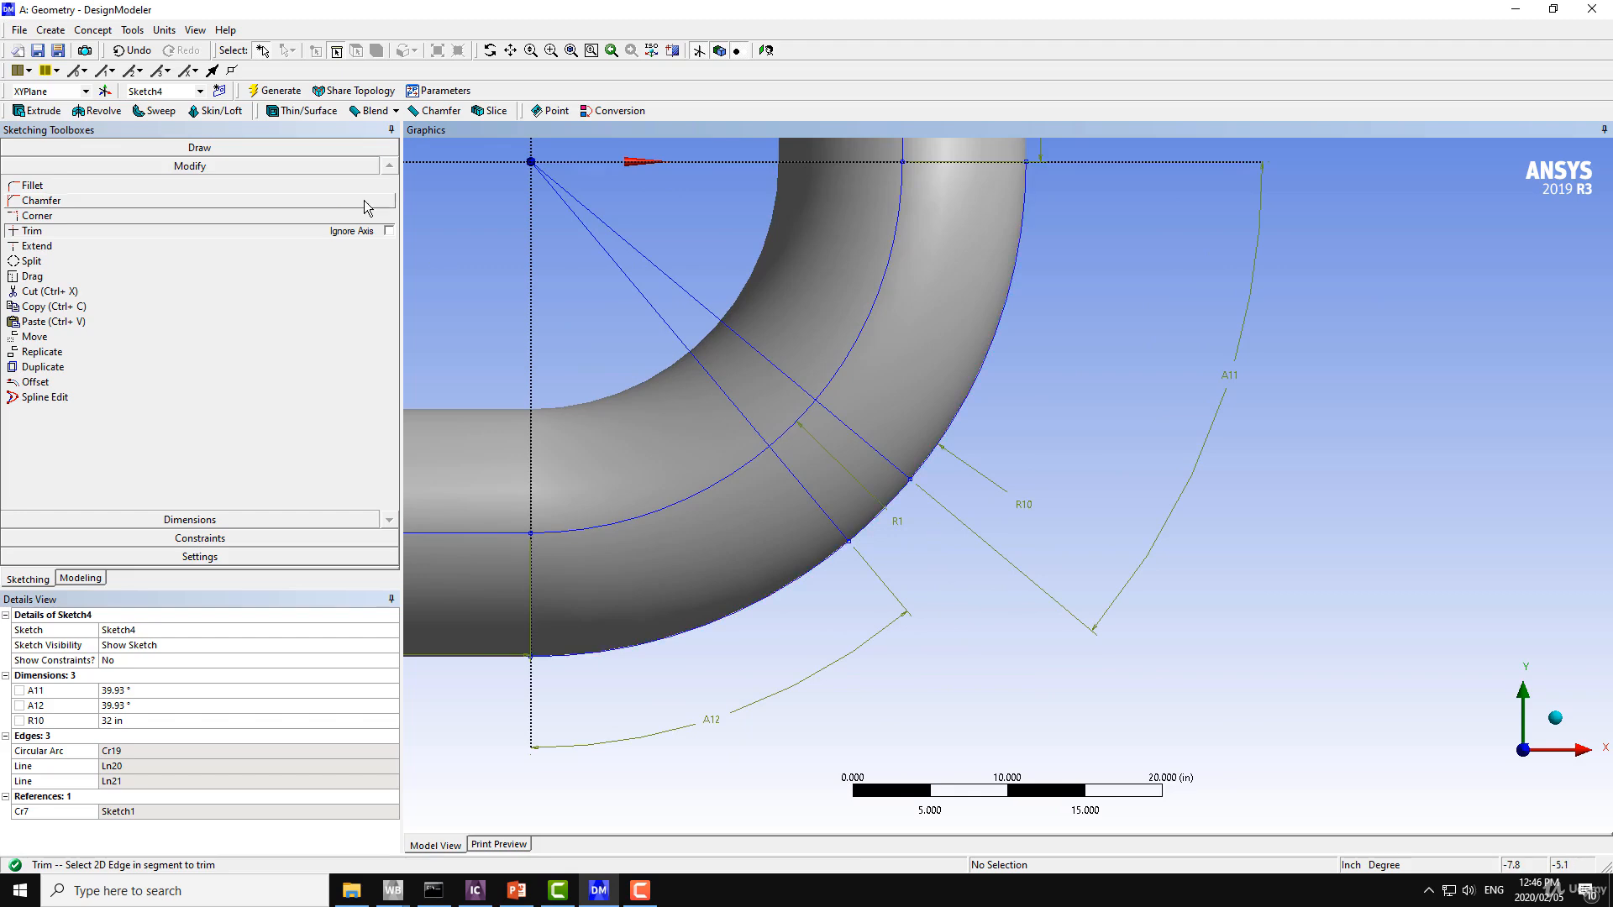
pyautogui.click(52, 148)
pyautogui.click(35, 167)
pyautogui.keyDown('ctrl'); pyautogui.moveTo(985, 615); pyautogui.dragTo(915, 353, button='middle'); pyautogui.keyUp('ctrl')
pyautogui.keyDown('ctrl'); pyautogui.moveTo(915, 410); pyautogui.dragTo(955, 576, button='middle'); pyautogui.keyUp('ctrl')
pyautogui.scroll(1, 955, 575)
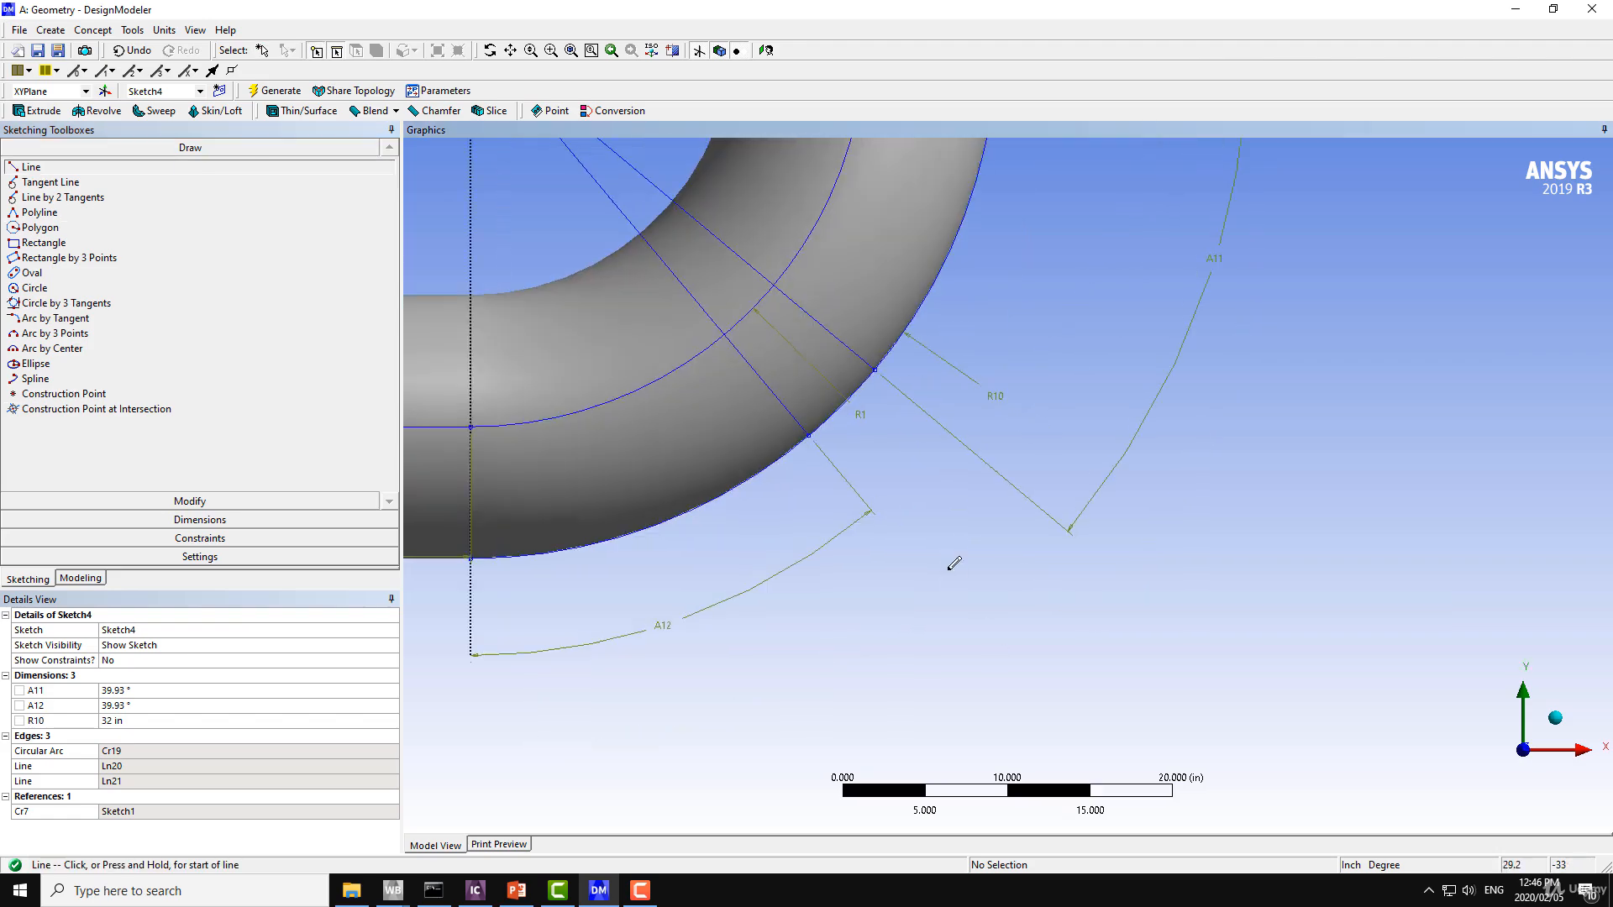
pyautogui.keyDown('ctrl'); pyautogui.moveTo(868, 476); pyautogui.dragTo(895, 521, button='middle'); pyautogui.keyUp('ctrl')
pyautogui.click(838, 478)
pyautogui.keyDown('ctrl'); pyautogui.moveTo(842, 564); pyautogui.dragTo(875, 434, button='middle'); pyautogui.keyUp('ctrl')
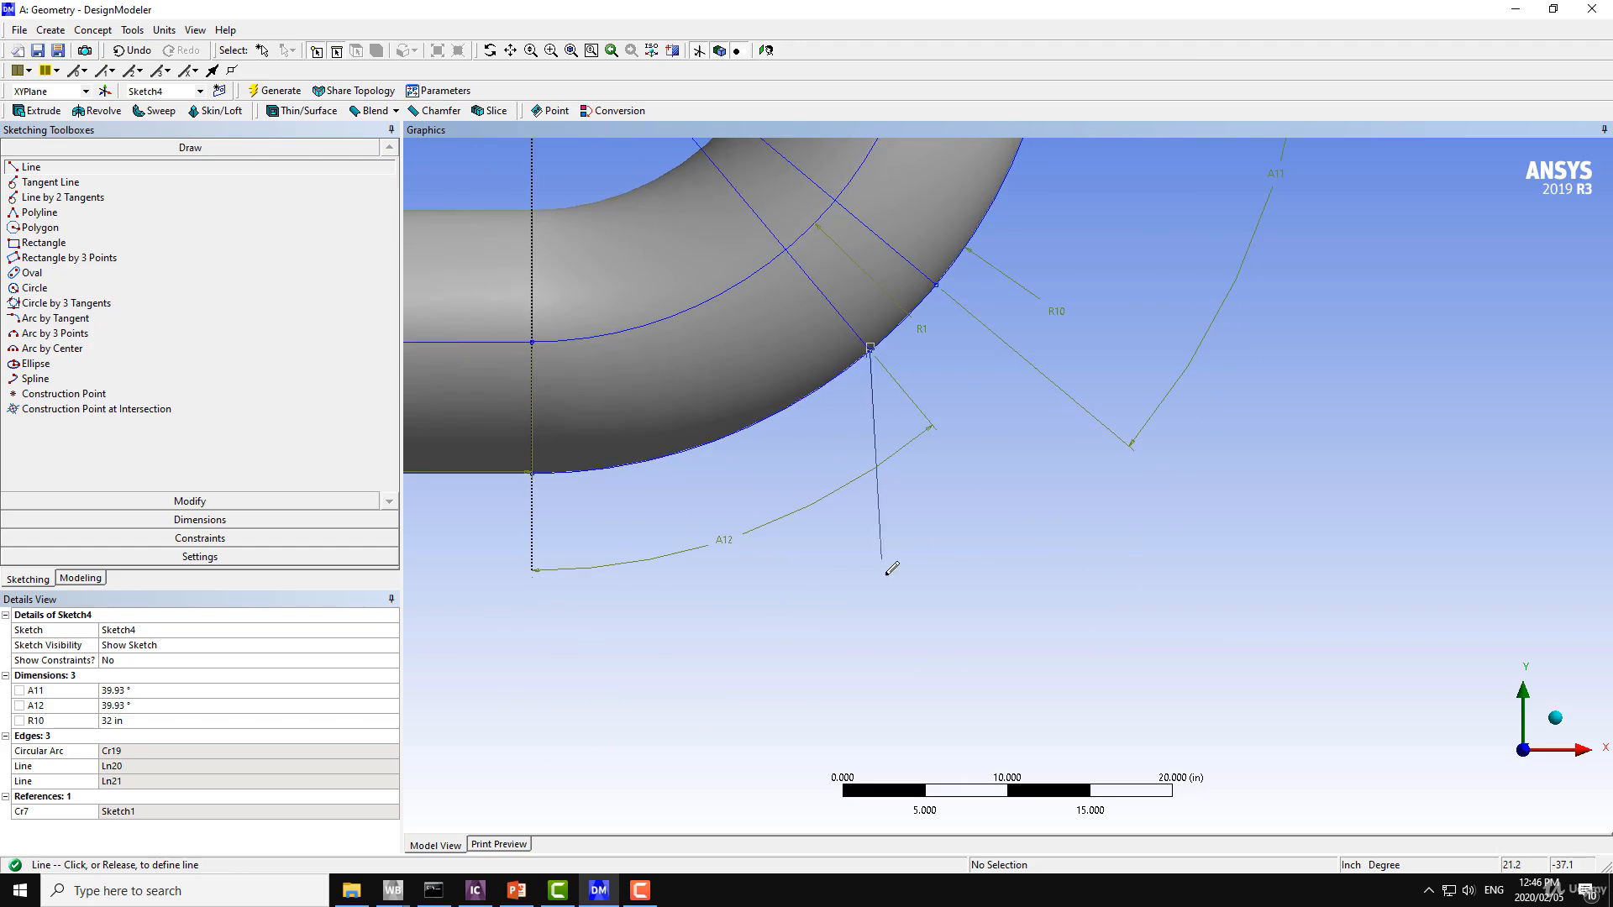
pyautogui.click(872, 660)
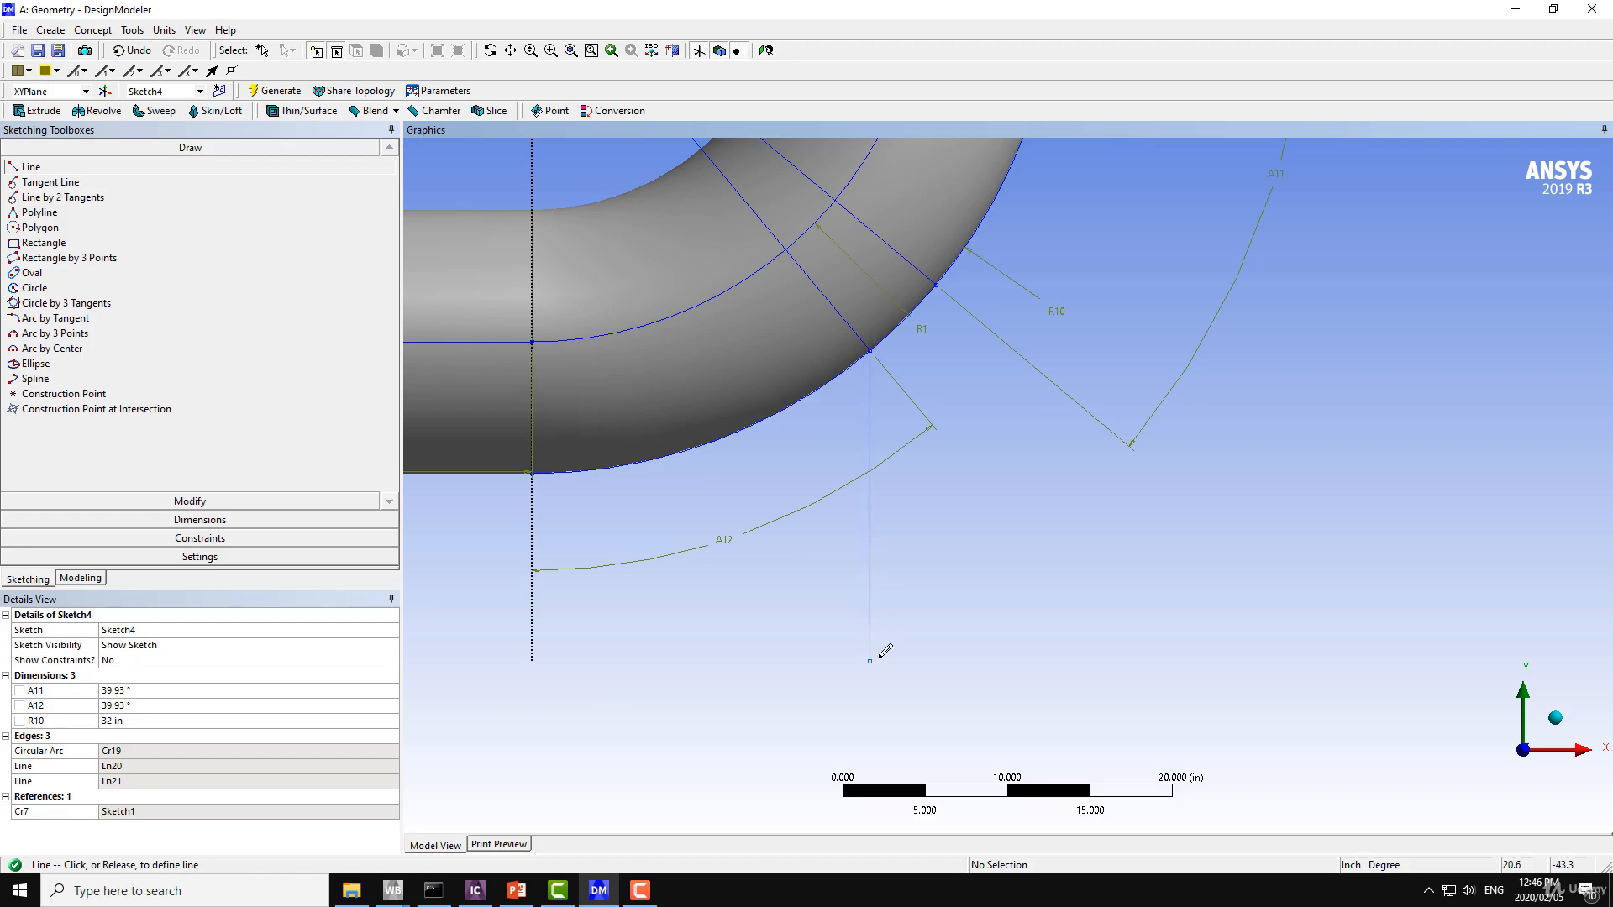
pyautogui.click(937, 285)
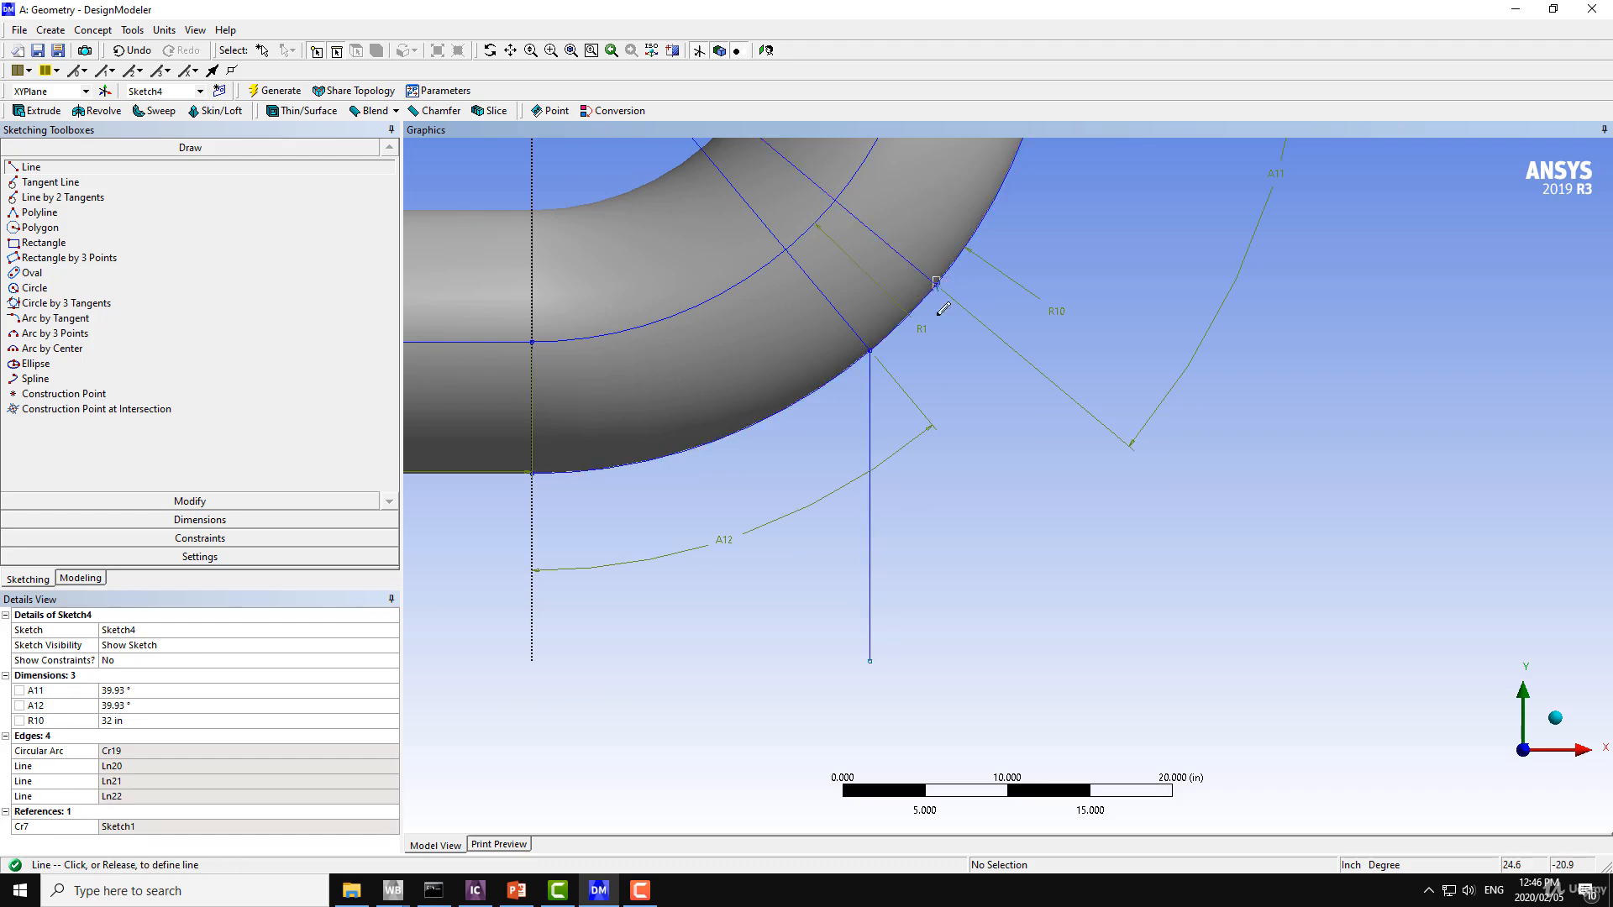
pyautogui.click(937, 722)
# Add a vertical dimension for the length of the shorter vertical line, placing it on the line's outlet-free side toward the Y axis.
pyautogui.keyDown('ctrl'); pyautogui.moveTo(998, 578); pyautogui.dragTo(1056, 555, button='middle'); pyautogui.keyUp('ctrl')
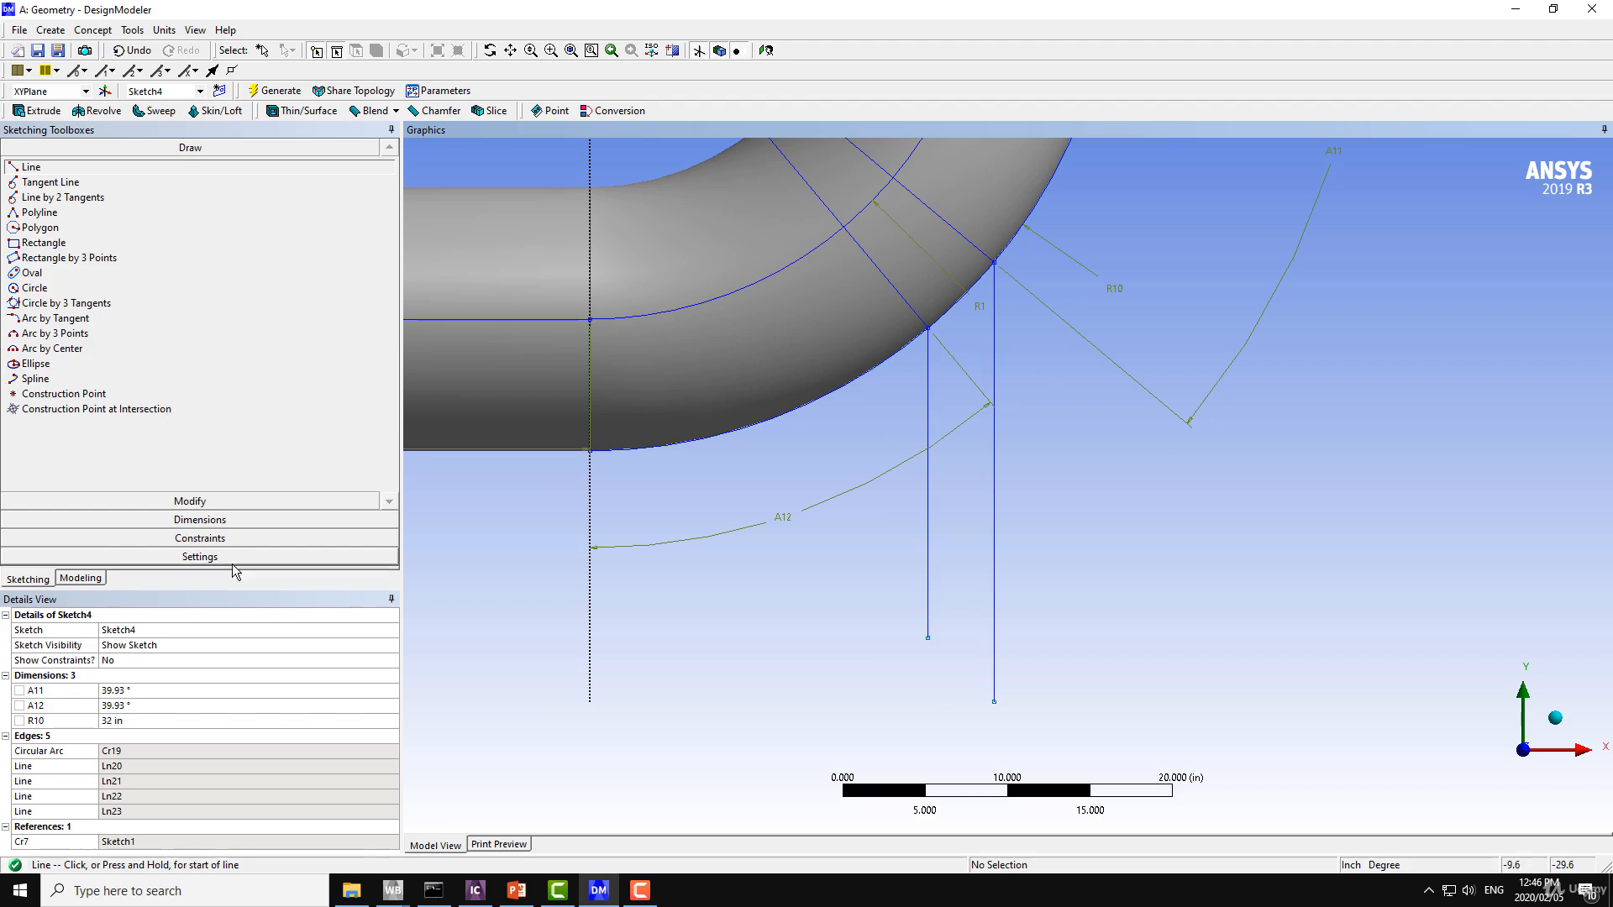
pyautogui.click(190, 520)
pyautogui.click(928, 511)
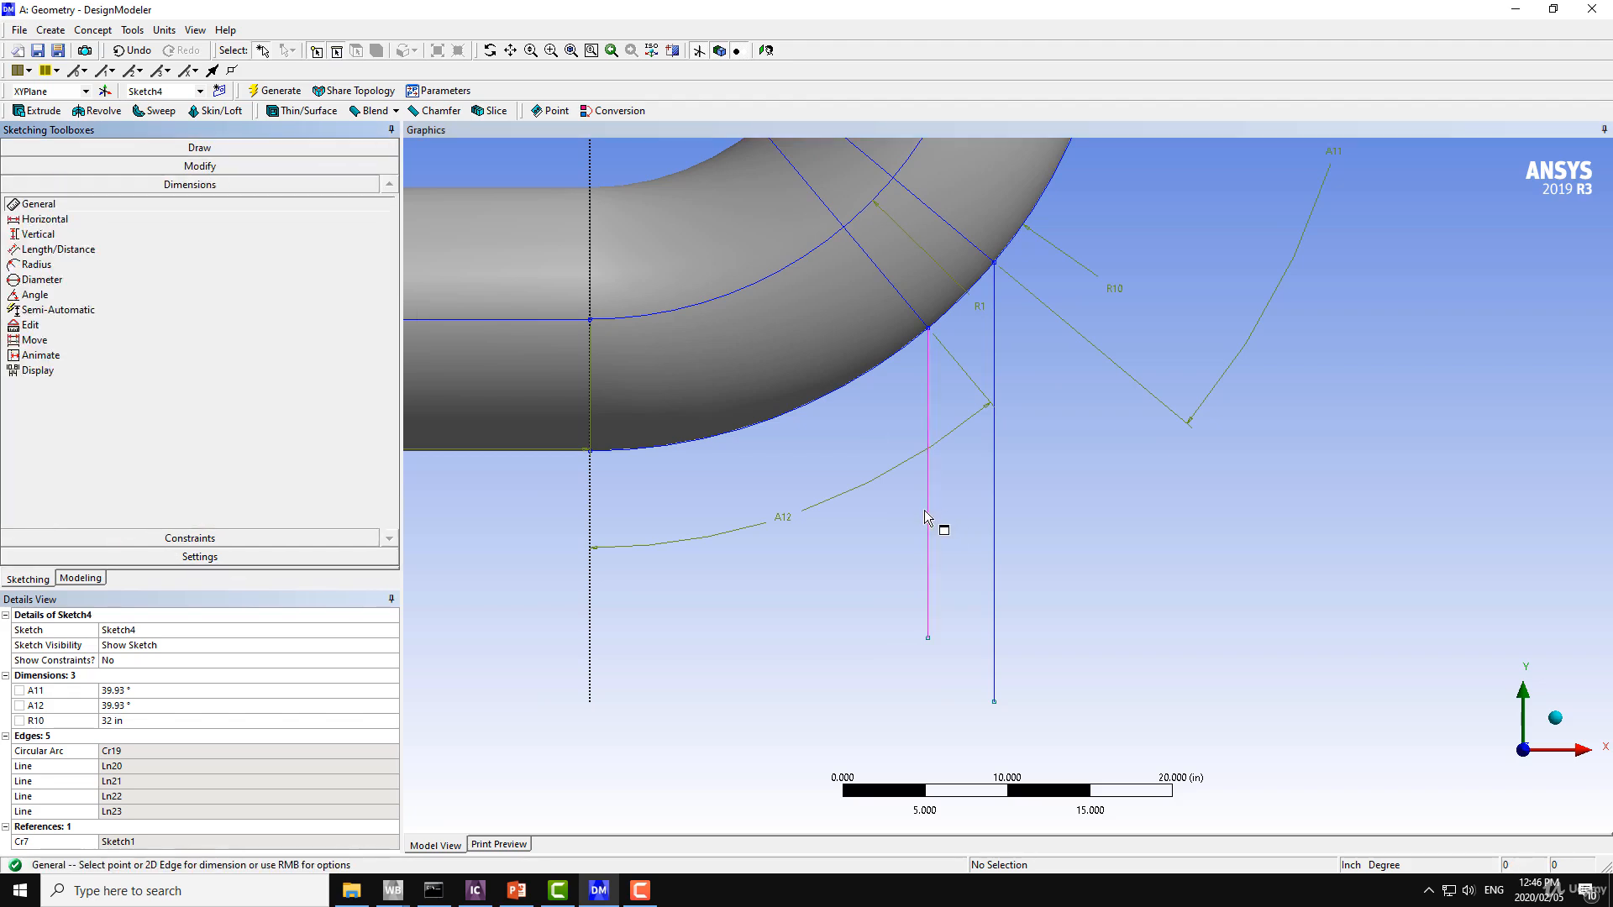
pyautogui.click(866, 518)
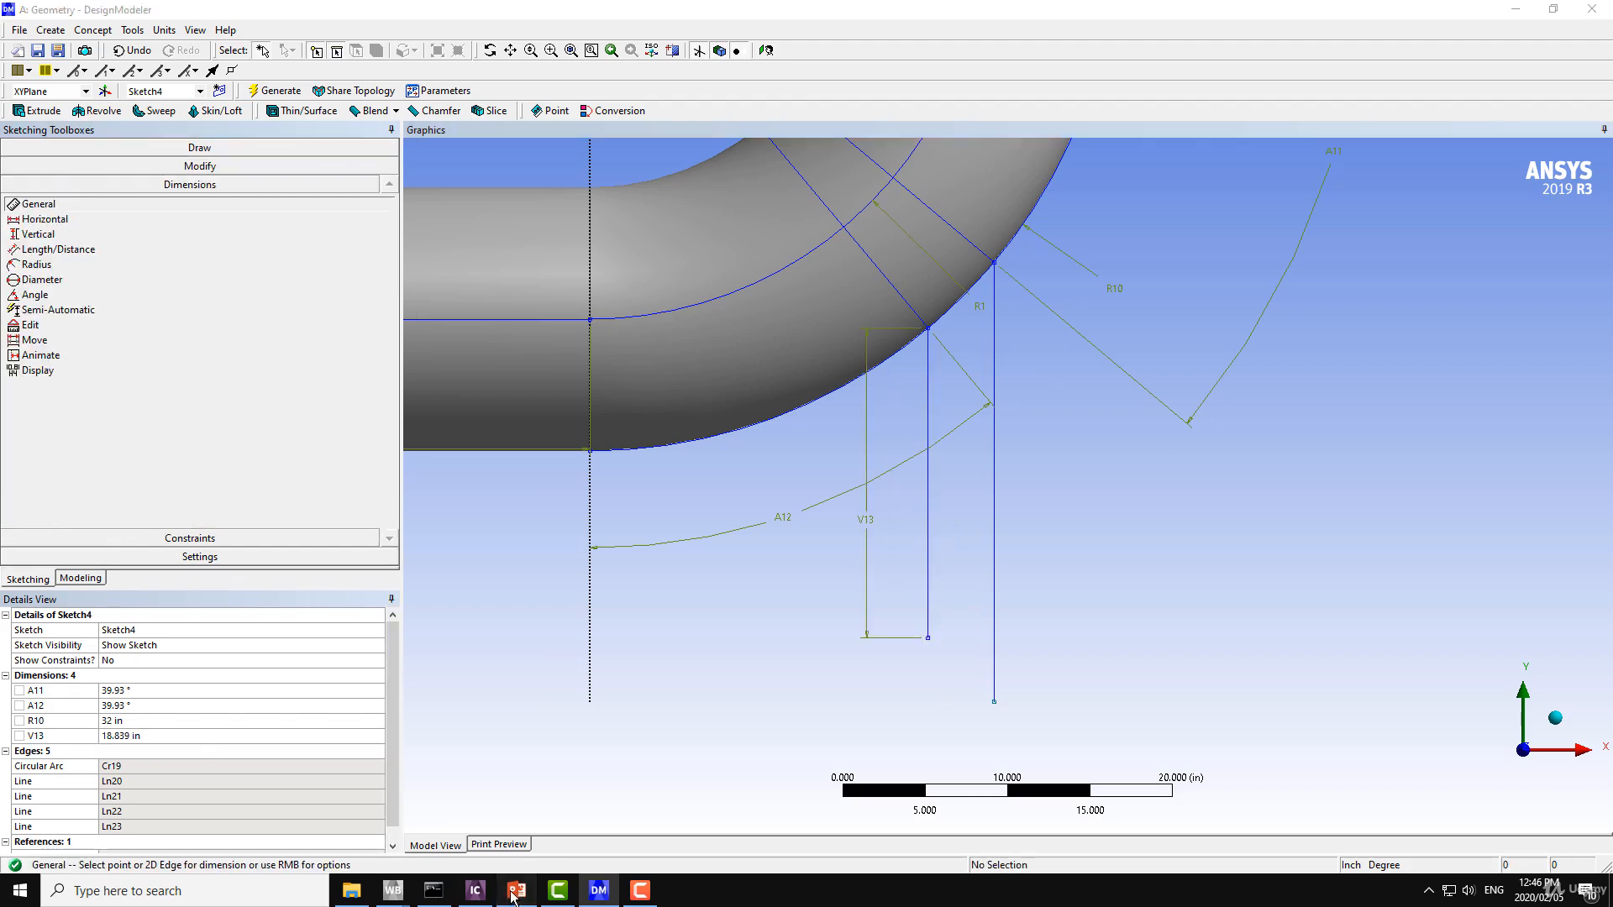
# Check the small pipe's length on the PowerPoint slide, return to DesignModeler and set the shorter vertical line's length to 12 in.
pyautogui.click(516, 892)
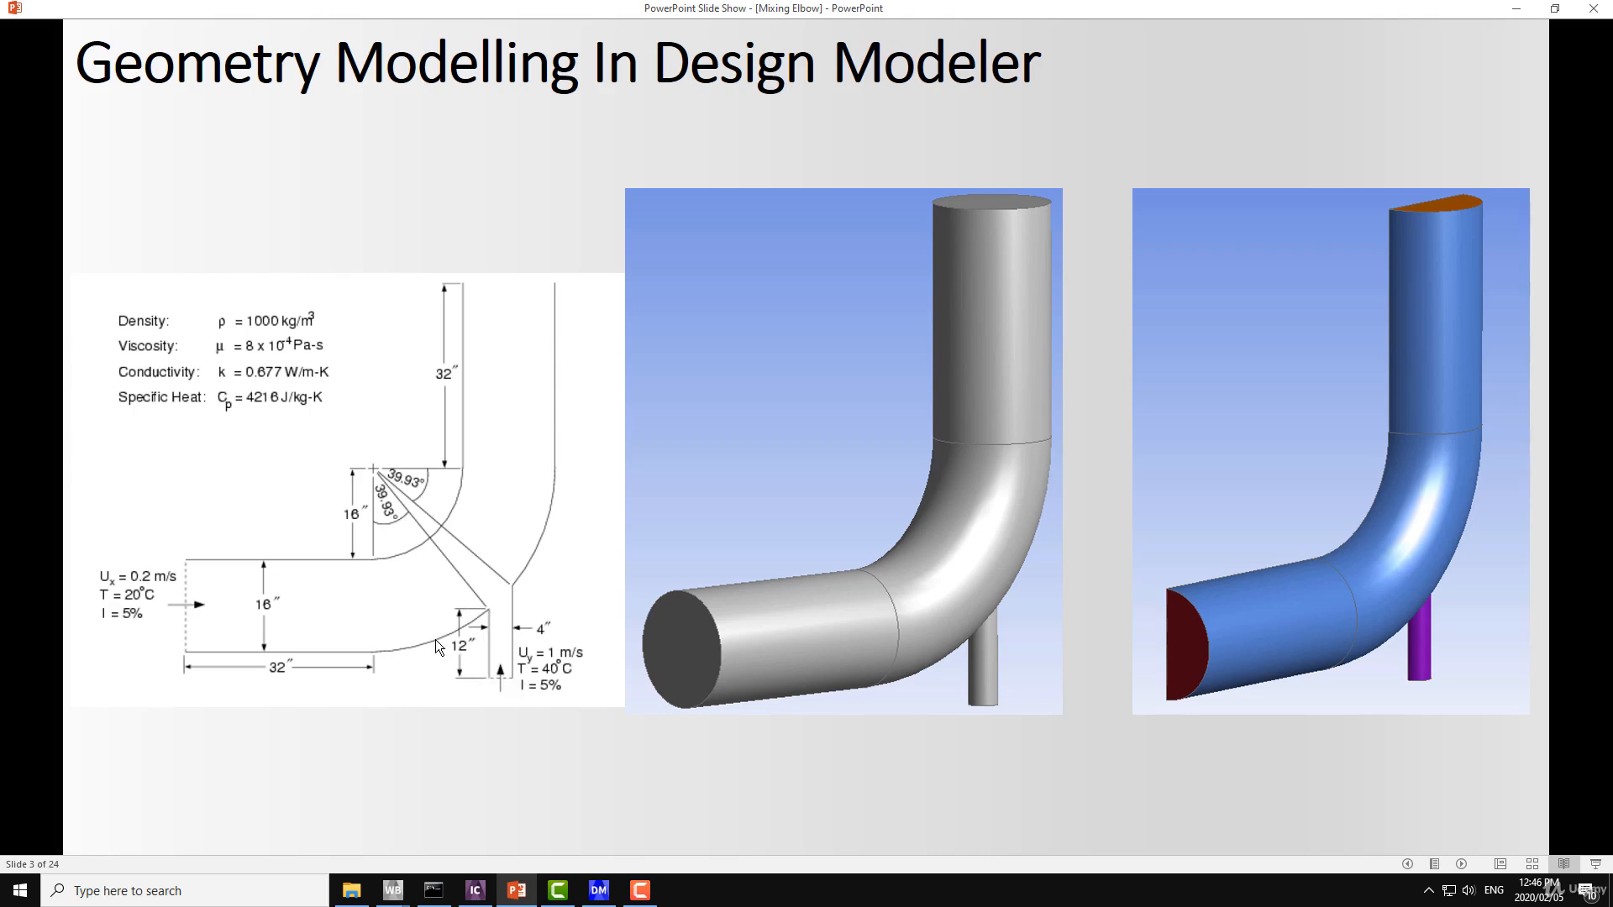
pyautogui.click(598, 889)
pyautogui.keyDown('ctrl'); pyautogui.moveTo(728, 516); pyautogui.dragTo(701, 558, button='middle'); pyautogui.keyUp('ctrl')
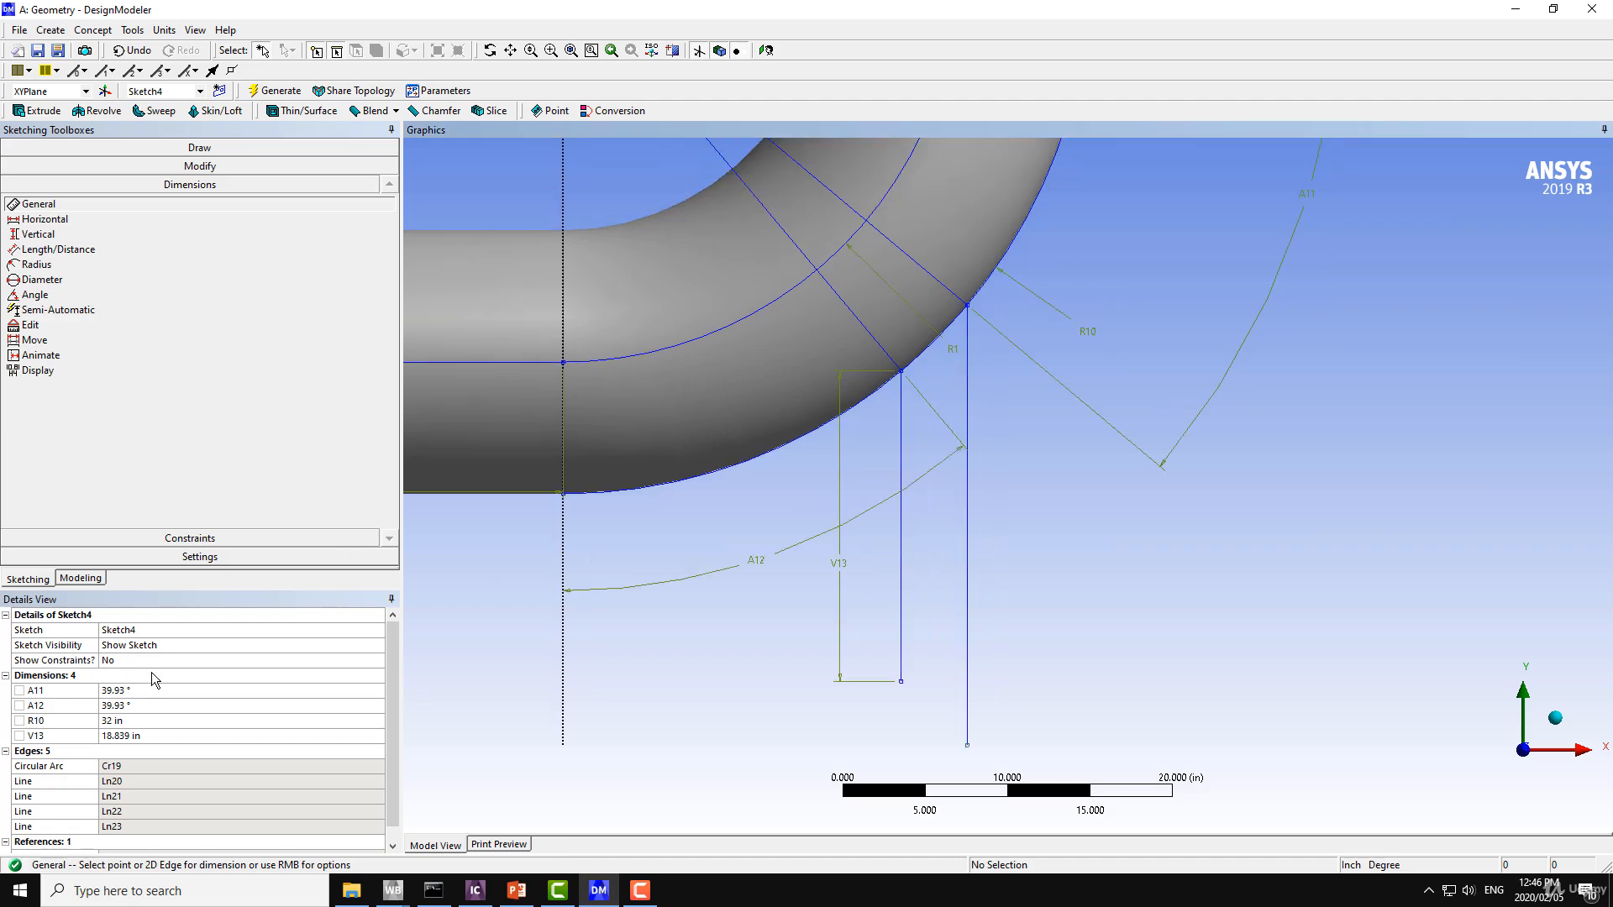
pyautogui.click(130, 736)
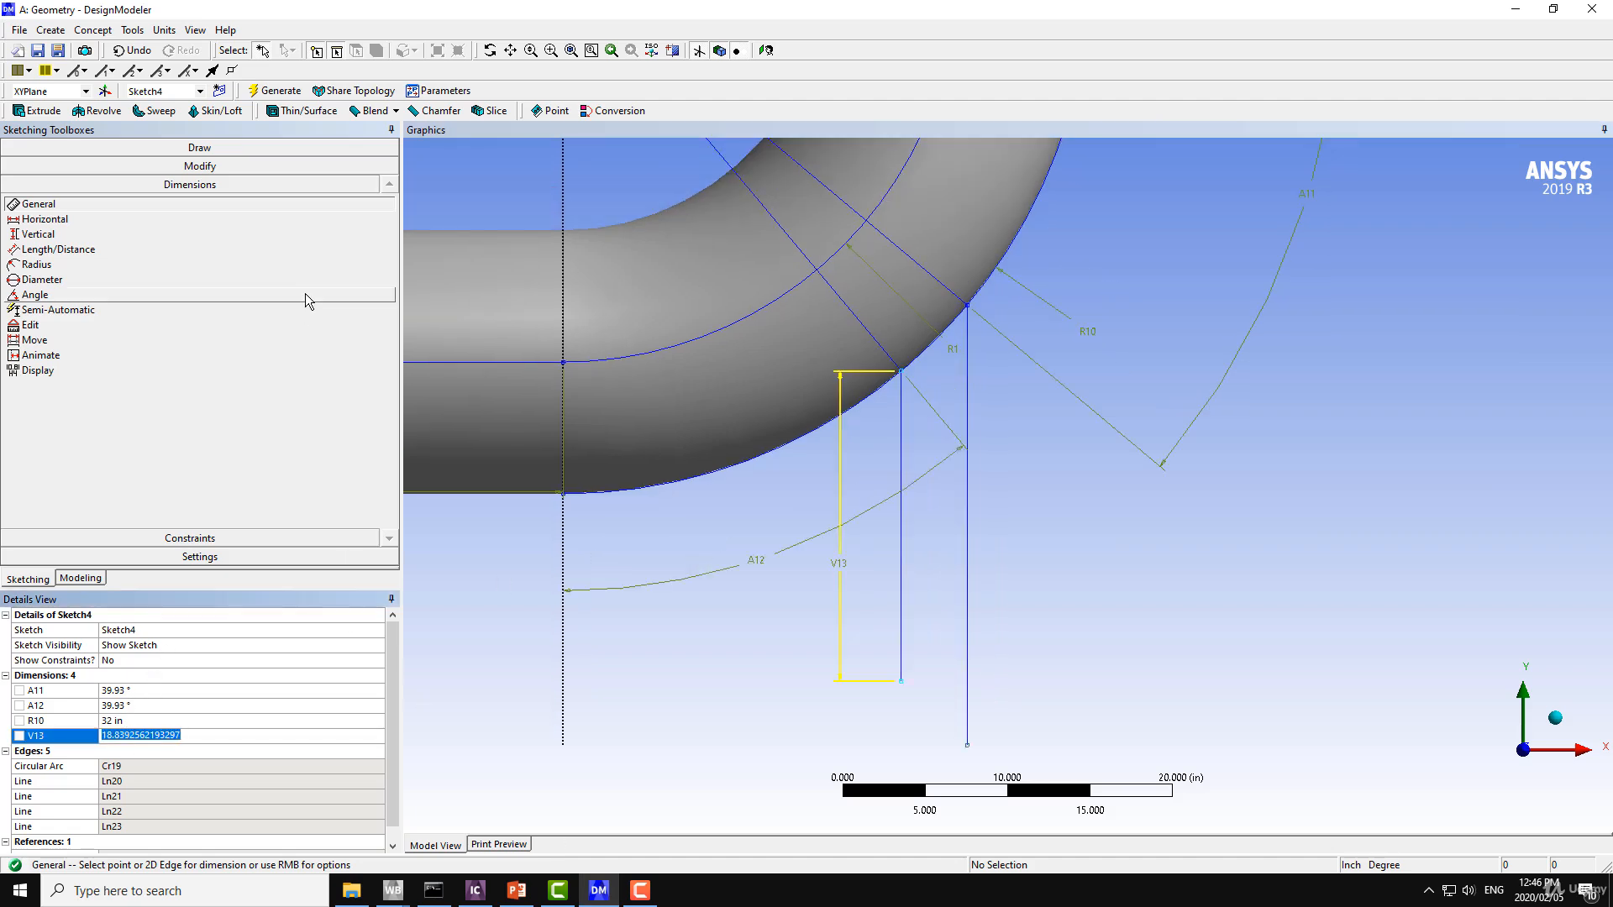
pyautogui.write('12')
pyautogui.press('Return')
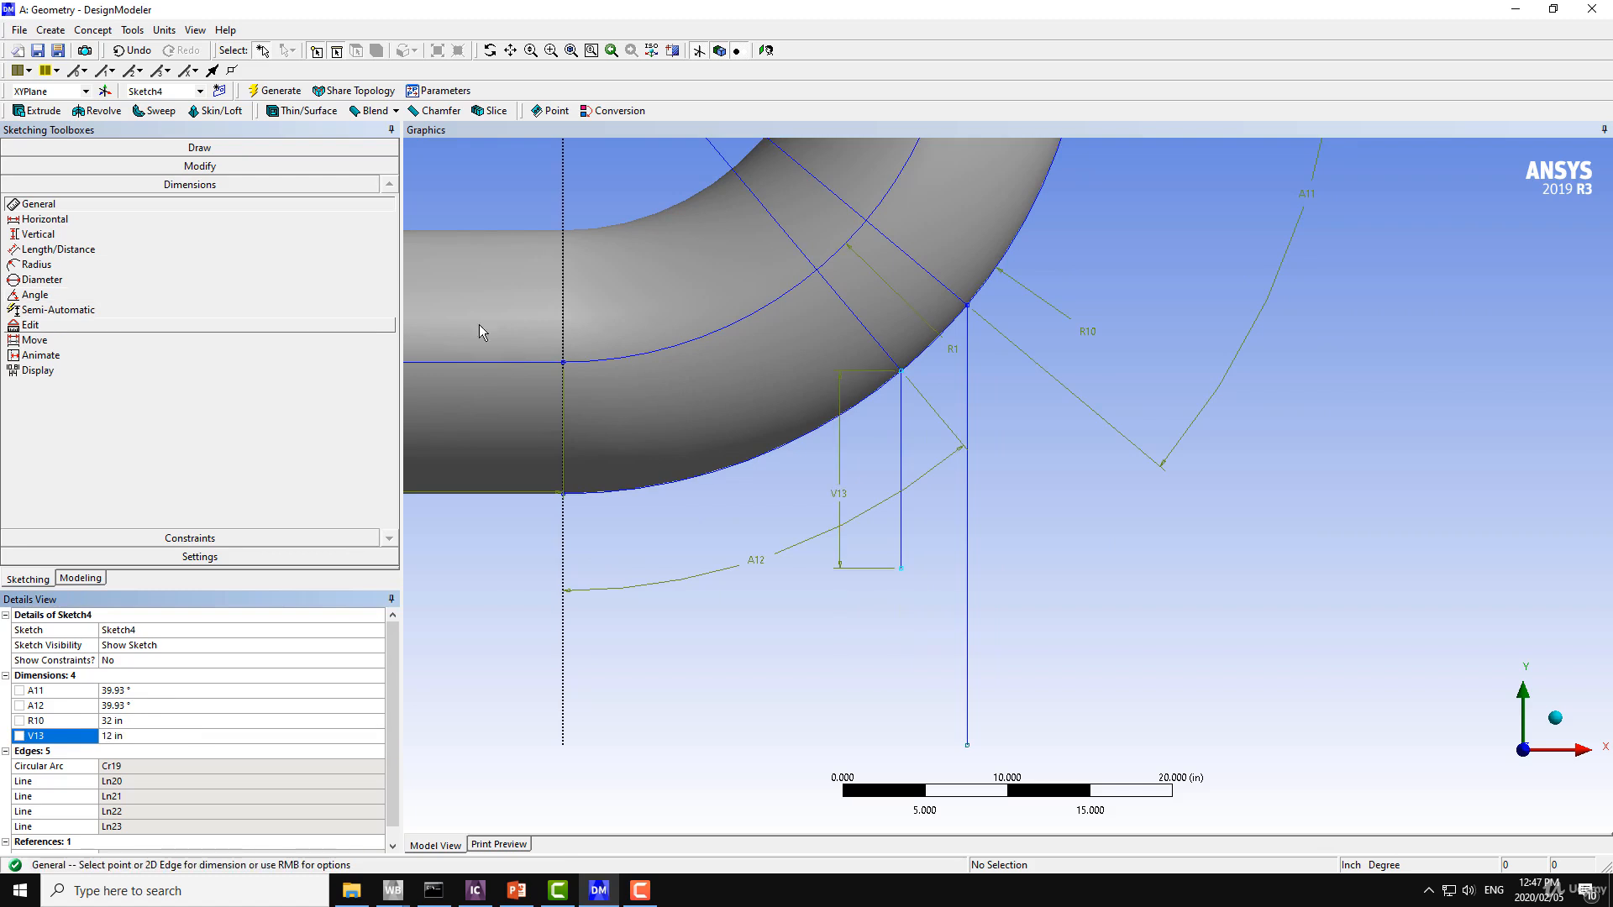
# Draw a horizontal line about 9 in long from the lower end of the 12 in line across the longer vertical line.
pyautogui.keyDown('ctrl'); pyautogui.moveTo(1204, 293); pyautogui.dragTo(1200, 316, button='middle'); pyautogui.keyUp('ctrl')
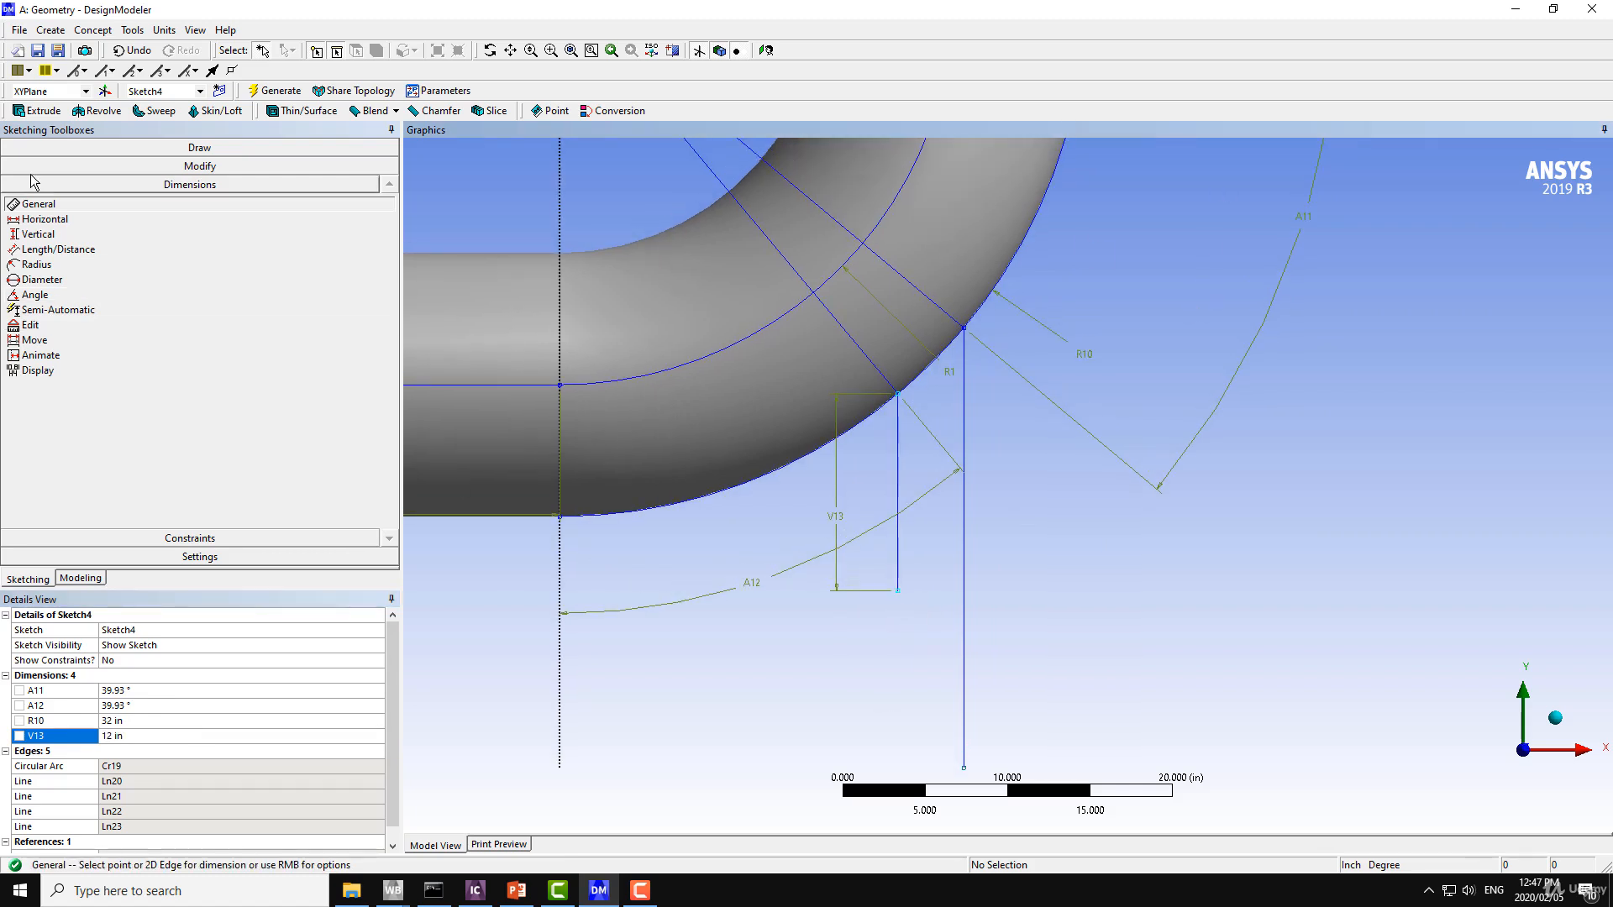
pyautogui.click(99, 148)
pyautogui.click(32, 169)
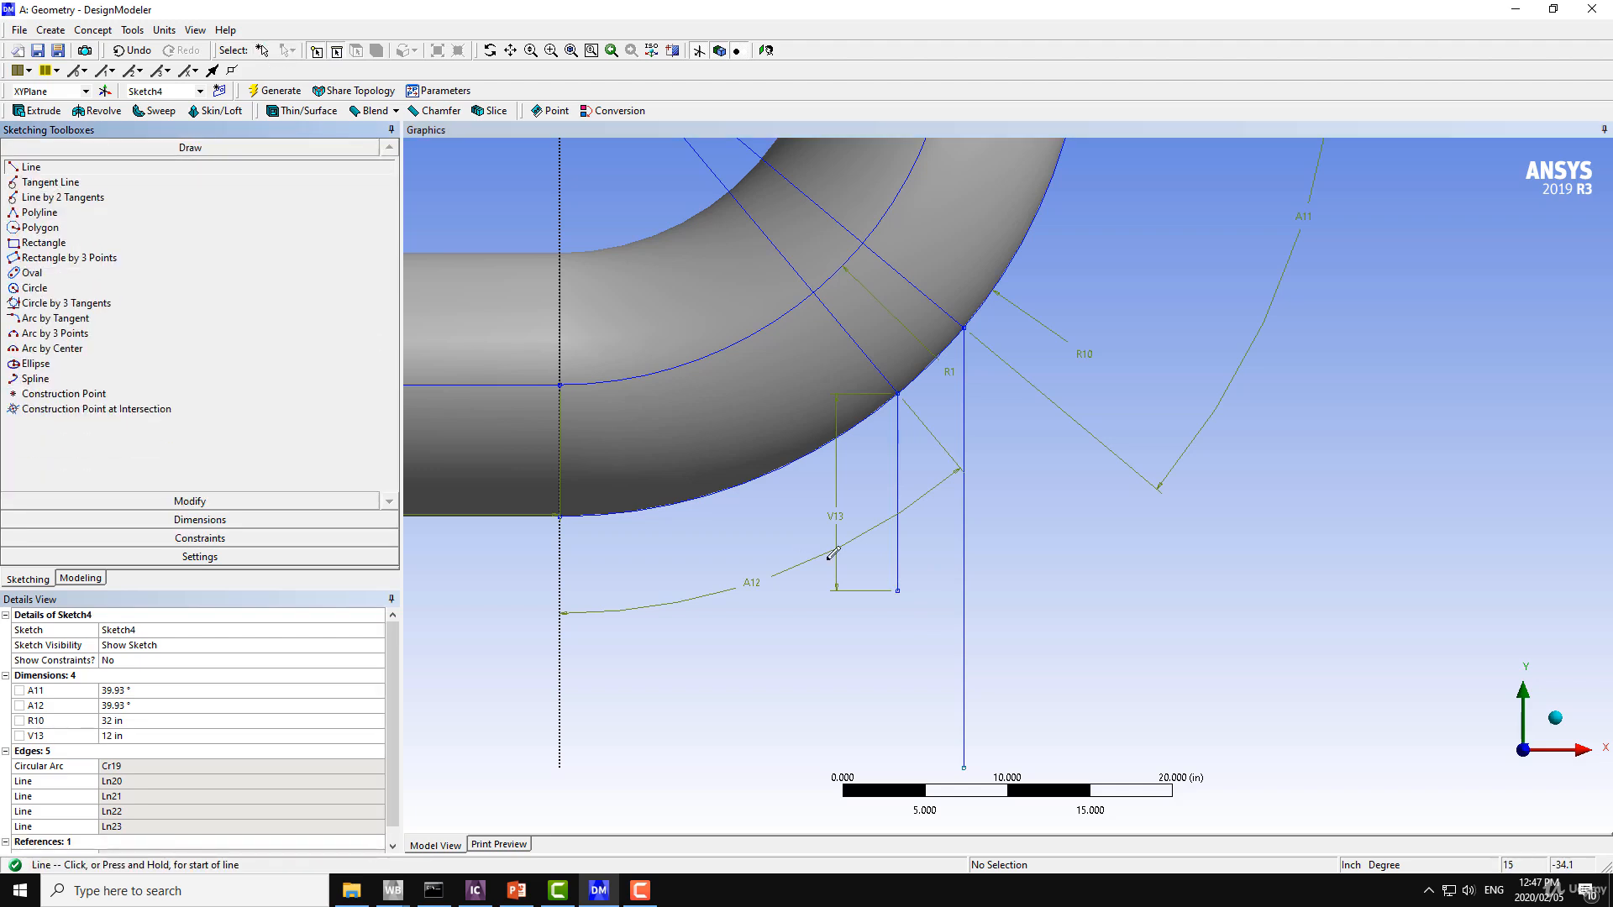
pyautogui.click(897, 589)
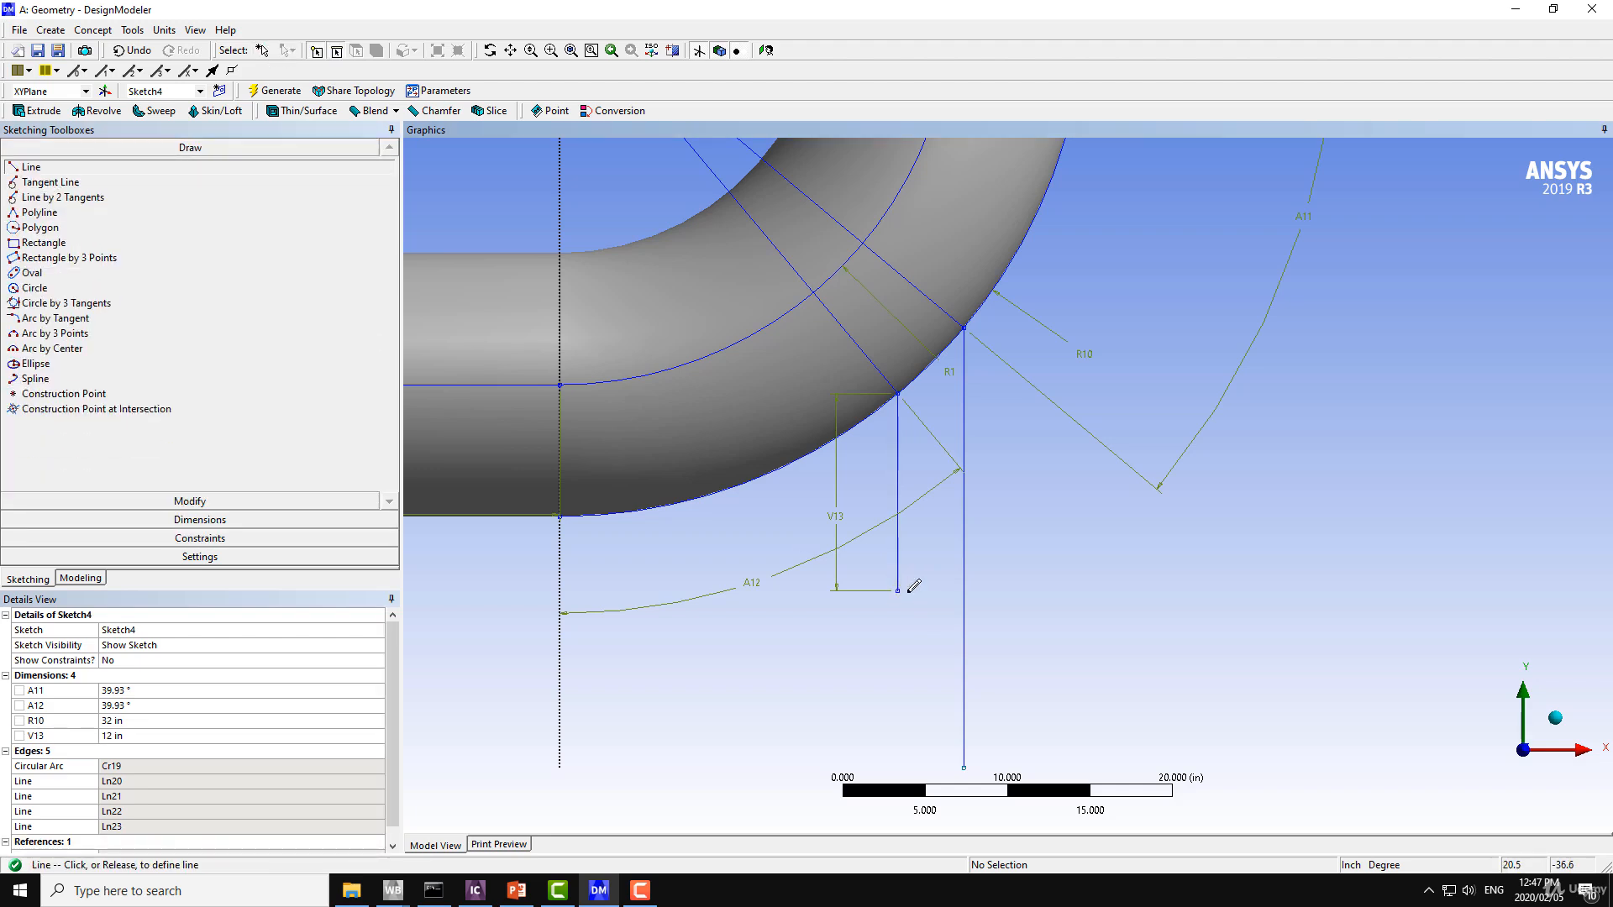
pyautogui.click(1050, 578)
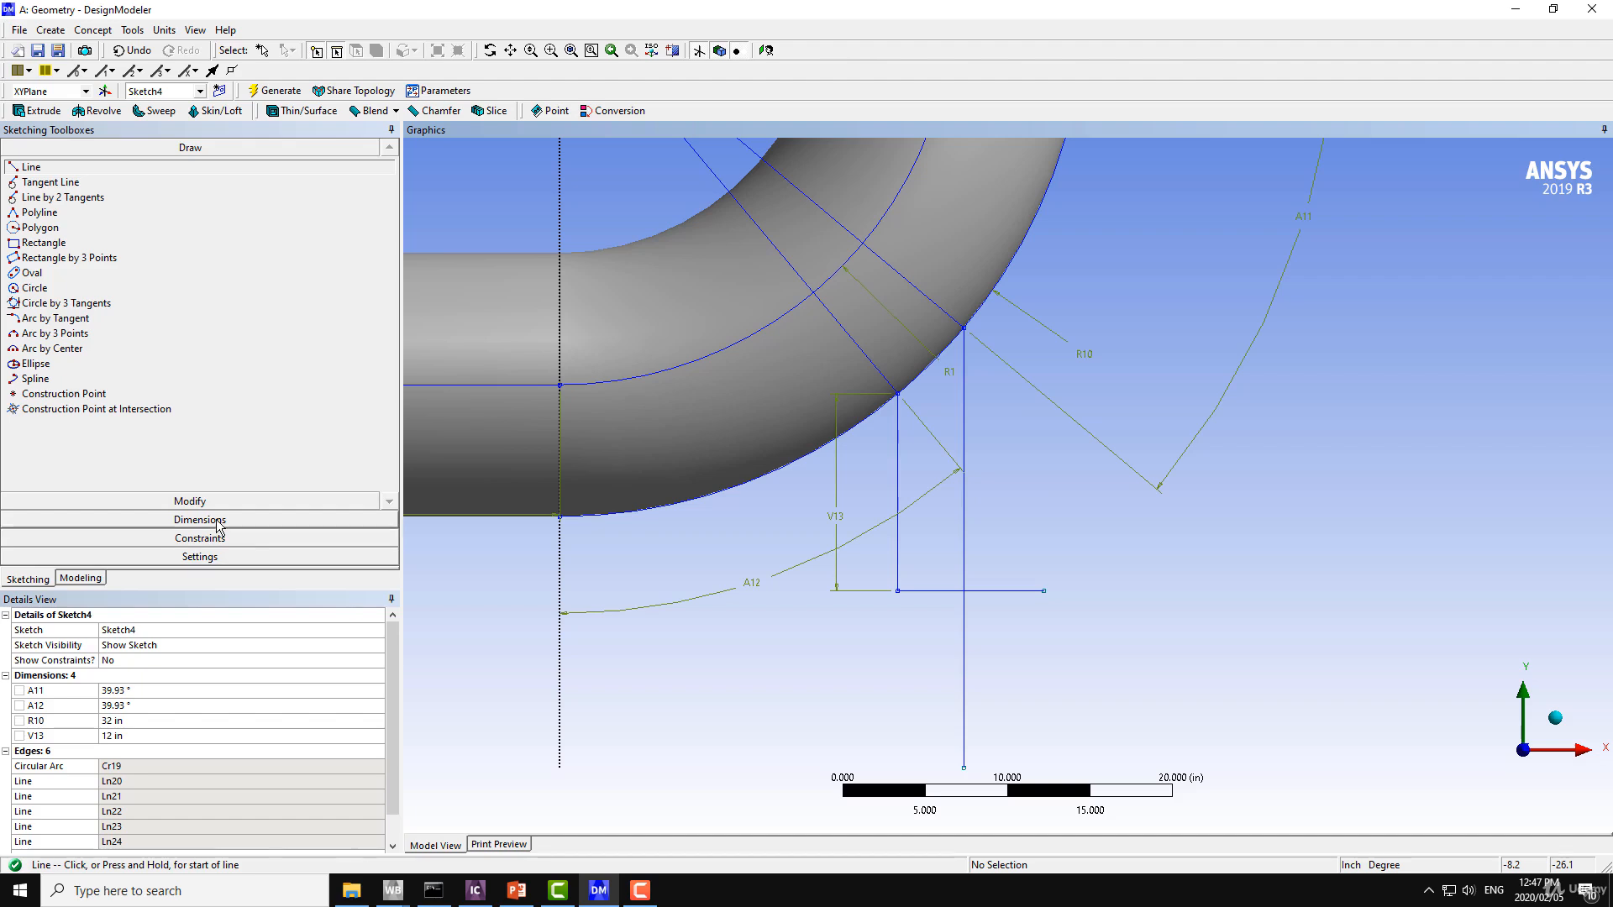
# Trim the overhanging ends of the horizontal line and the longer vertical line so they meet at a corner.
pyautogui.keyDown('ctrl'); pyautogui.moveTo(626, 480); pyautogui.dragTo(651, 559, button='middle'); pyautogui.keyUp('ctrl')
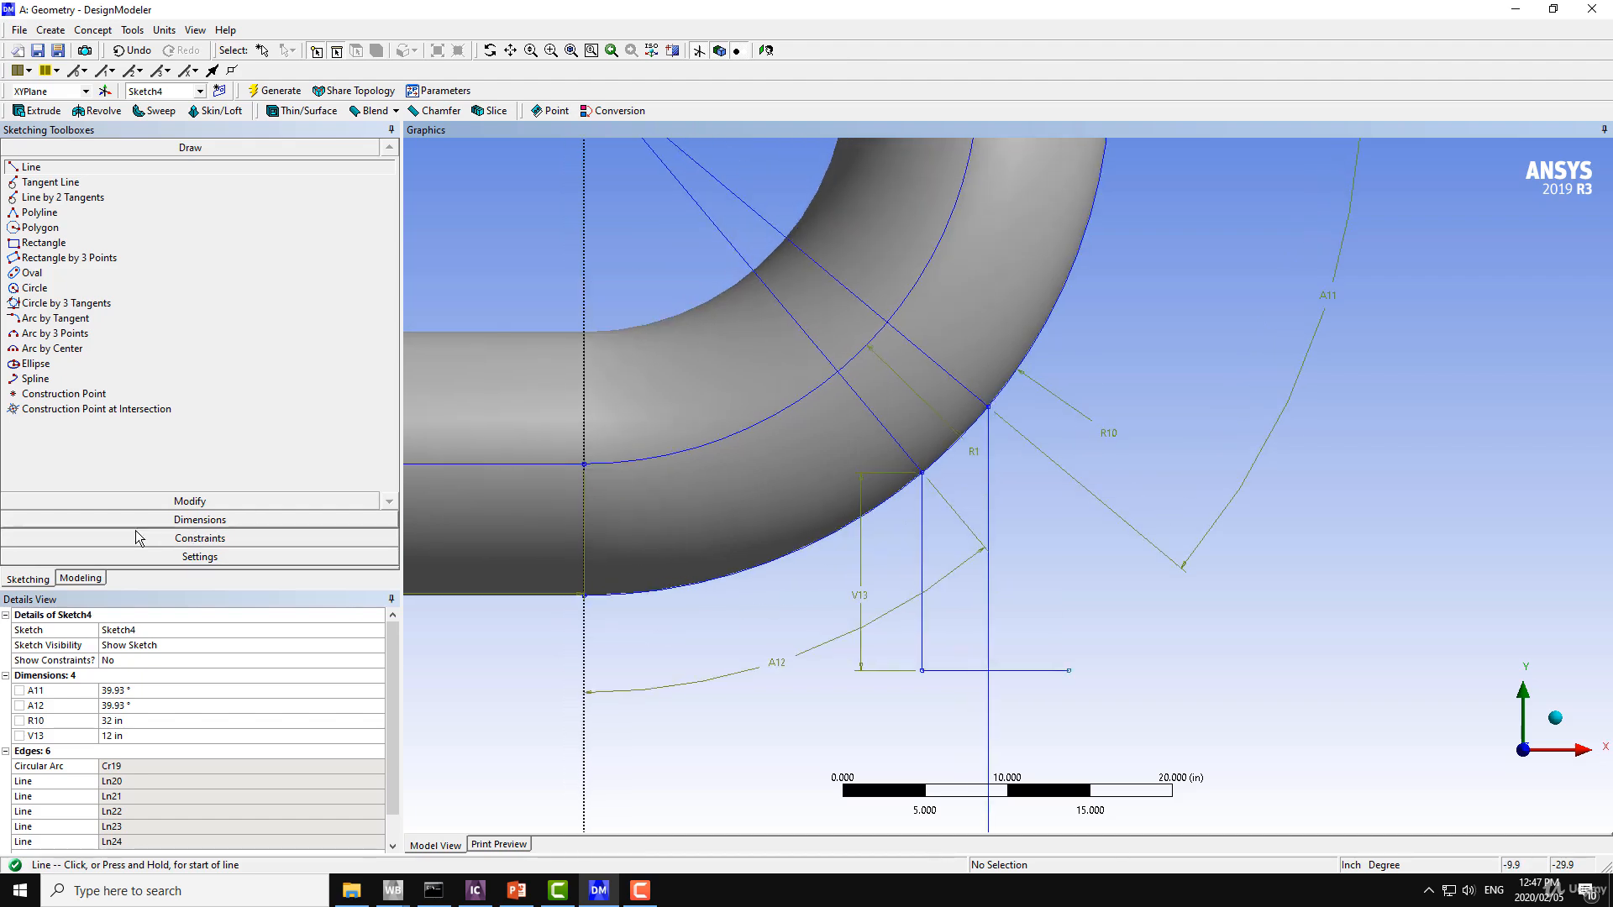
pyautogui.click(179, 501)
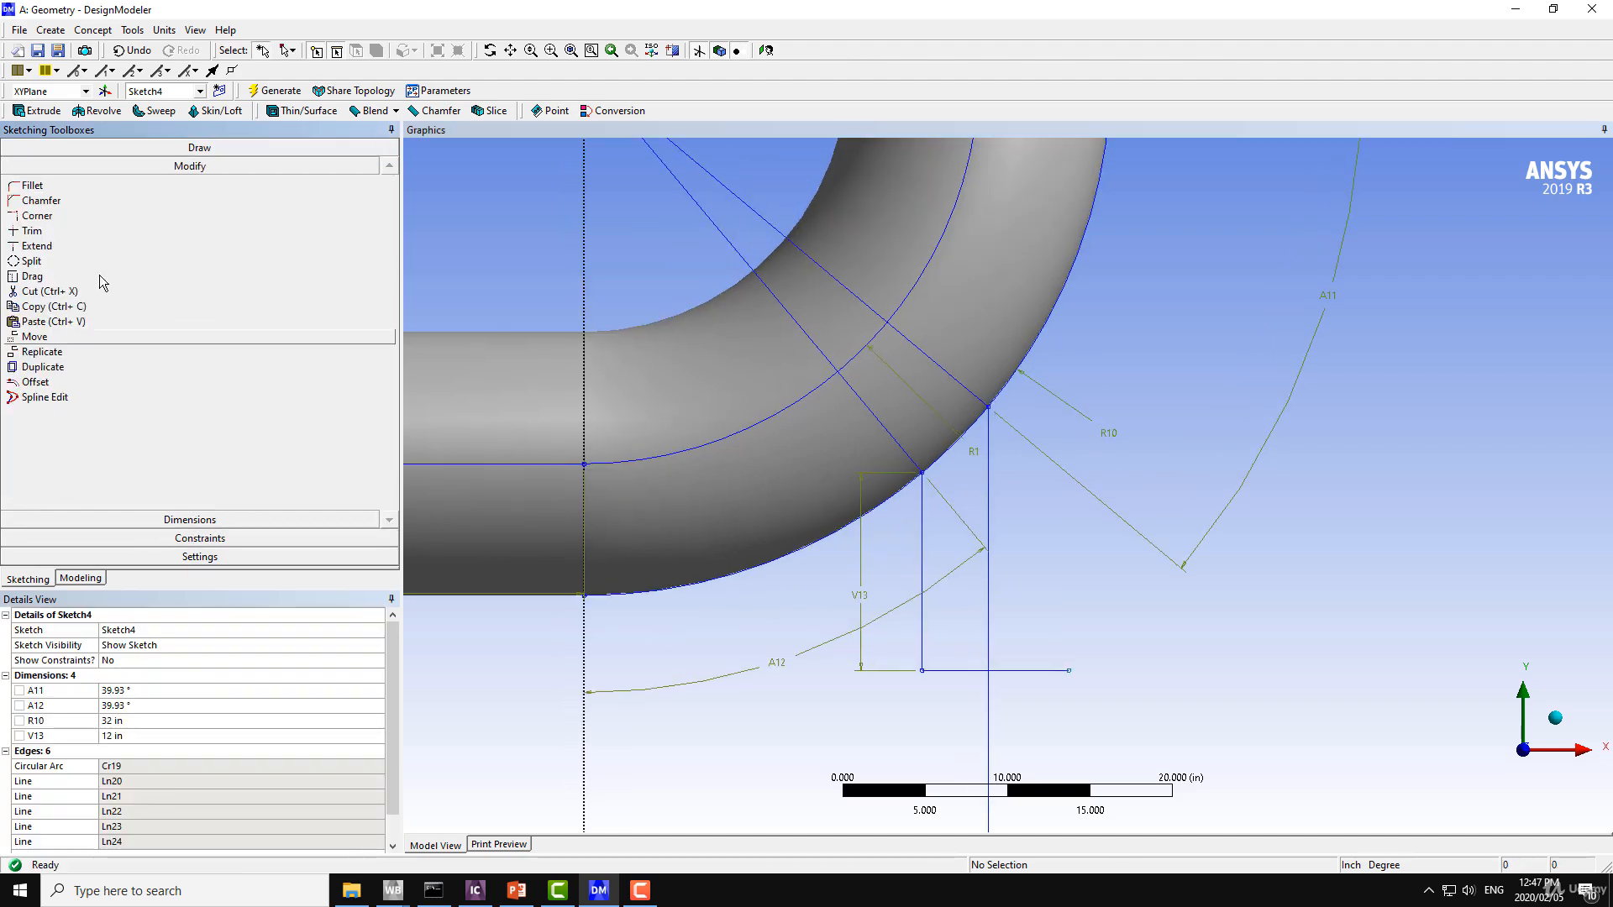
pyautogui.click(32, 230)
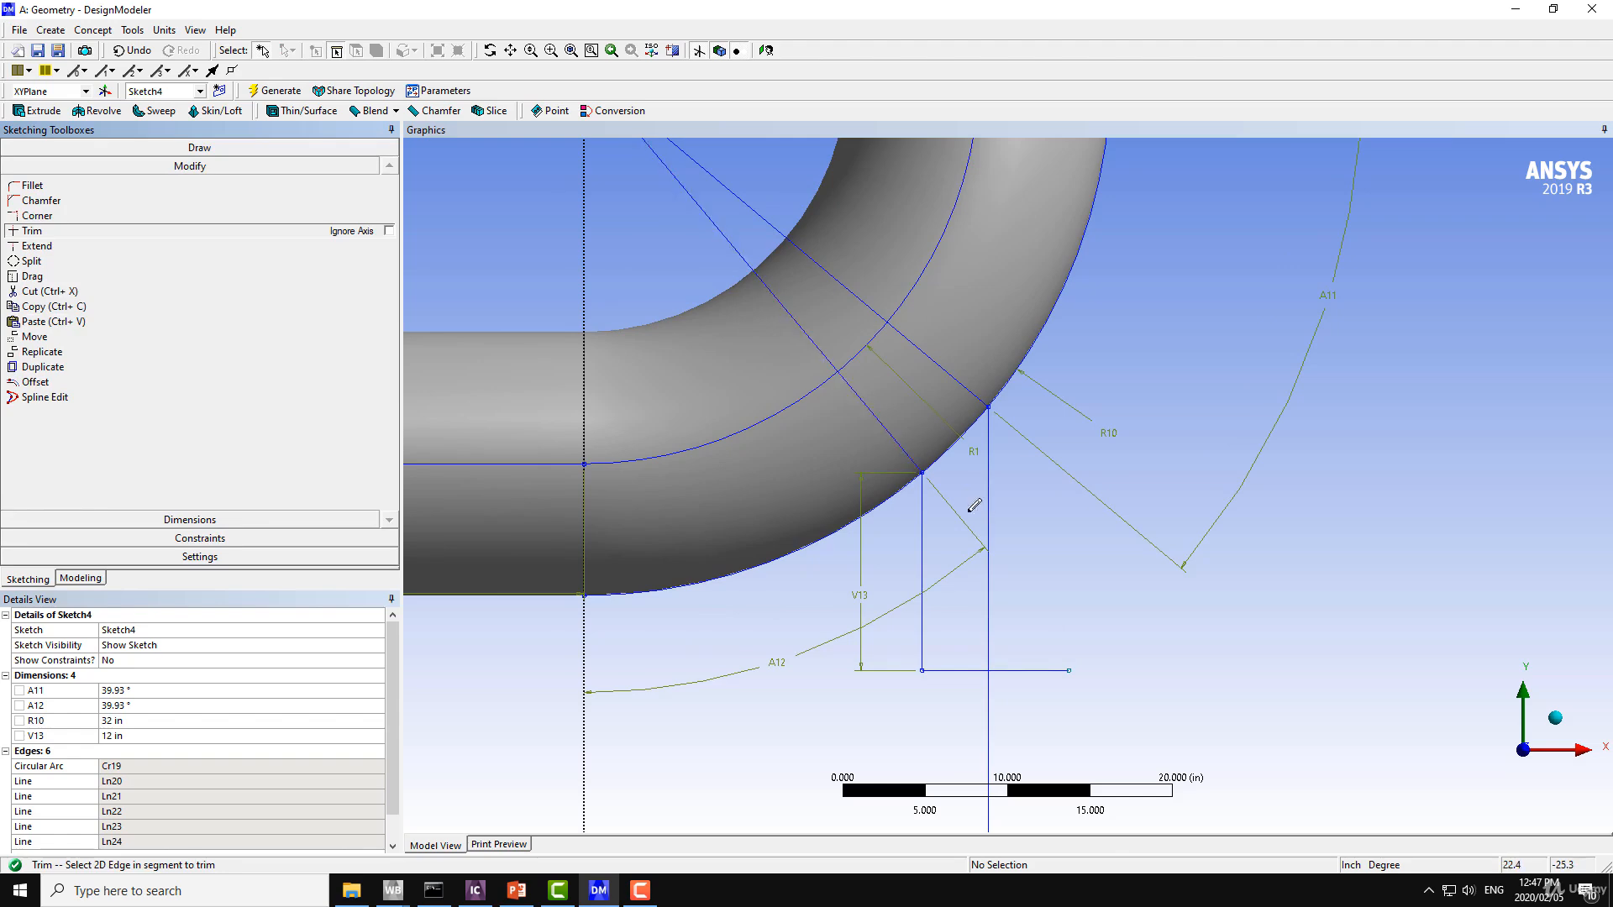
pyautogui.click(1013, 671)
pyautogui.click(989, 685)
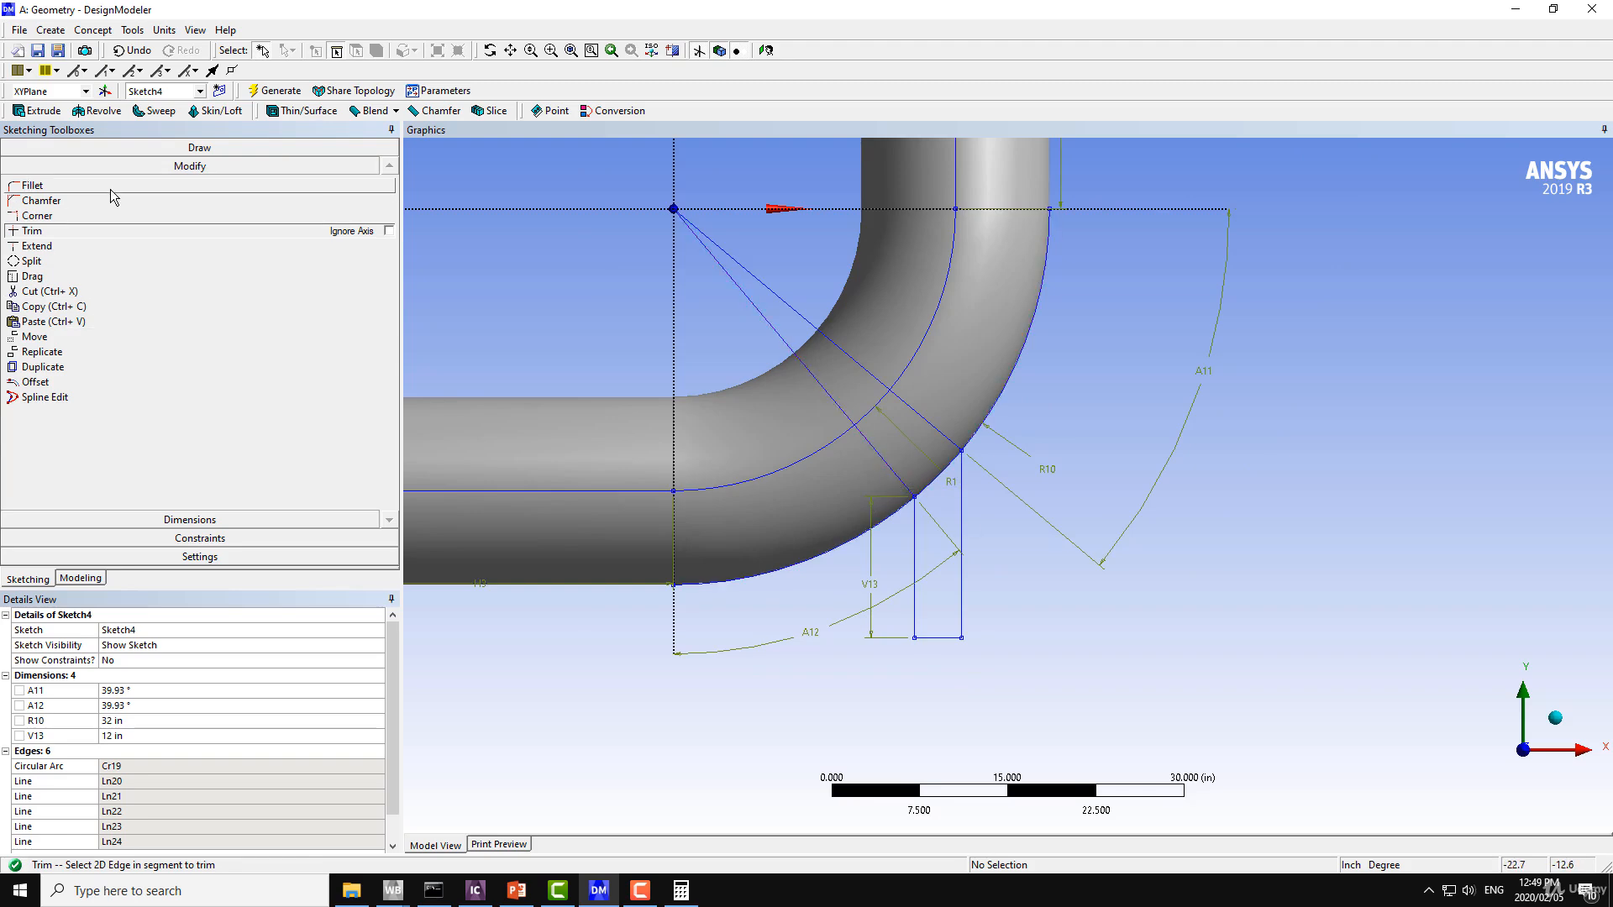
# Draw a third radial line from the origin to the outer arc, between the two existing radial lines.
pyautogui.click(163, 148)
pyautogui.click(32, 167)
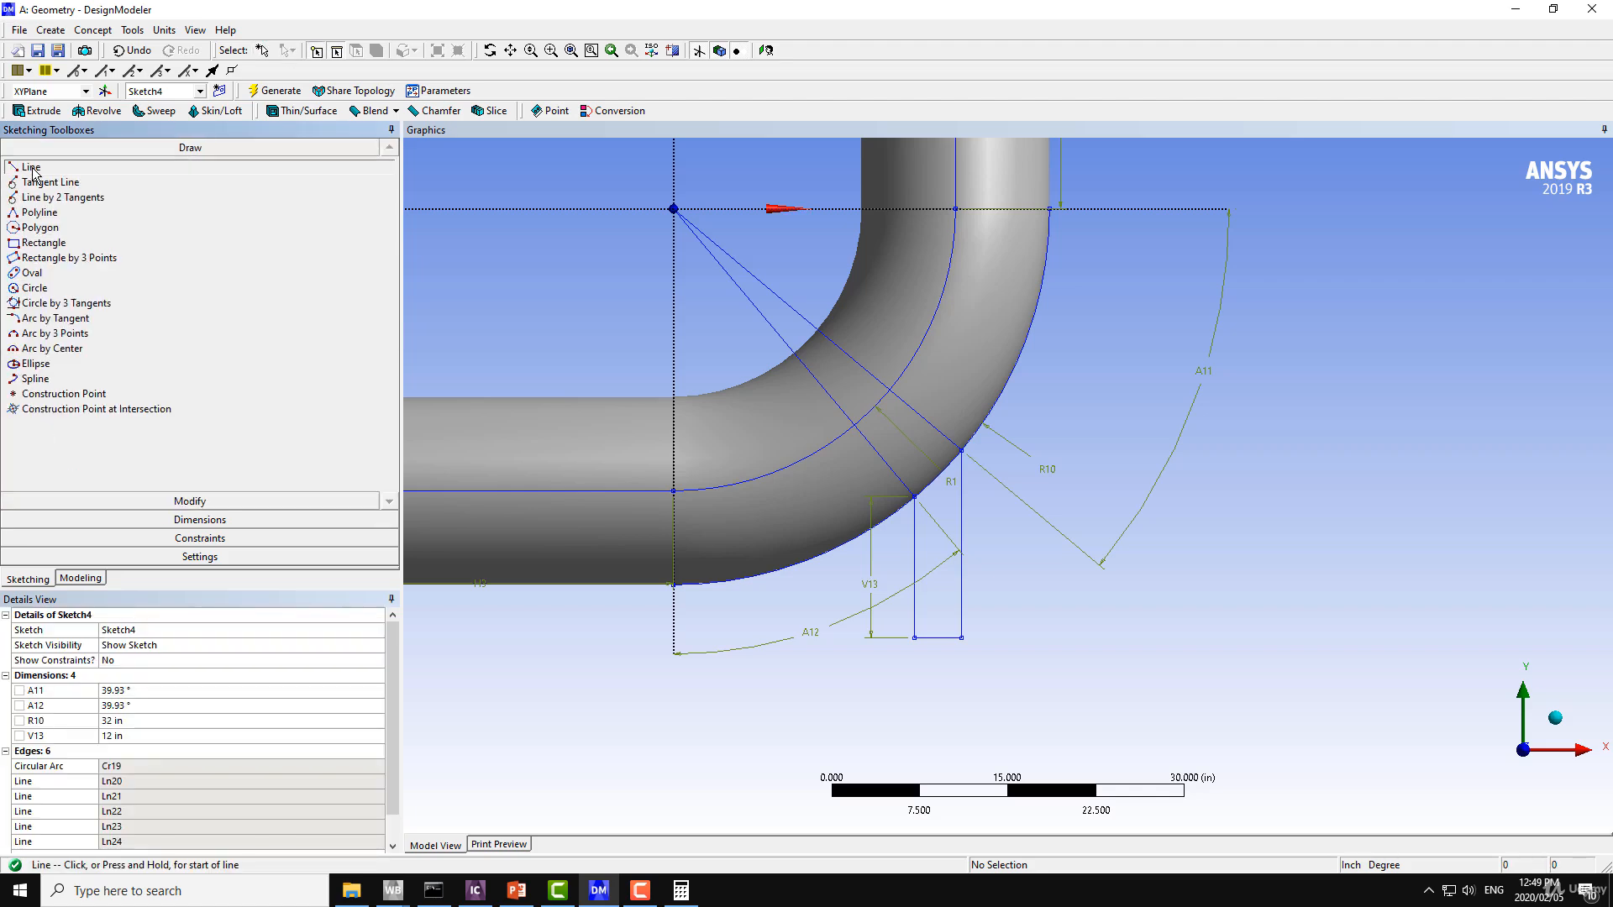
pyautogui.click(674, 207)
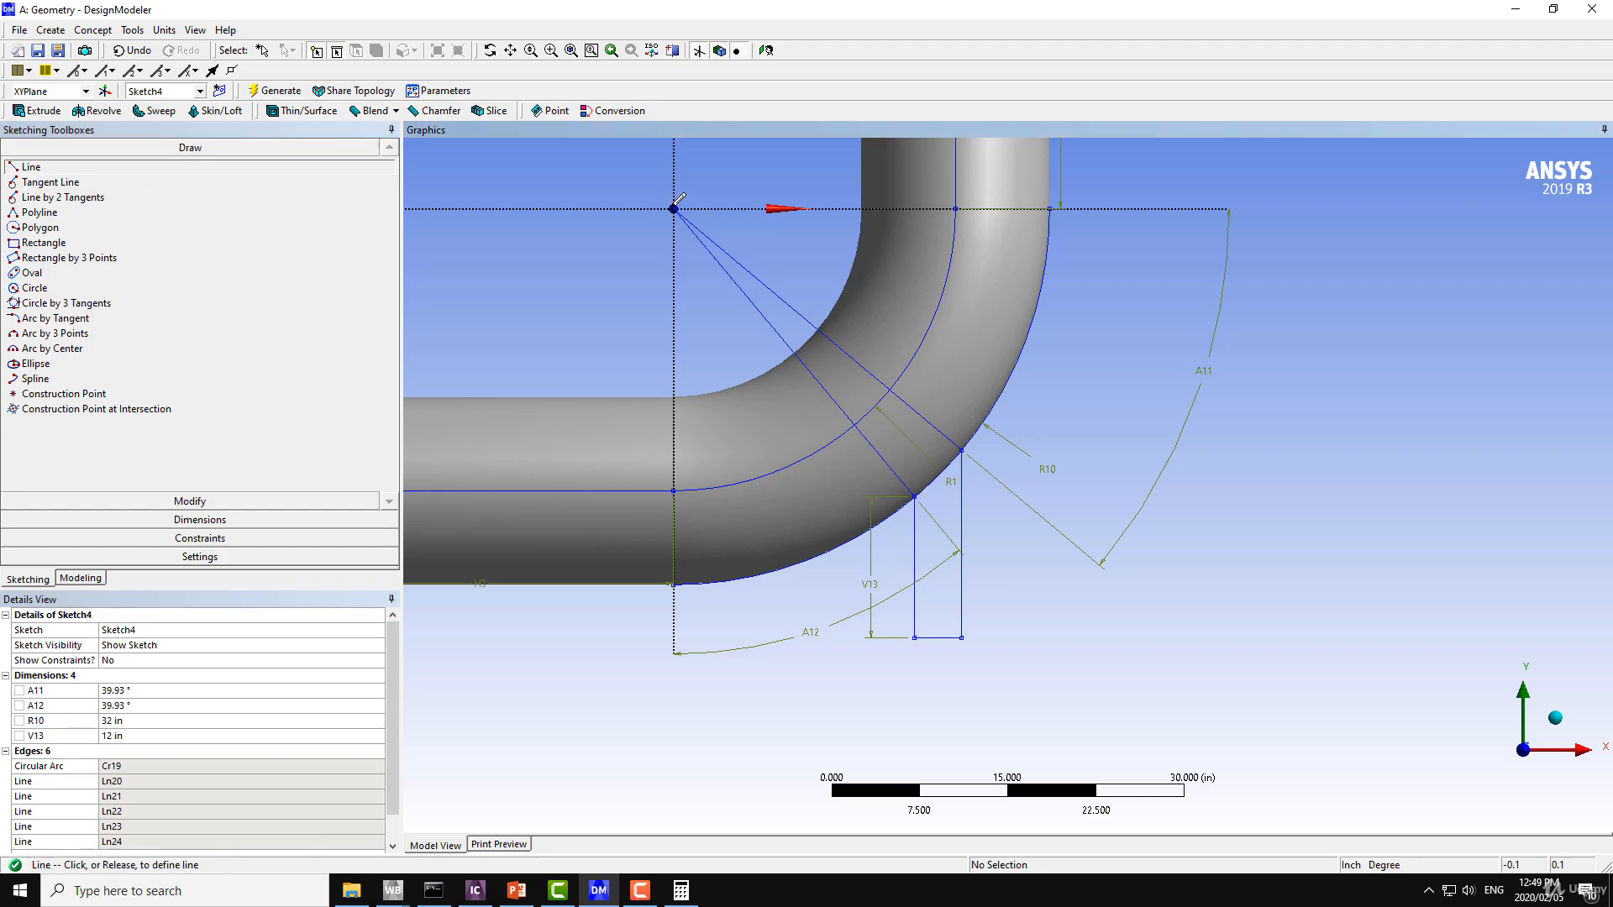
pyautogui.click(938, 476)
# Add an angle dimension for the acute angle between the X axis and the middle radial line, placing it outside the existing angle dimension.
pyautogui.click(194, 517)
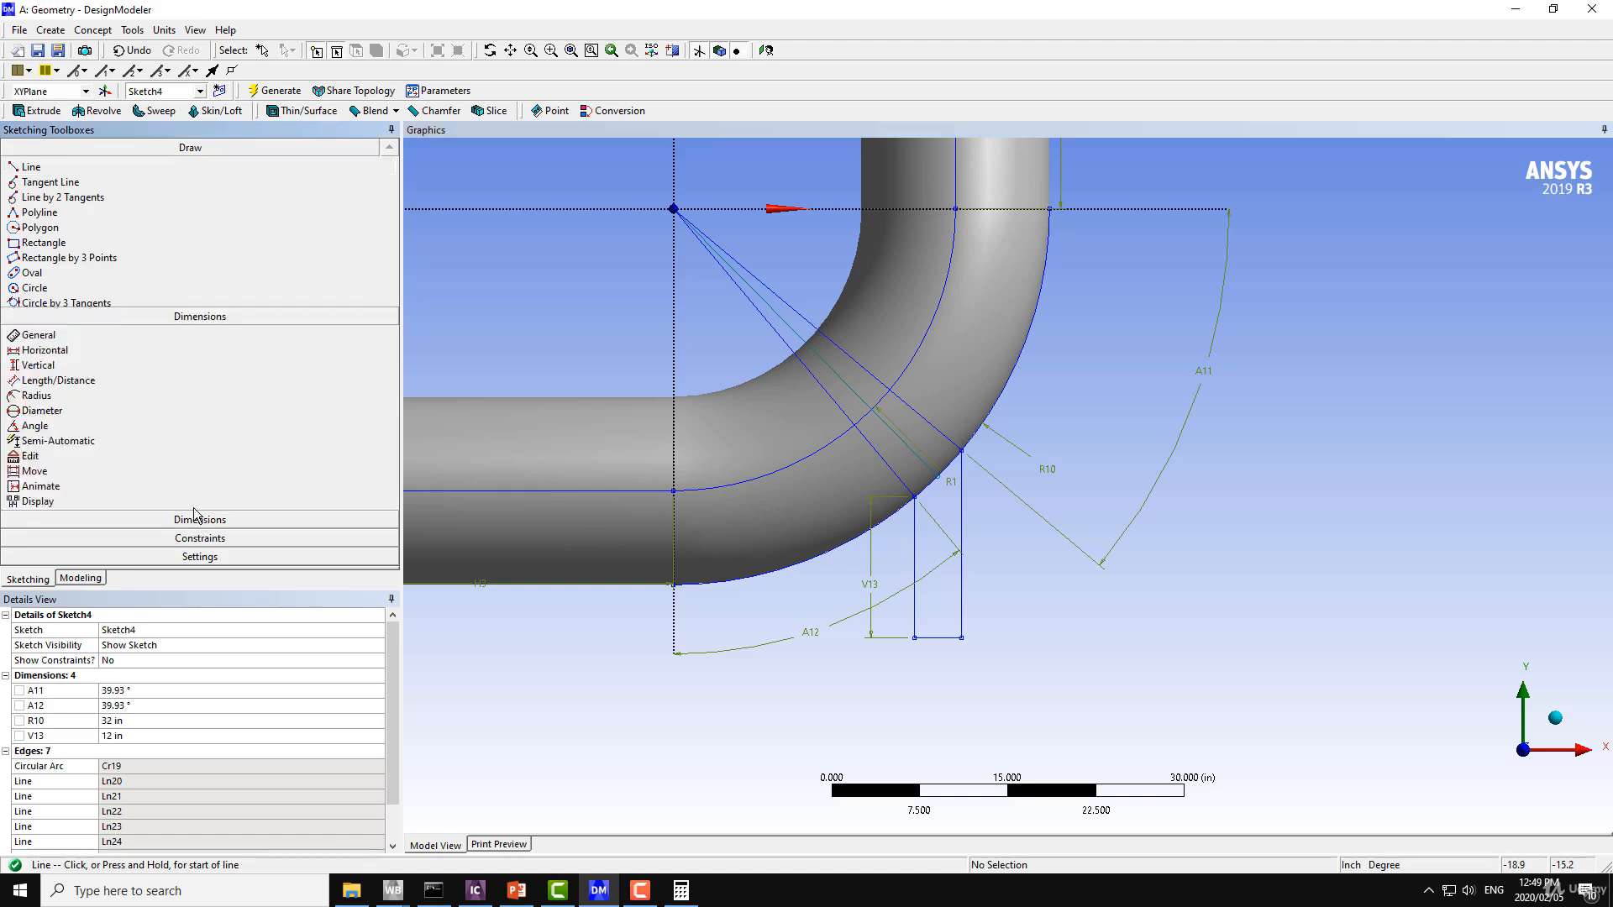
pyautogui.click(37, 295)
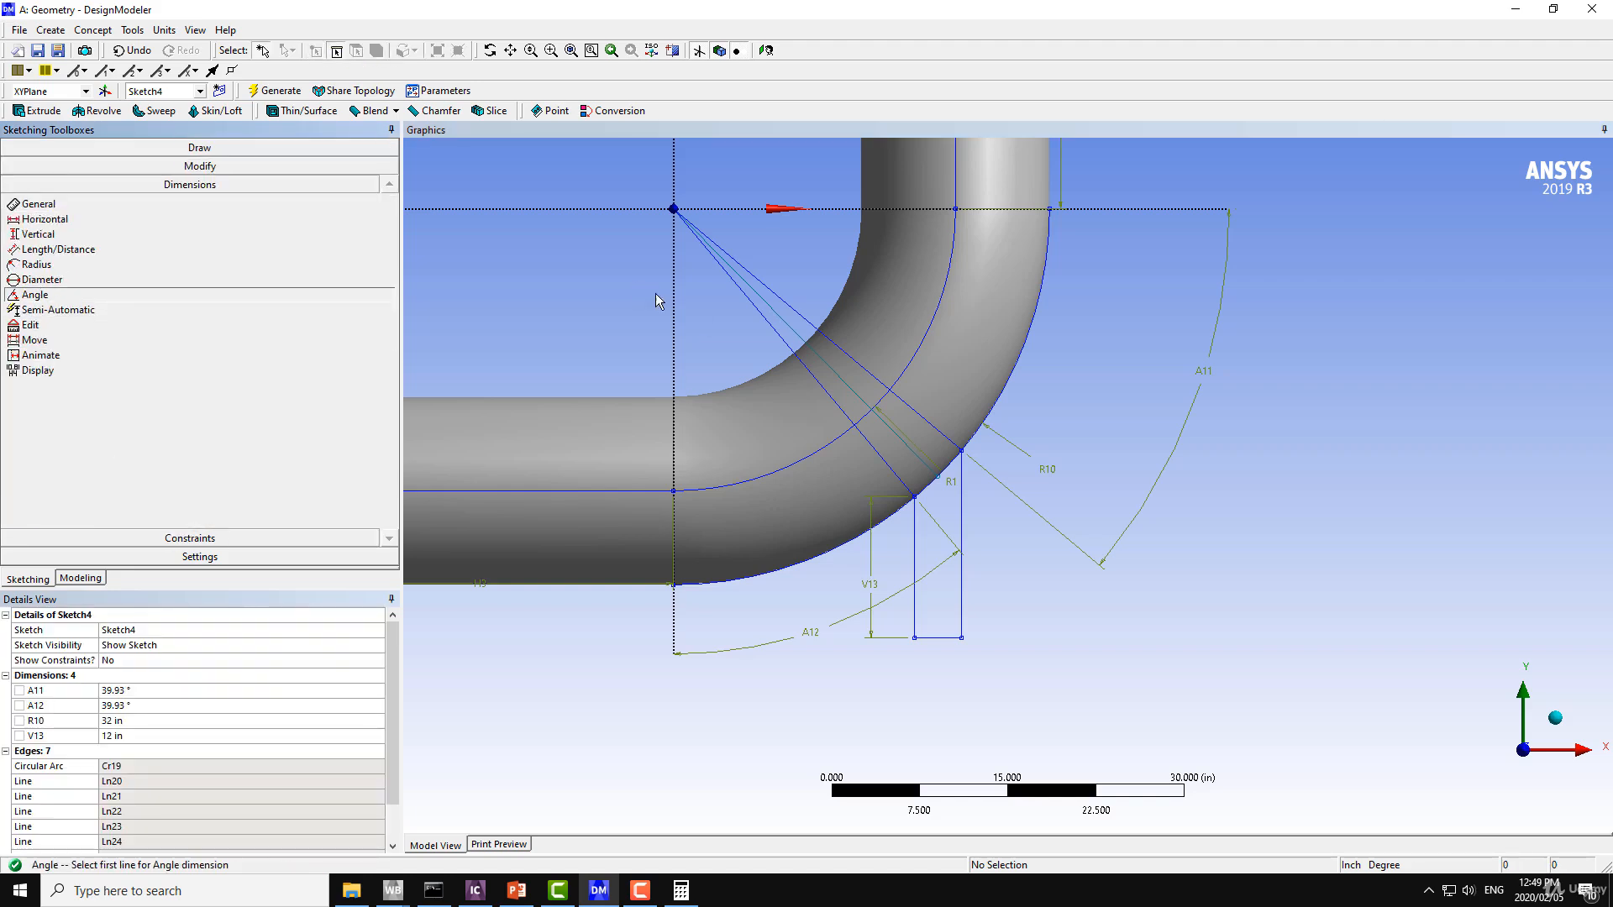
pyautogui.click(844, 210)
pyautogui.click(797, 334)
pyautogui.rightClick(813, 263)
pyautogui.click(836, 295)
pyautogui.rightClick(1046, 315)
pyautogui.click(1096, 347)
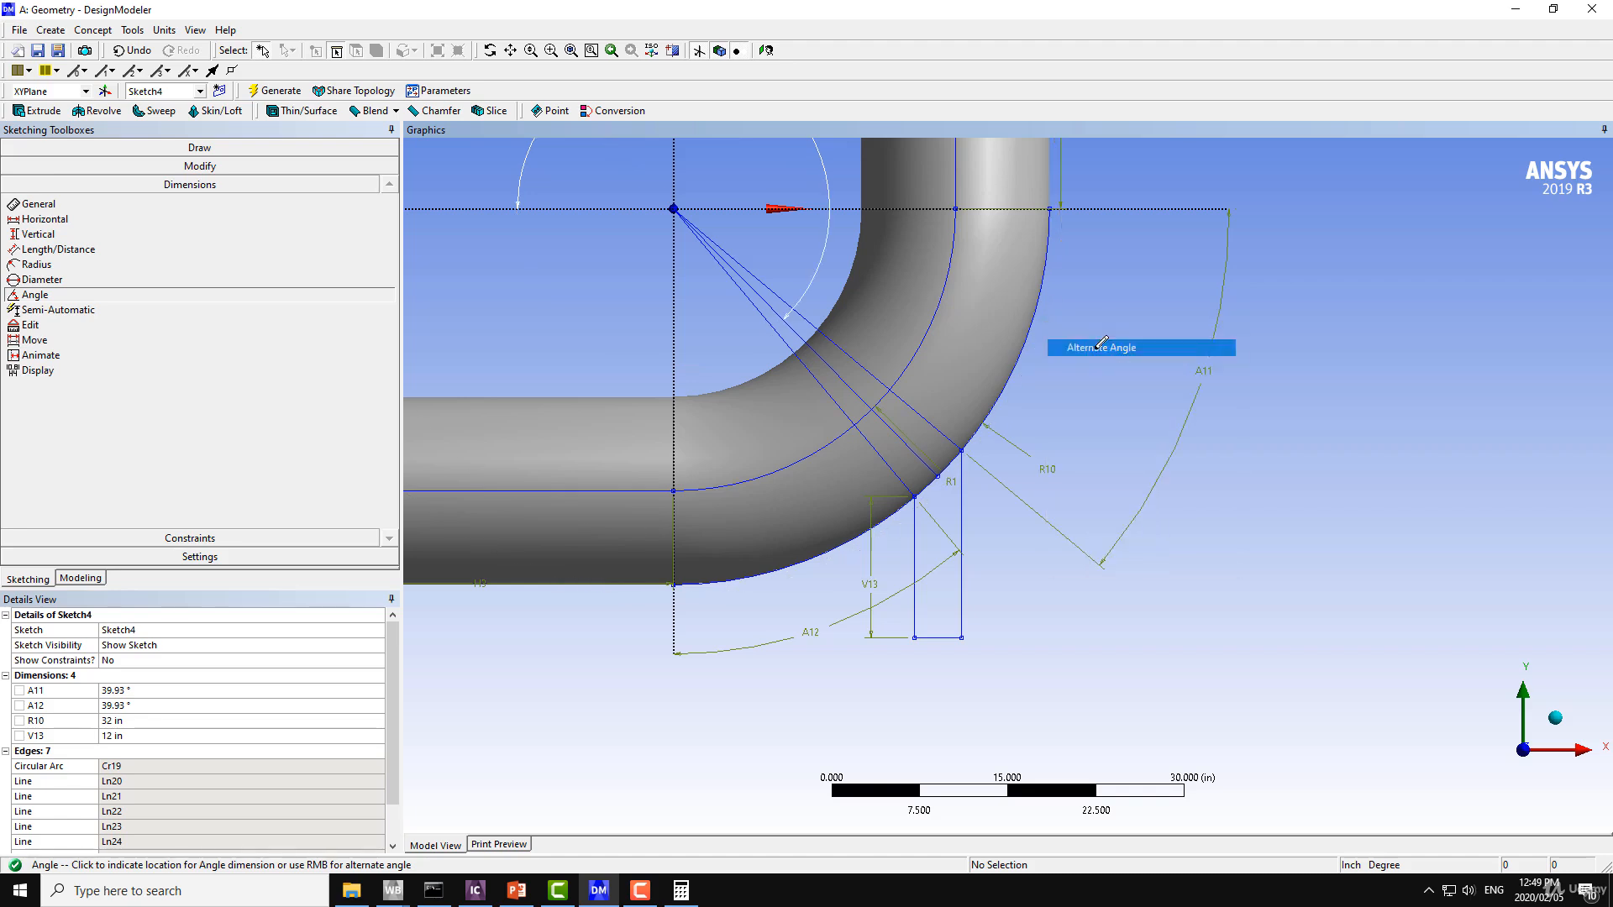
pyautogui.rightClick(1084, 361)
pyautogui.click(1117, 393)
pyautogui.click(1117, 392)
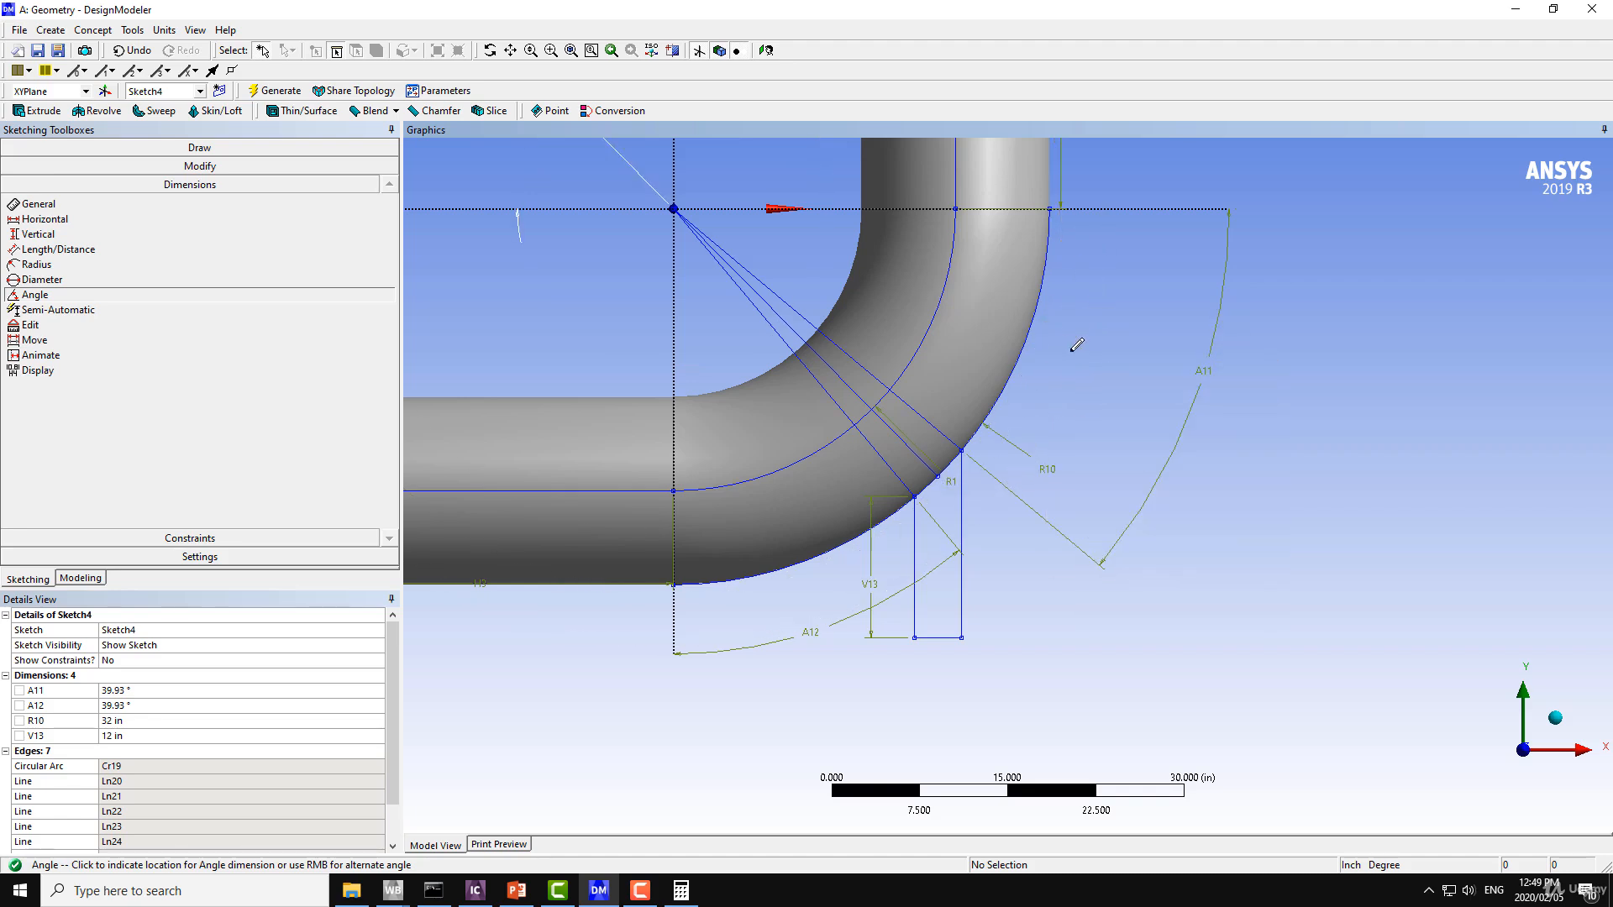
pyautogui.click(1254, 428)
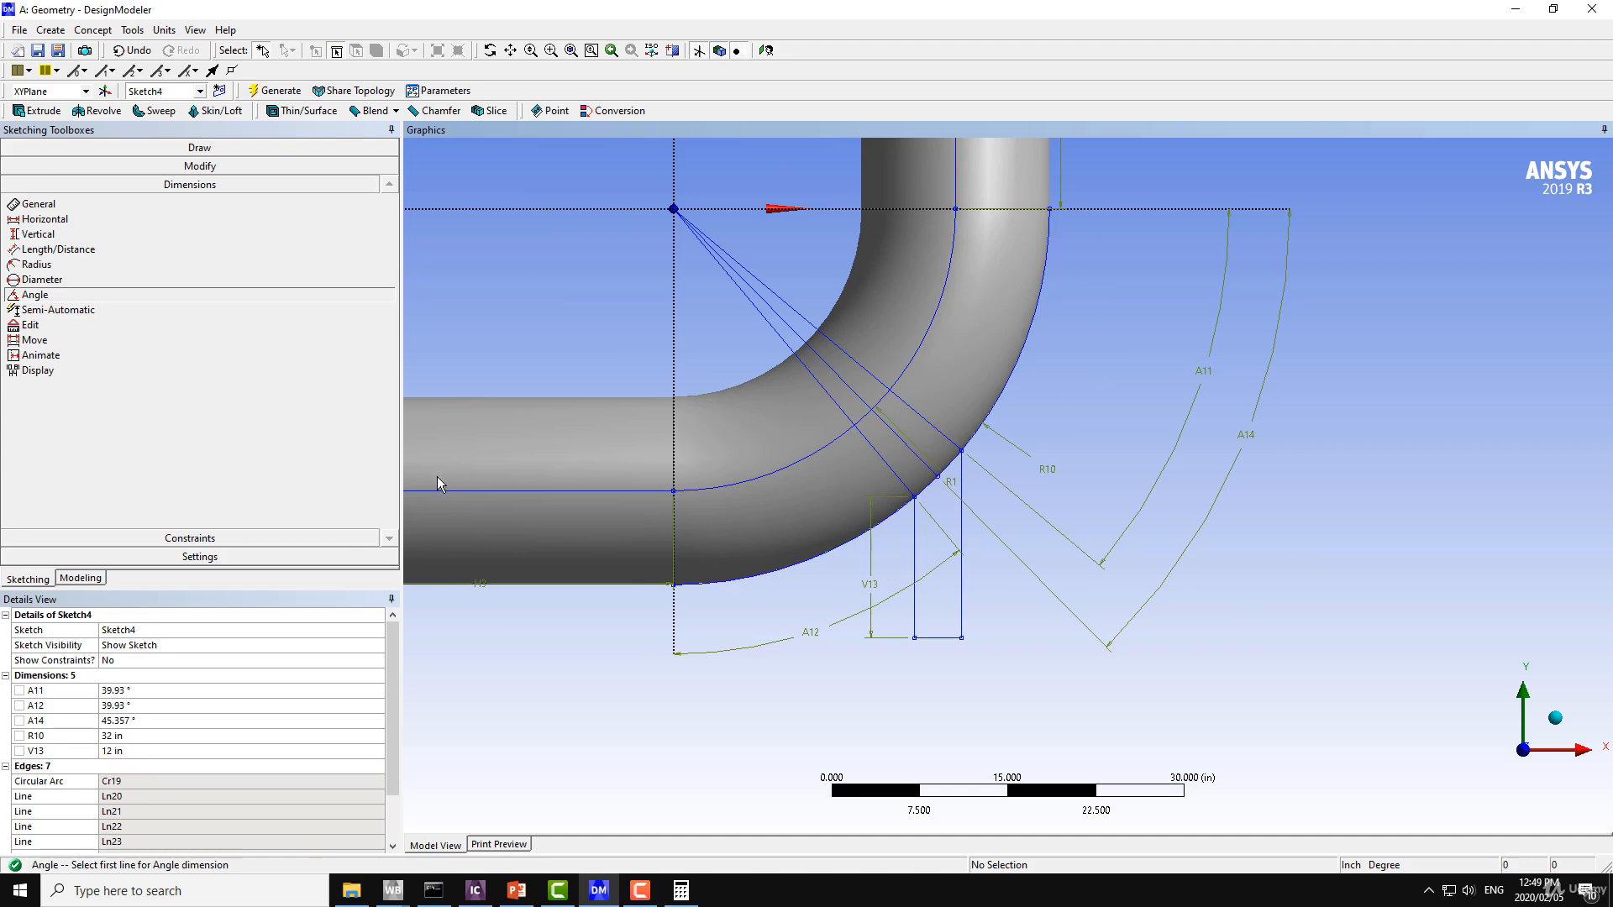
# Set the angle between the X axis and the middle radial line to 45°.
pyautogui.click(133, 721)
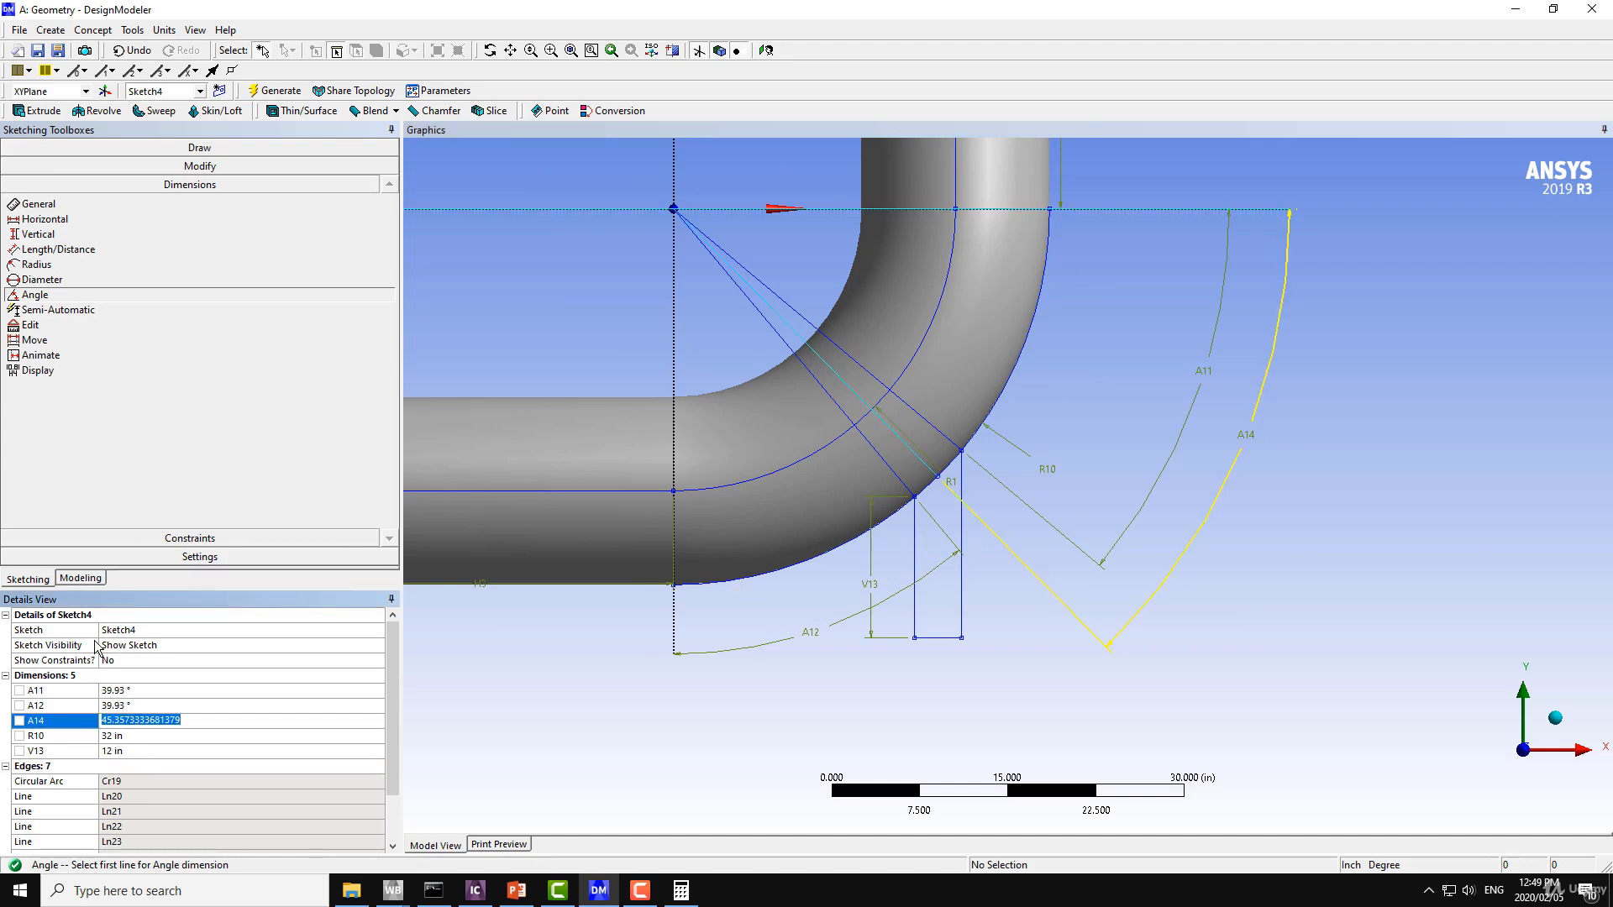
pyautogui.write('45')
pyautogui.press('Return')
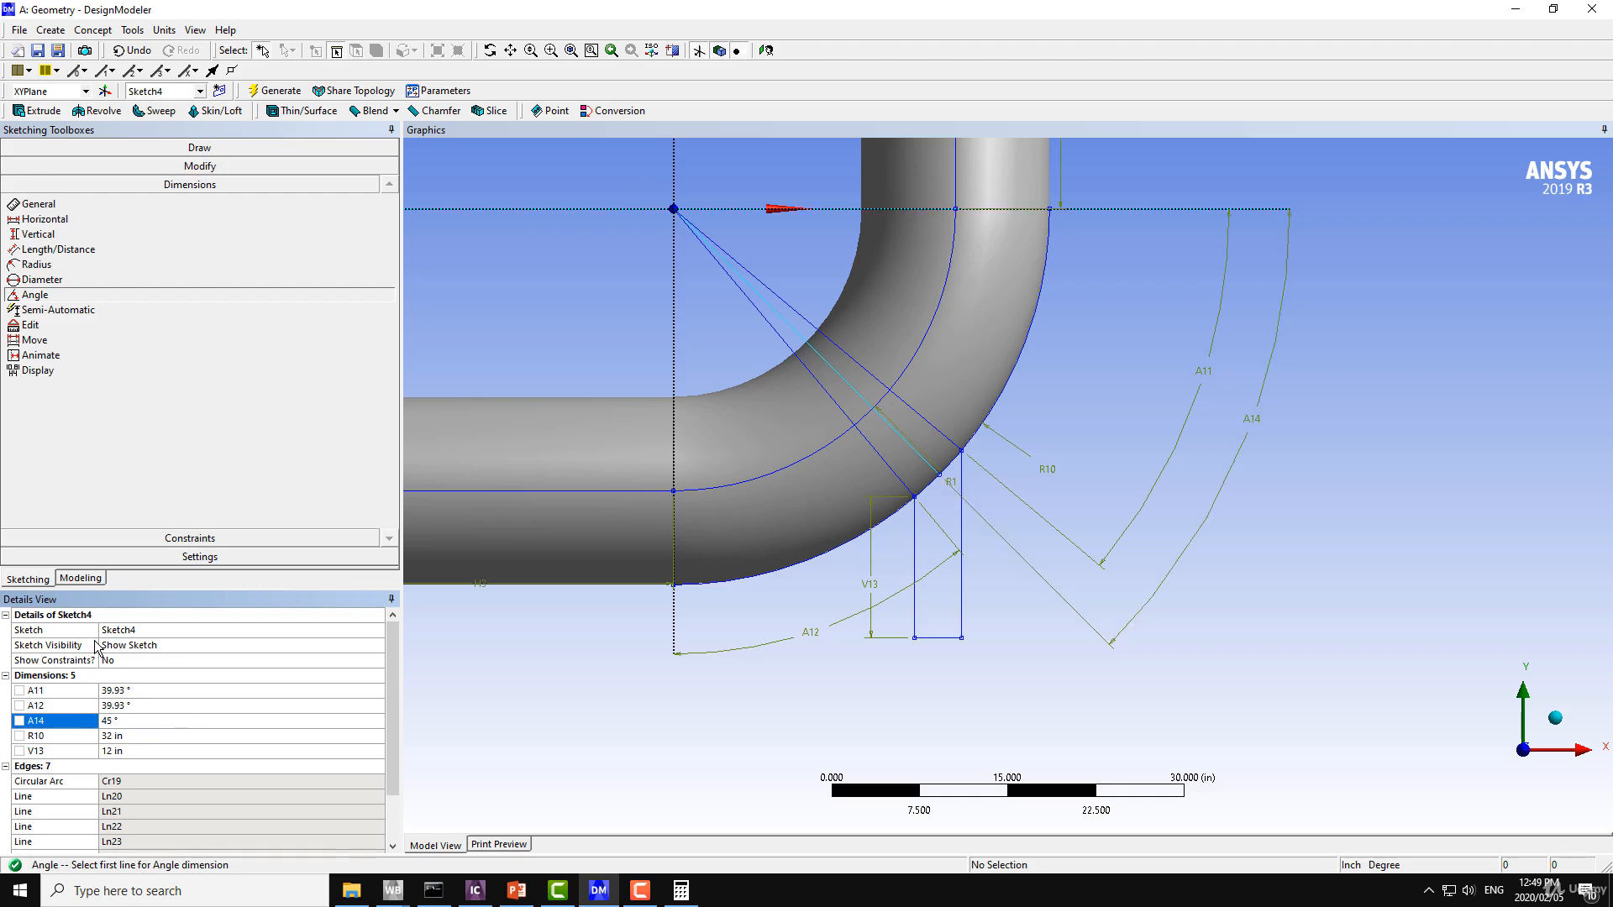
# Draw a vertical line about 14 in long from the outer end of the middle radial line down to the short horizontal line.
pyautogui.click(207, 149)
pyautogui.click(37, 169)
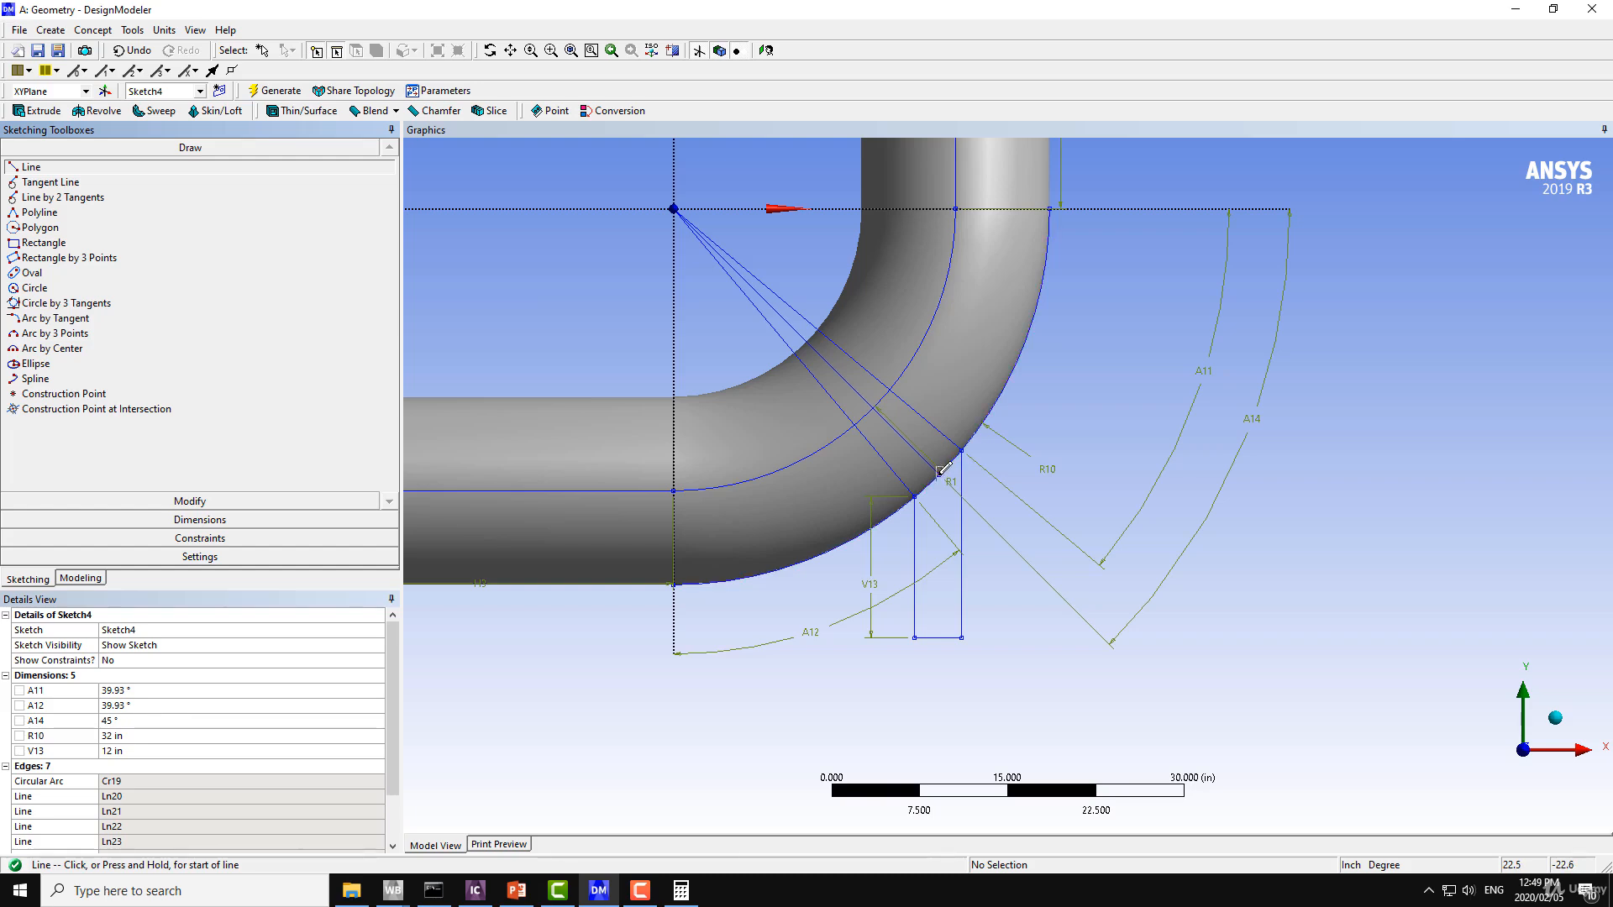
pyautogui.click(939, 473)
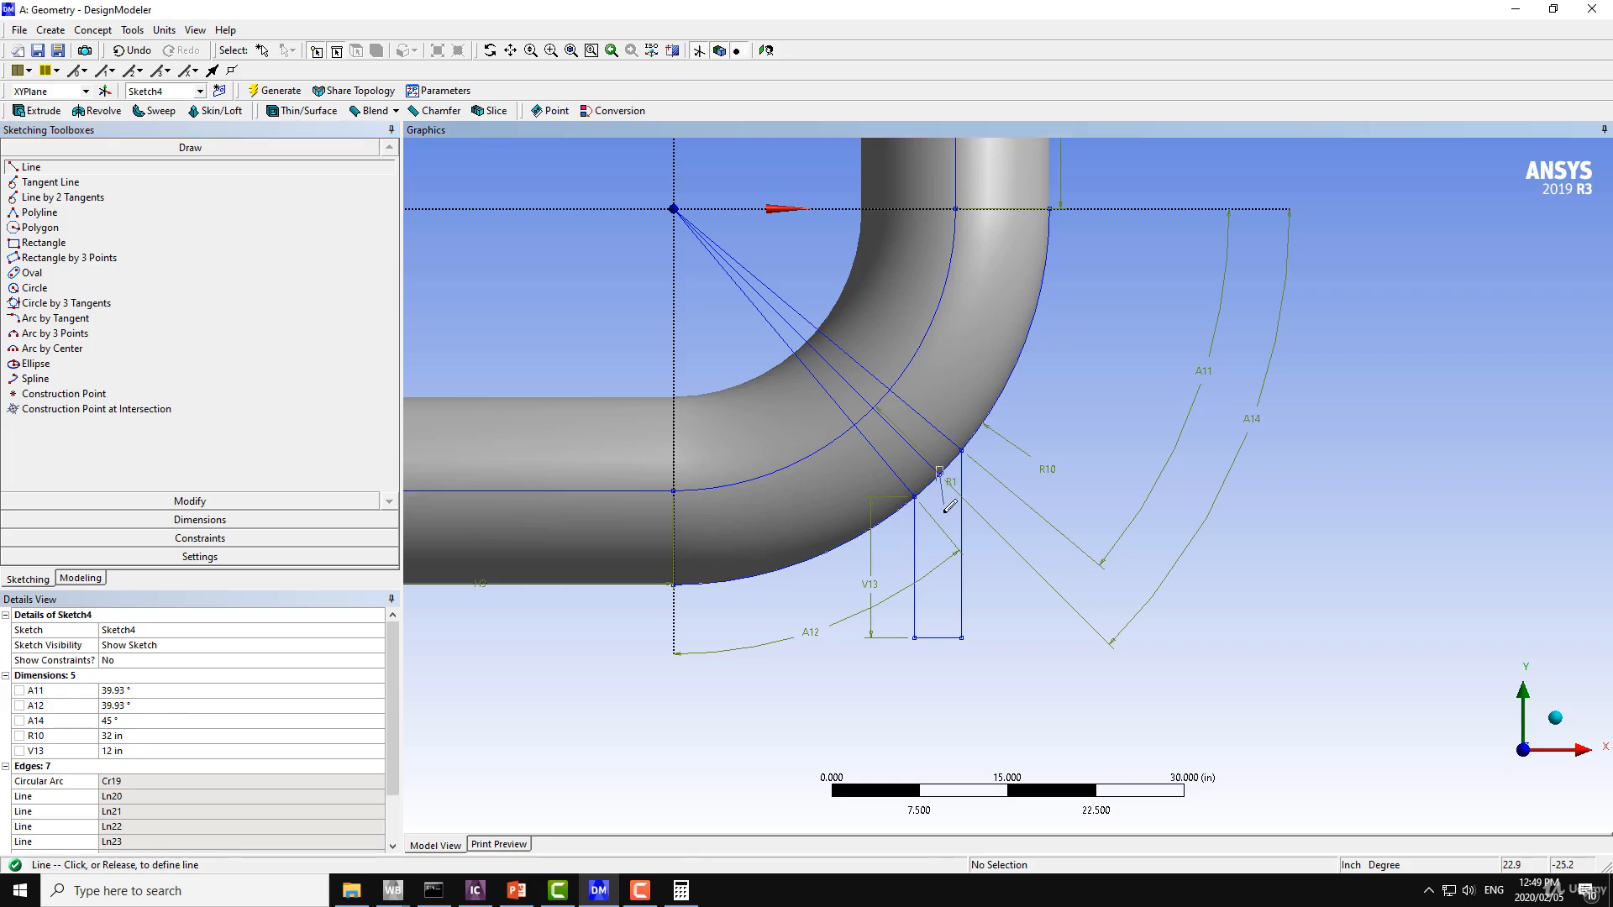
pyautogui.click(939, 637)
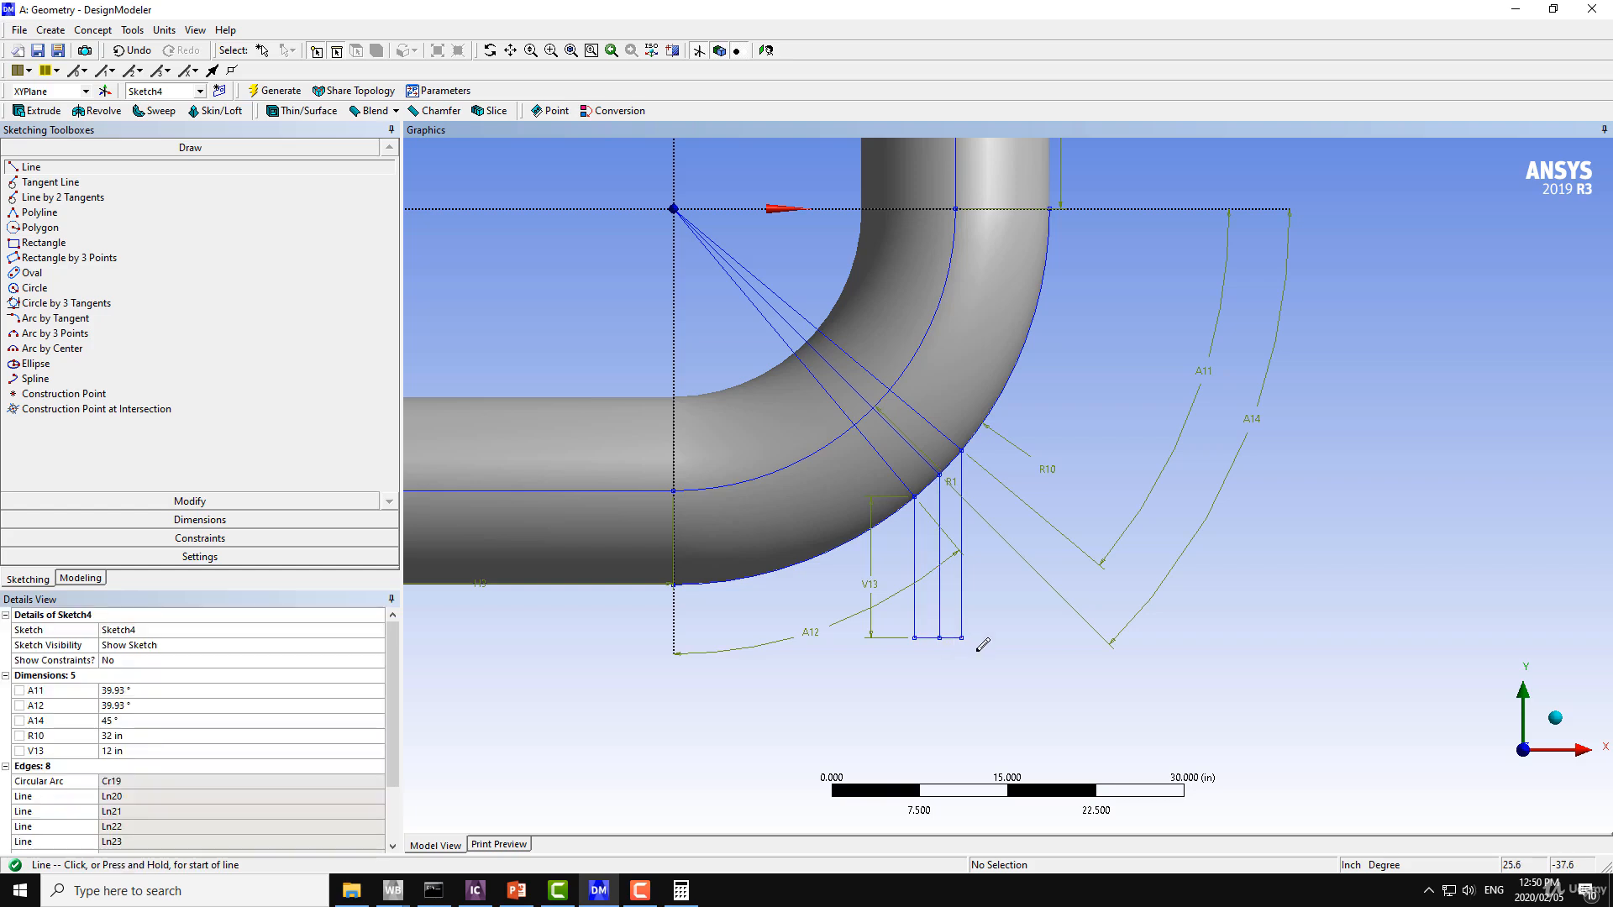
pyautogui.click(126, 52)
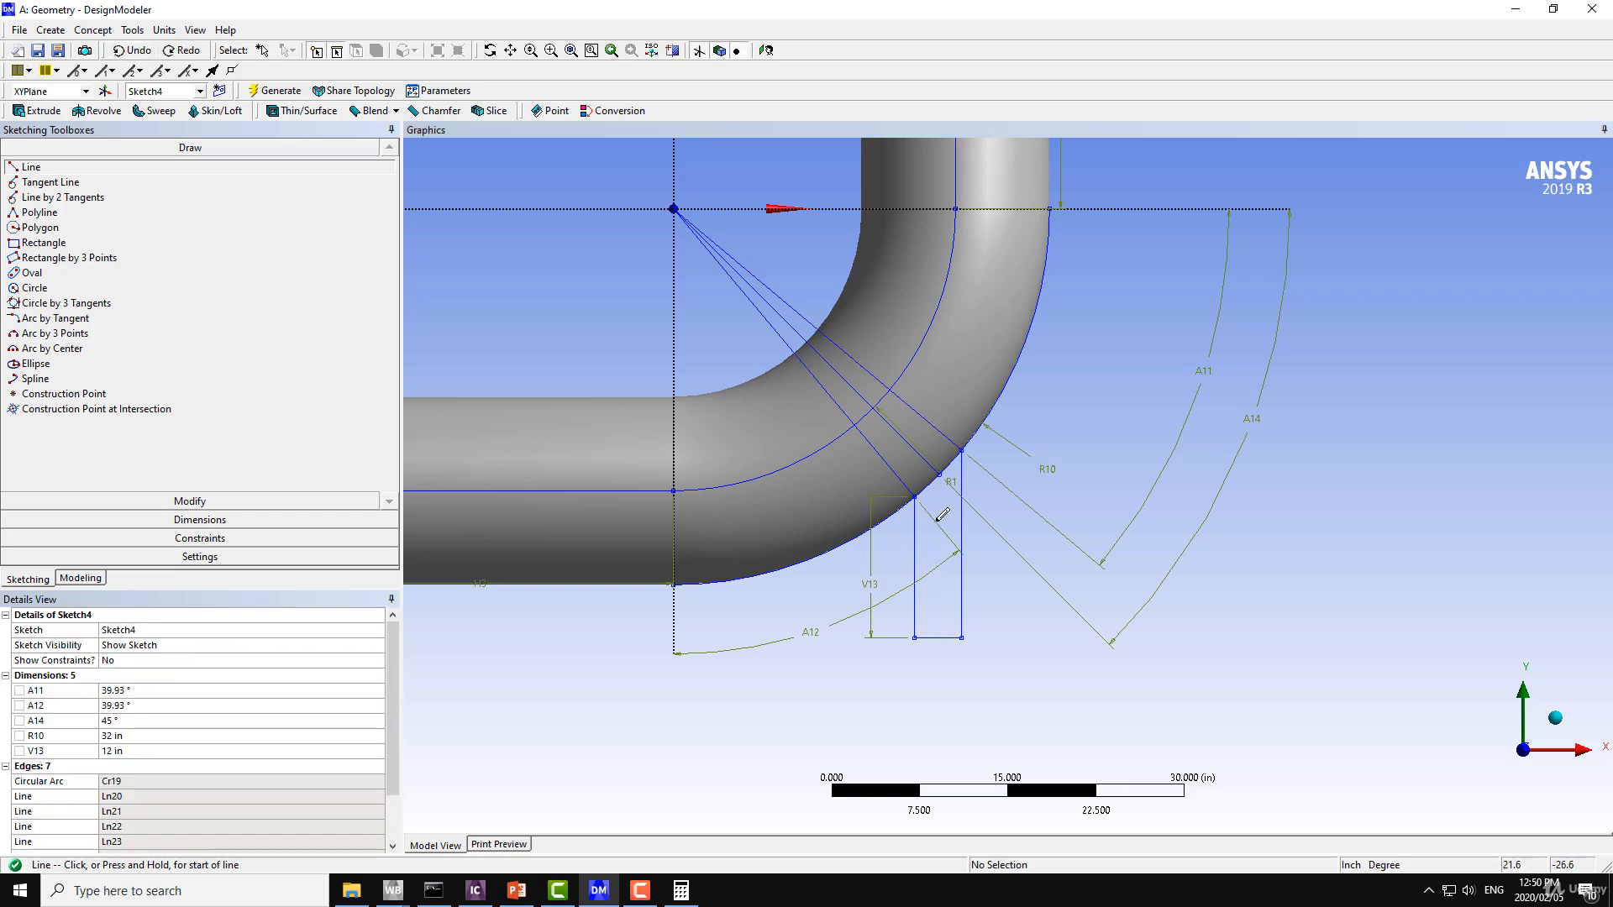
pyautogui.click(941, 471)
pyautogui.click(940, 638)
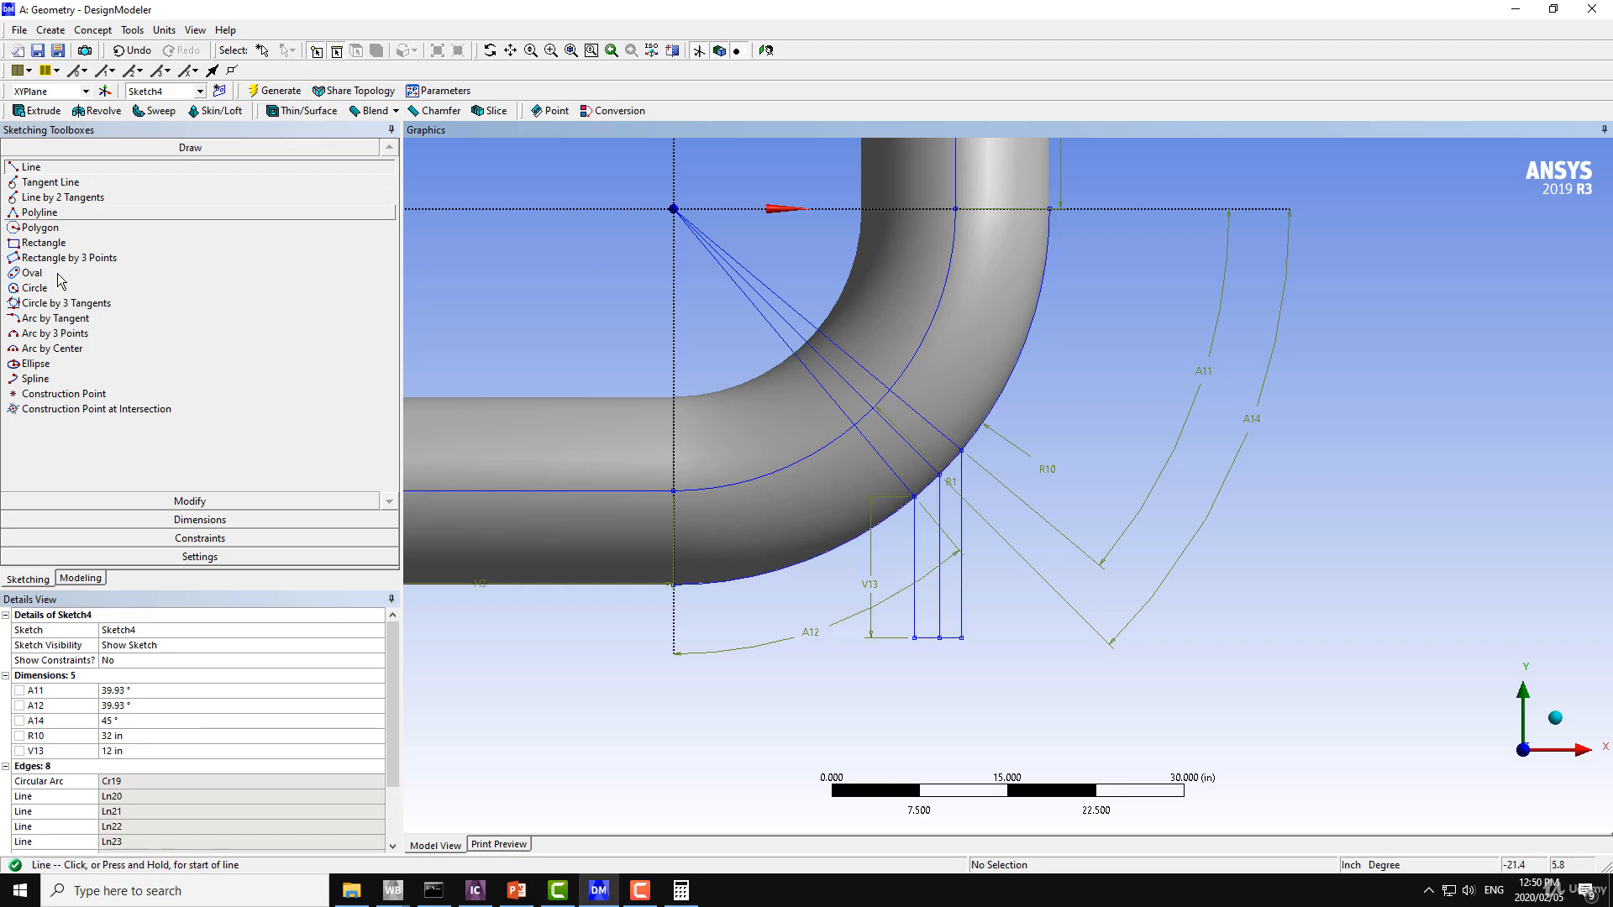
# Trim away the two outer vertical lines and the horizontal line joining them, keeping the middle vertical line.
pyautogui.click(198, 502)
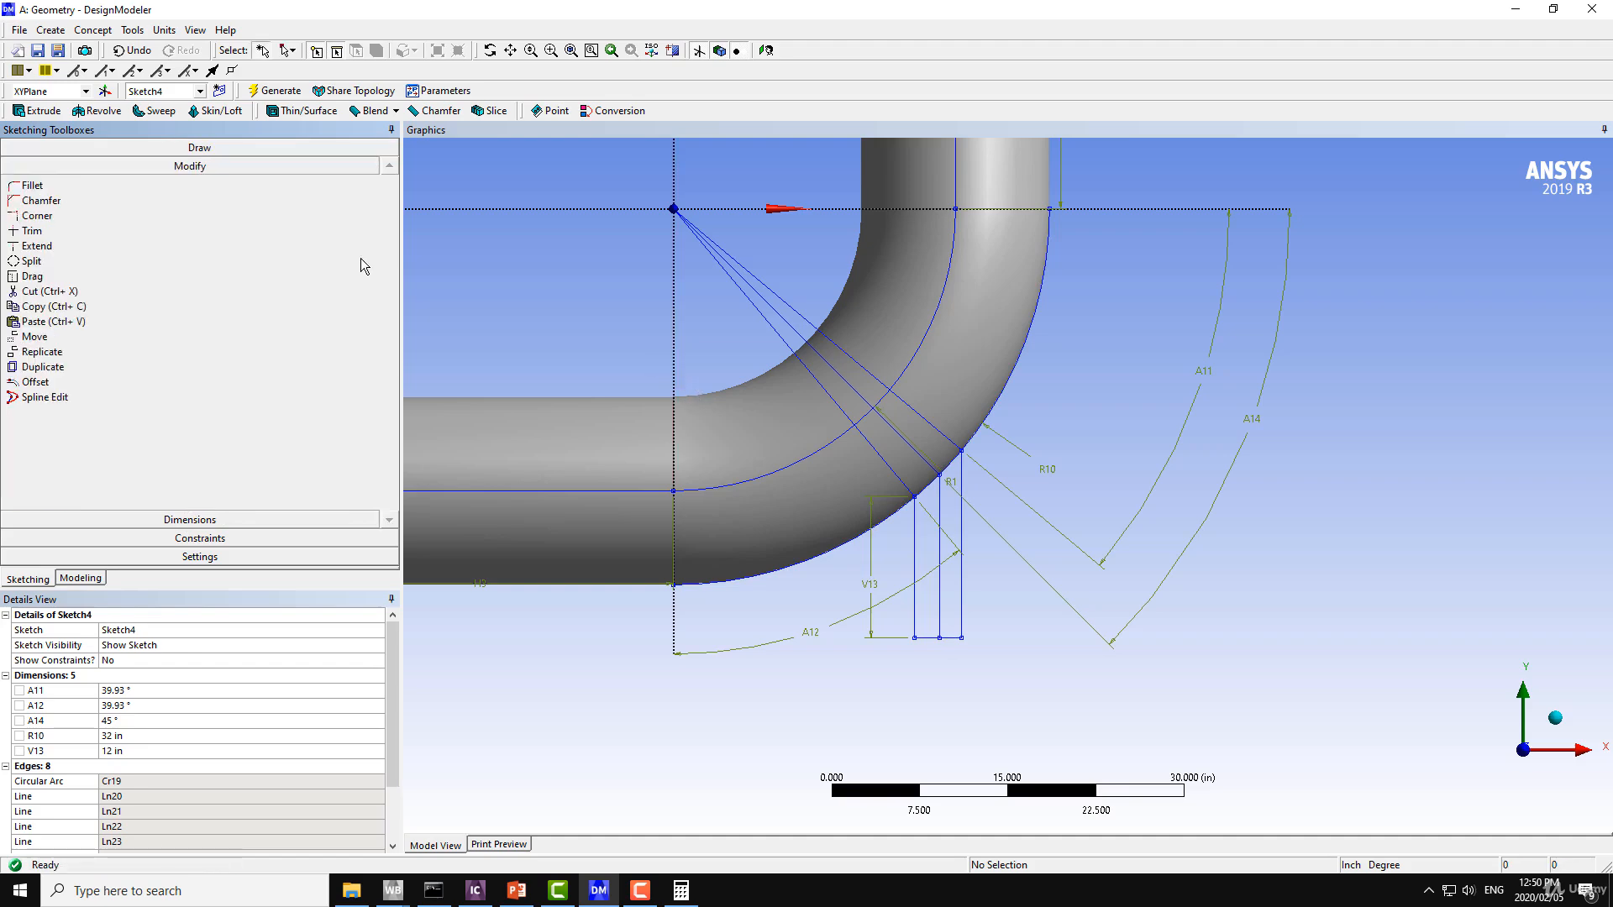
pyautogui.click(34, 231)
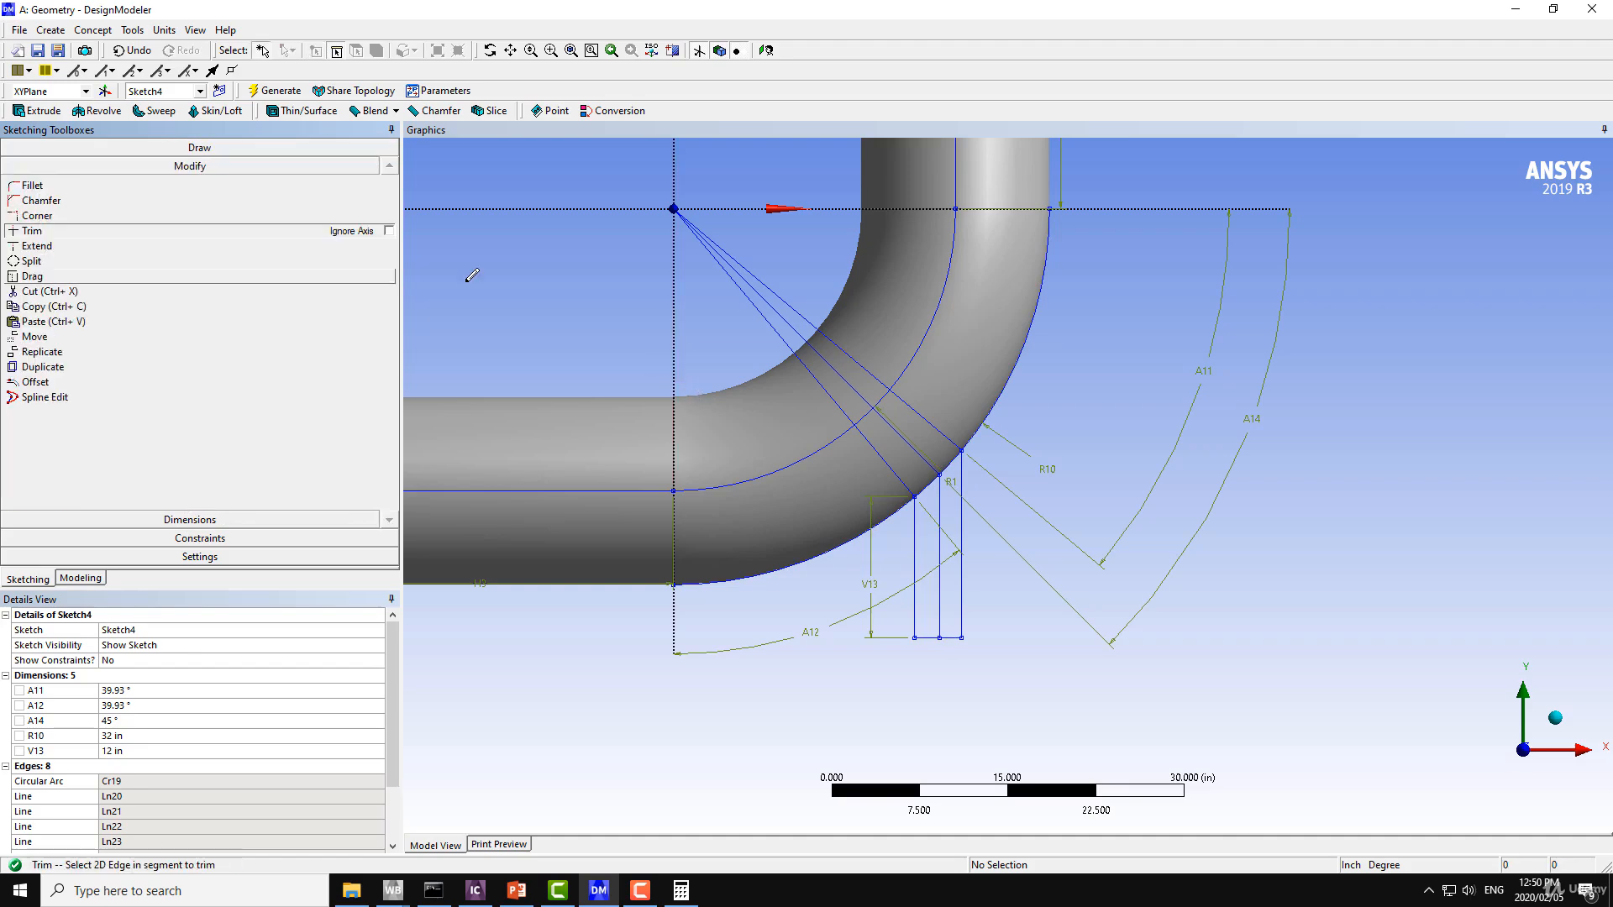
pyautogui.click(924, 526)
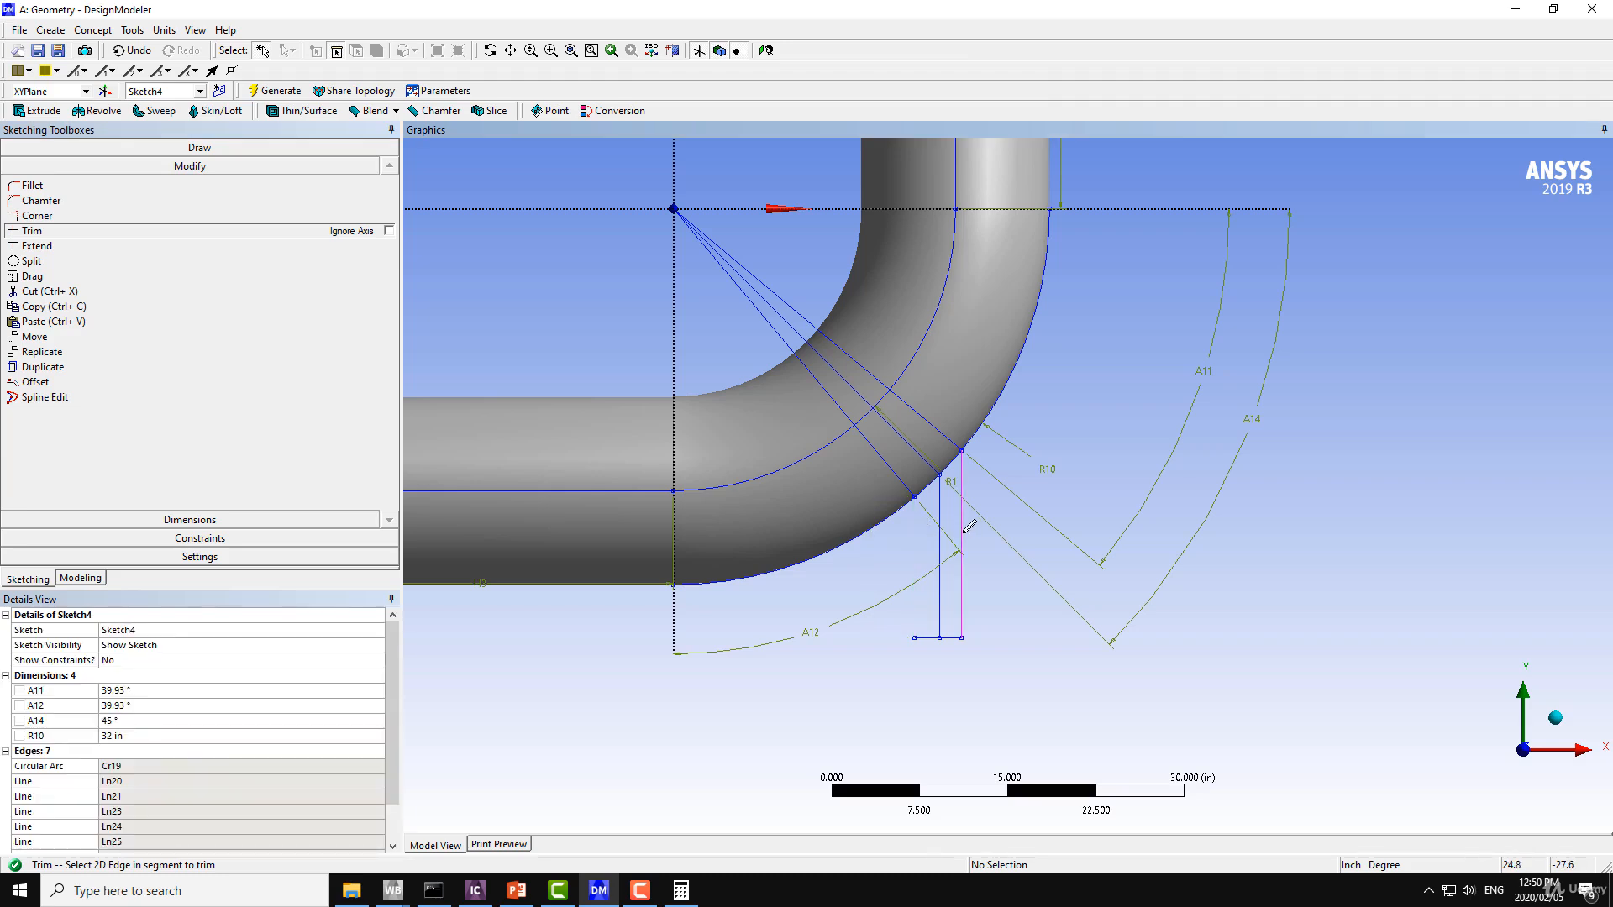
pyautogui.click(973, 527)
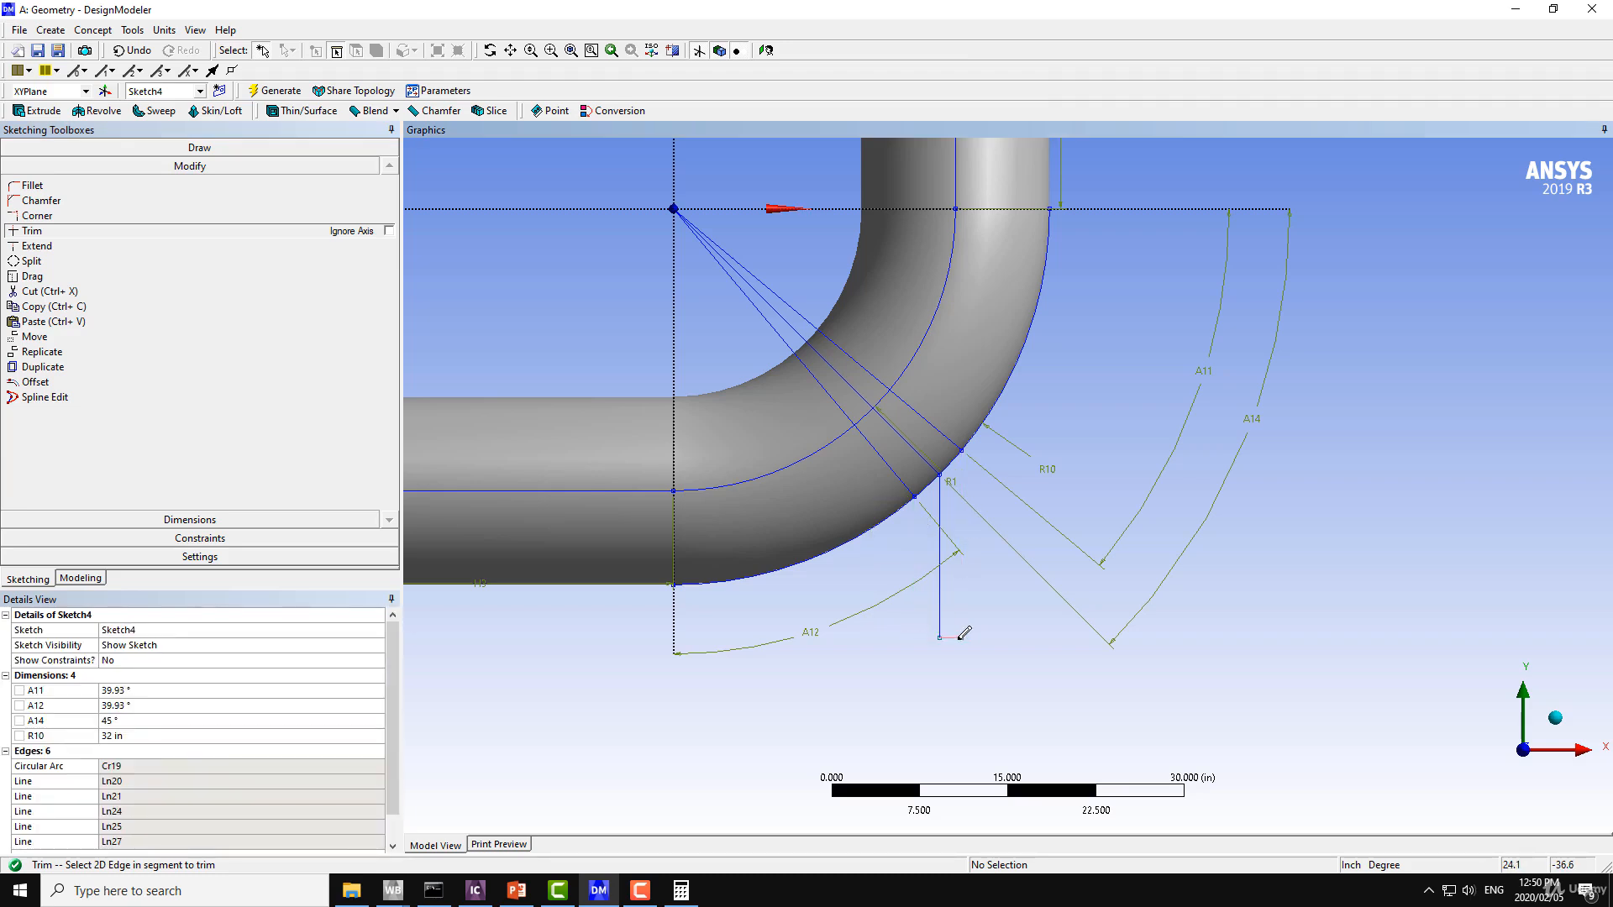
pyautogui.click(961, 637)
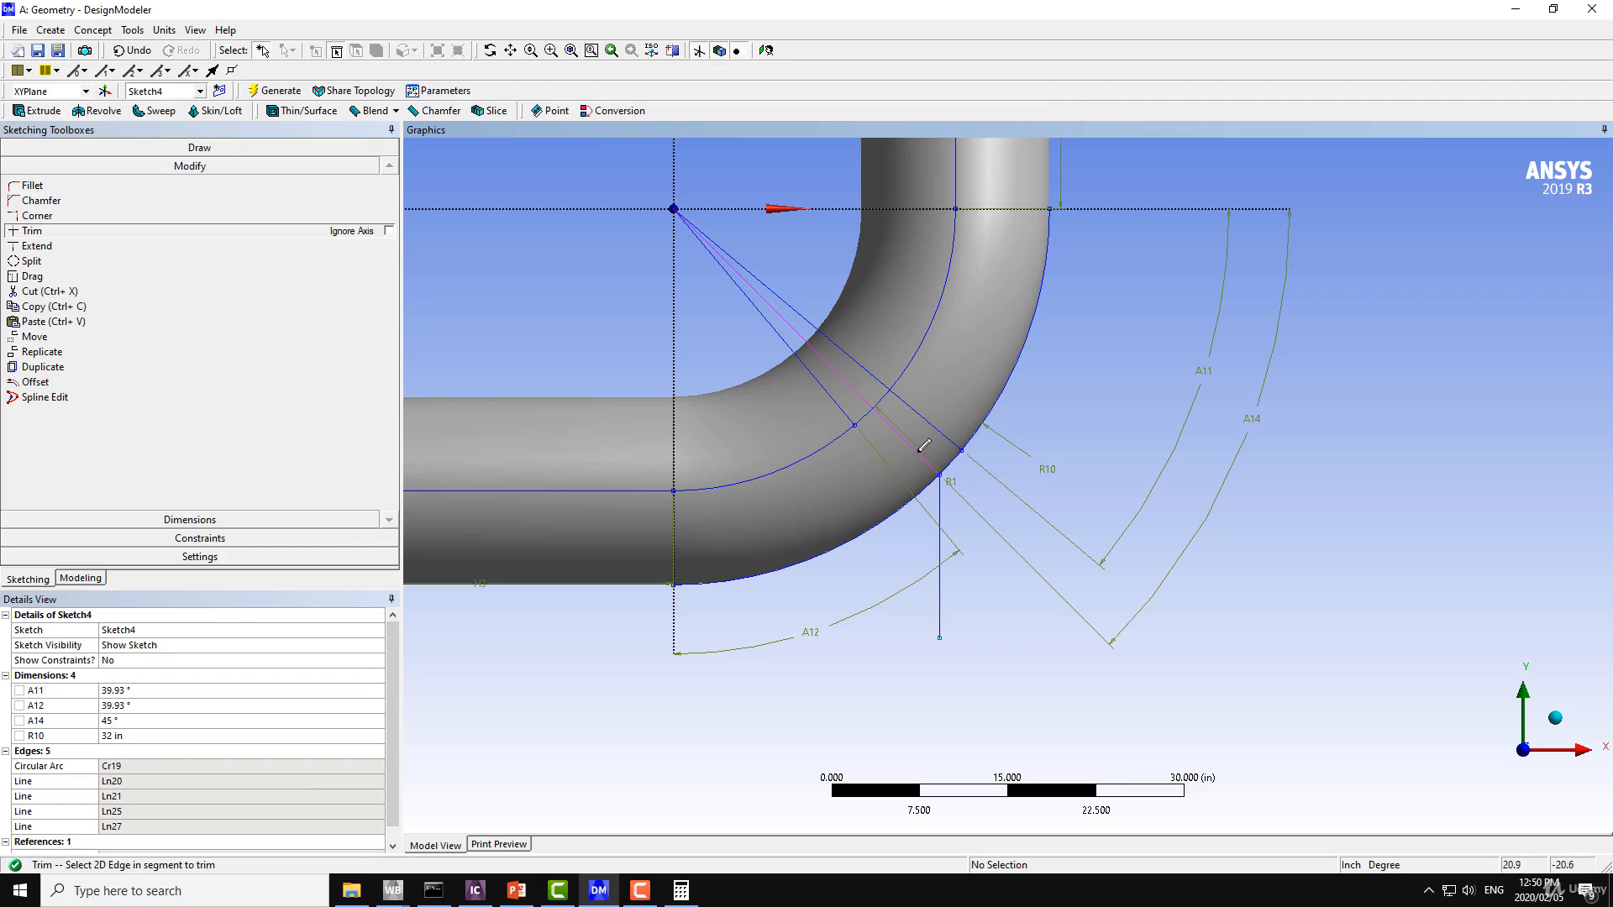
# Trim away the radial construction lines and the outer arc so only the vertical line is left in Sketch4.
pyautogui.click(945, 430)
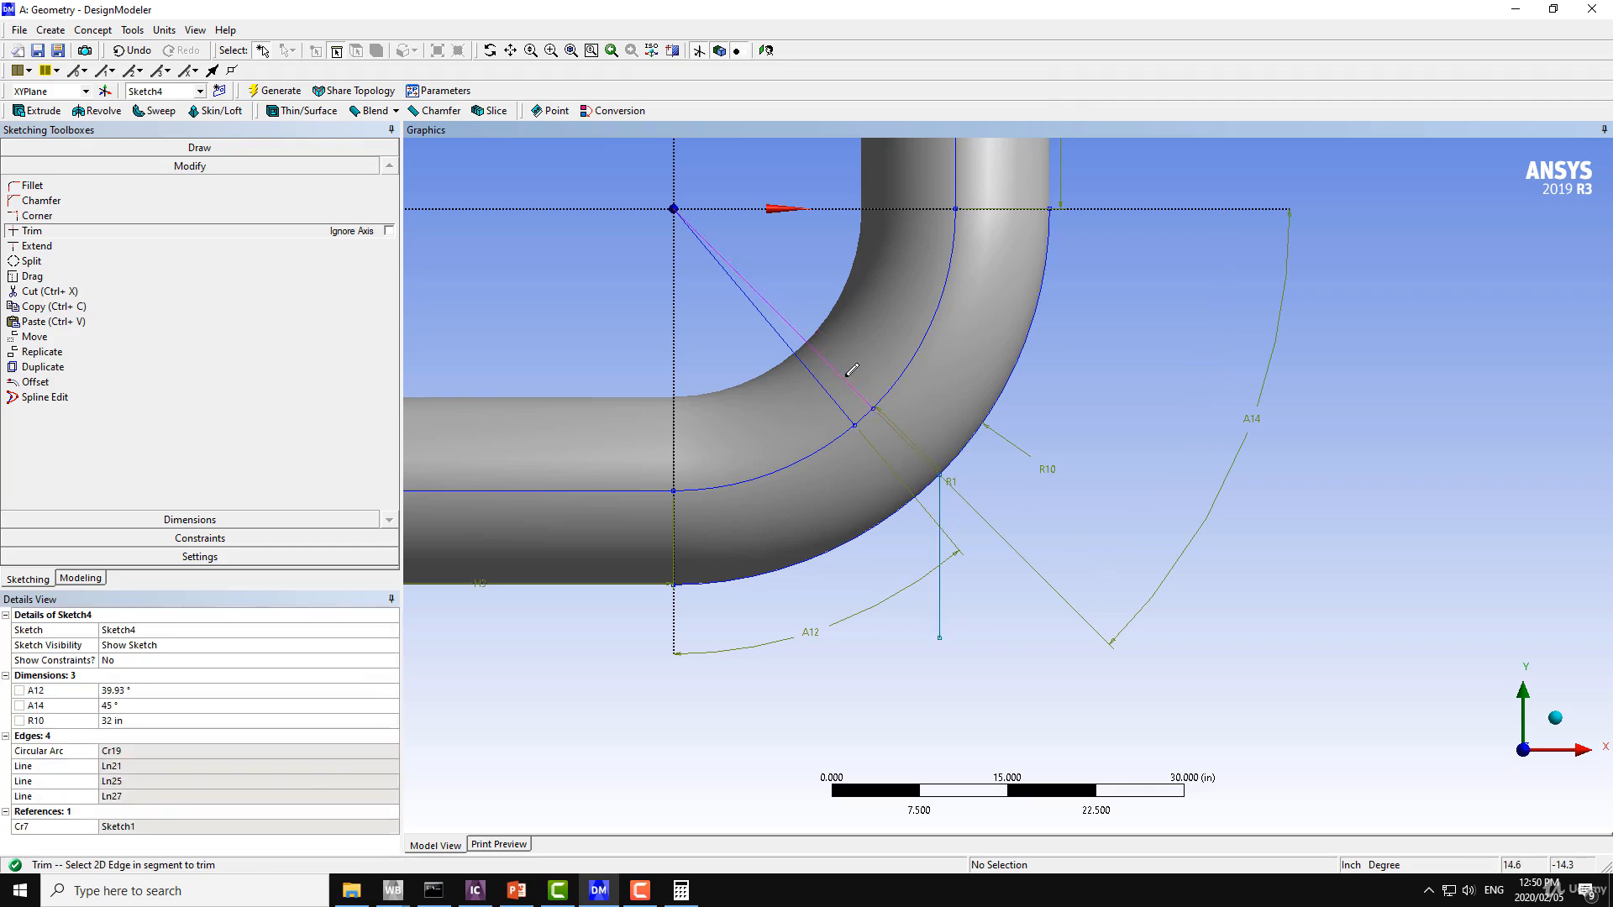
pyautogui.click(845, 380)
pyautogui.click(830, 387)
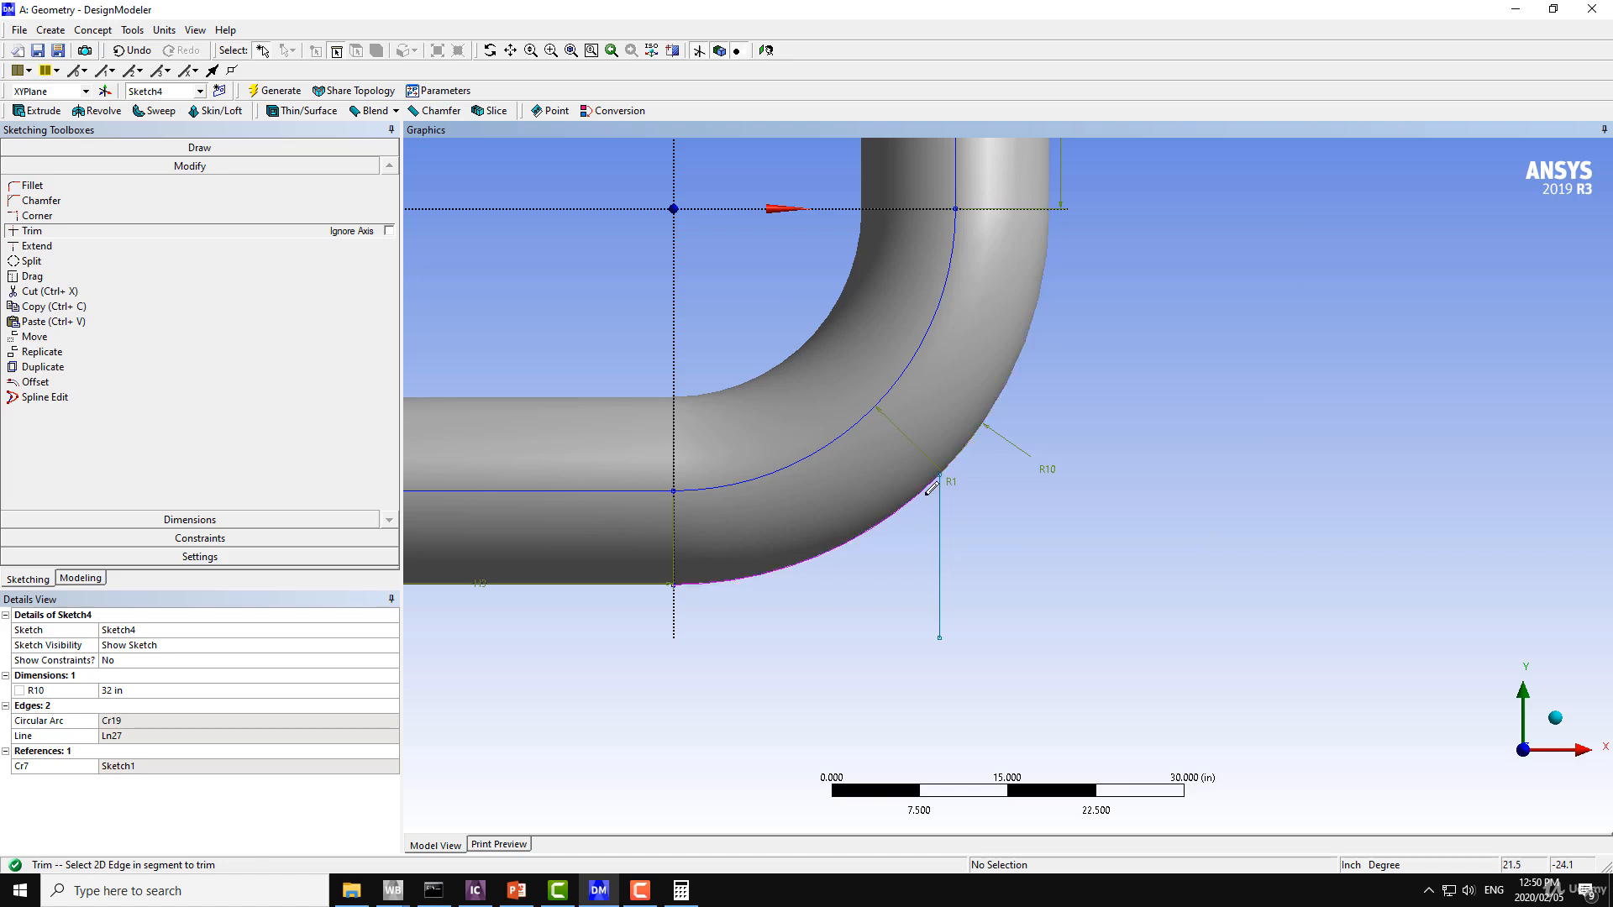
pyautogui.click(929, 485)
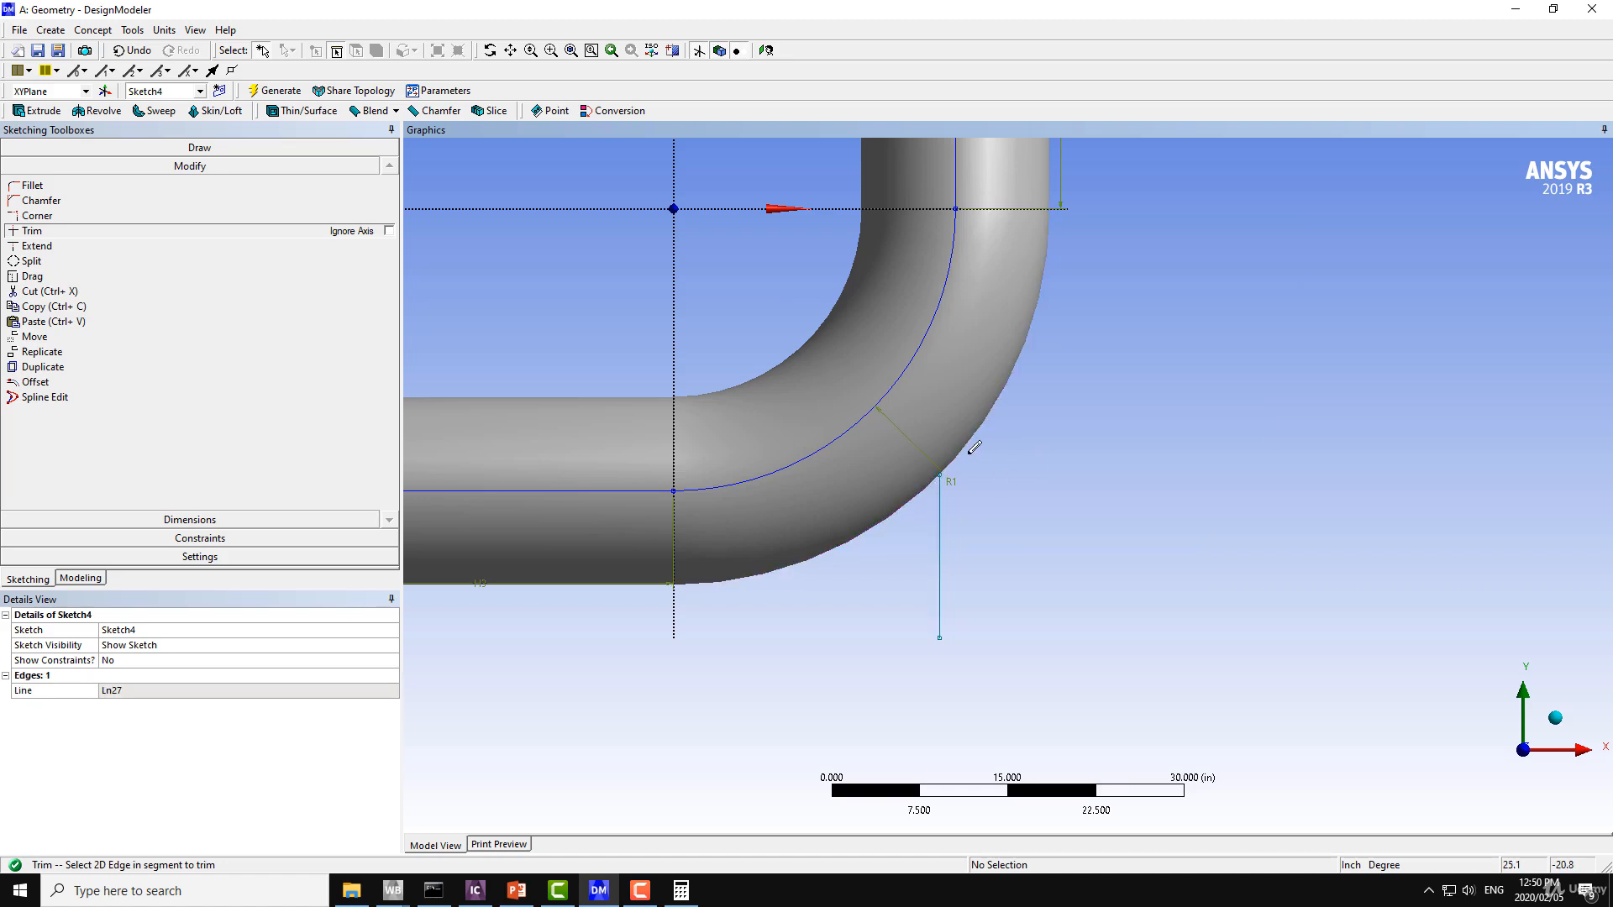
pyautogui.scroll(-5, 1061, 492)
pyautogui.moveTo(1035, 489)
pyautogui.keyDown('ctrl'); pyautogui.mouseDown(button='middle')
pyautogui.moveTo(944, 400)
pyautogui.moveTo(1067, 371)
pyautogui.moveTo(1214, 289)
pyautogui.moveTo(1012, 396)
pyautogui.moveTo(1034, 468)
pyautogui.moveTo(915, 491)
pyautogui.moveTo(1055, 370)
pyautogui.moveTo(988, 336)
pyautogui.moveTo(916, 453)
pyautogui.mouseUp(button='middle'); pyautogui.keyUp('ctrl')
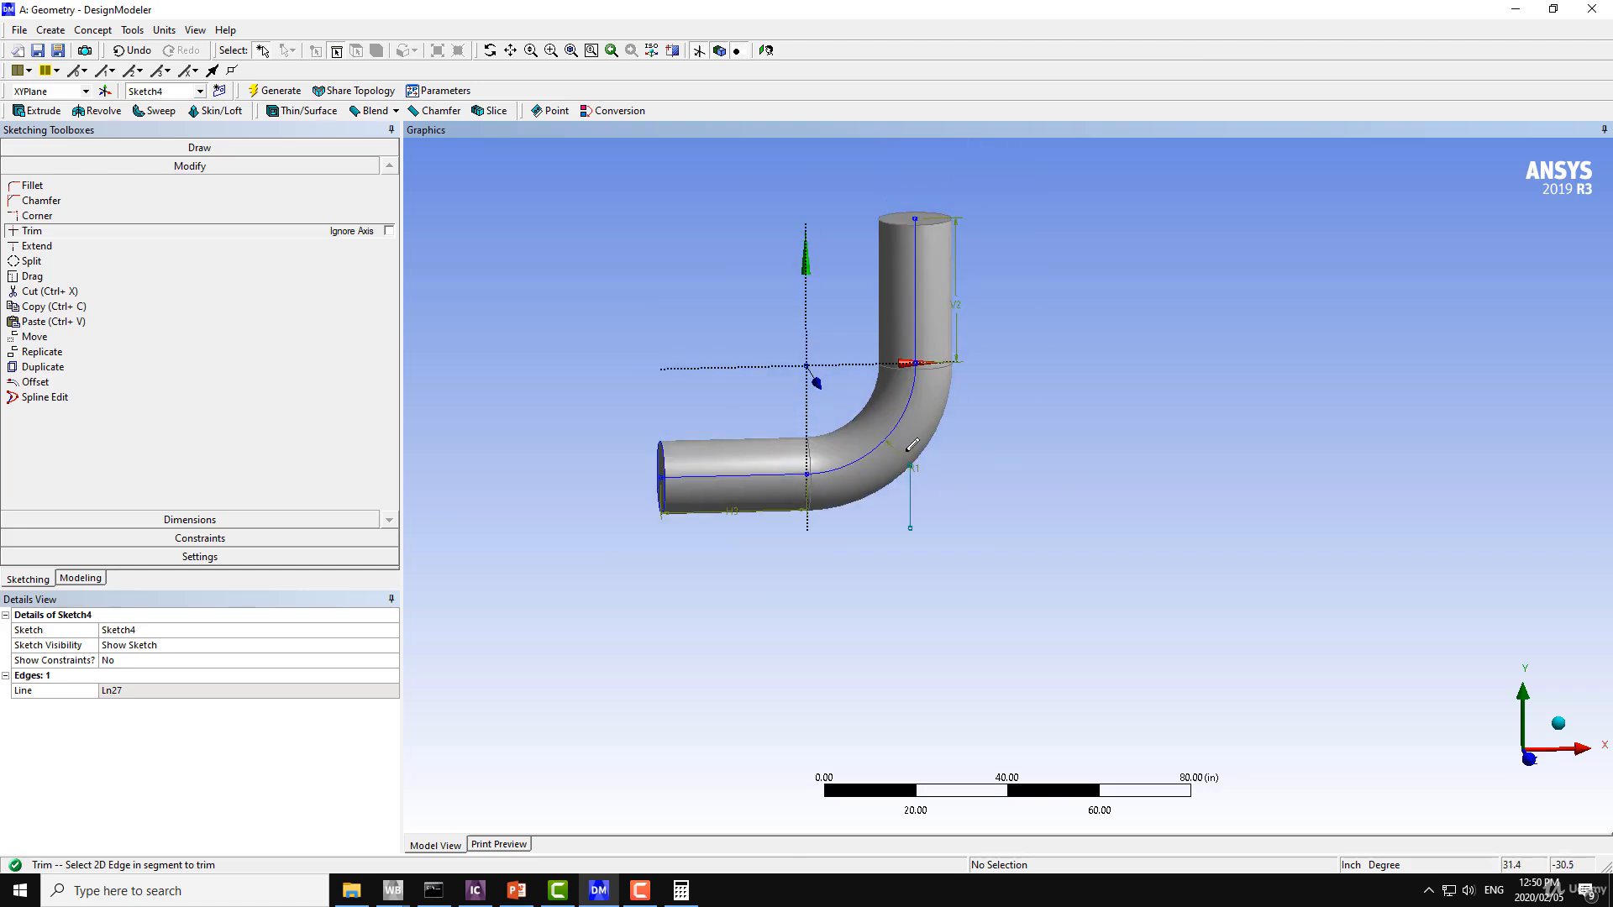
pyautogui.click(93, 30)
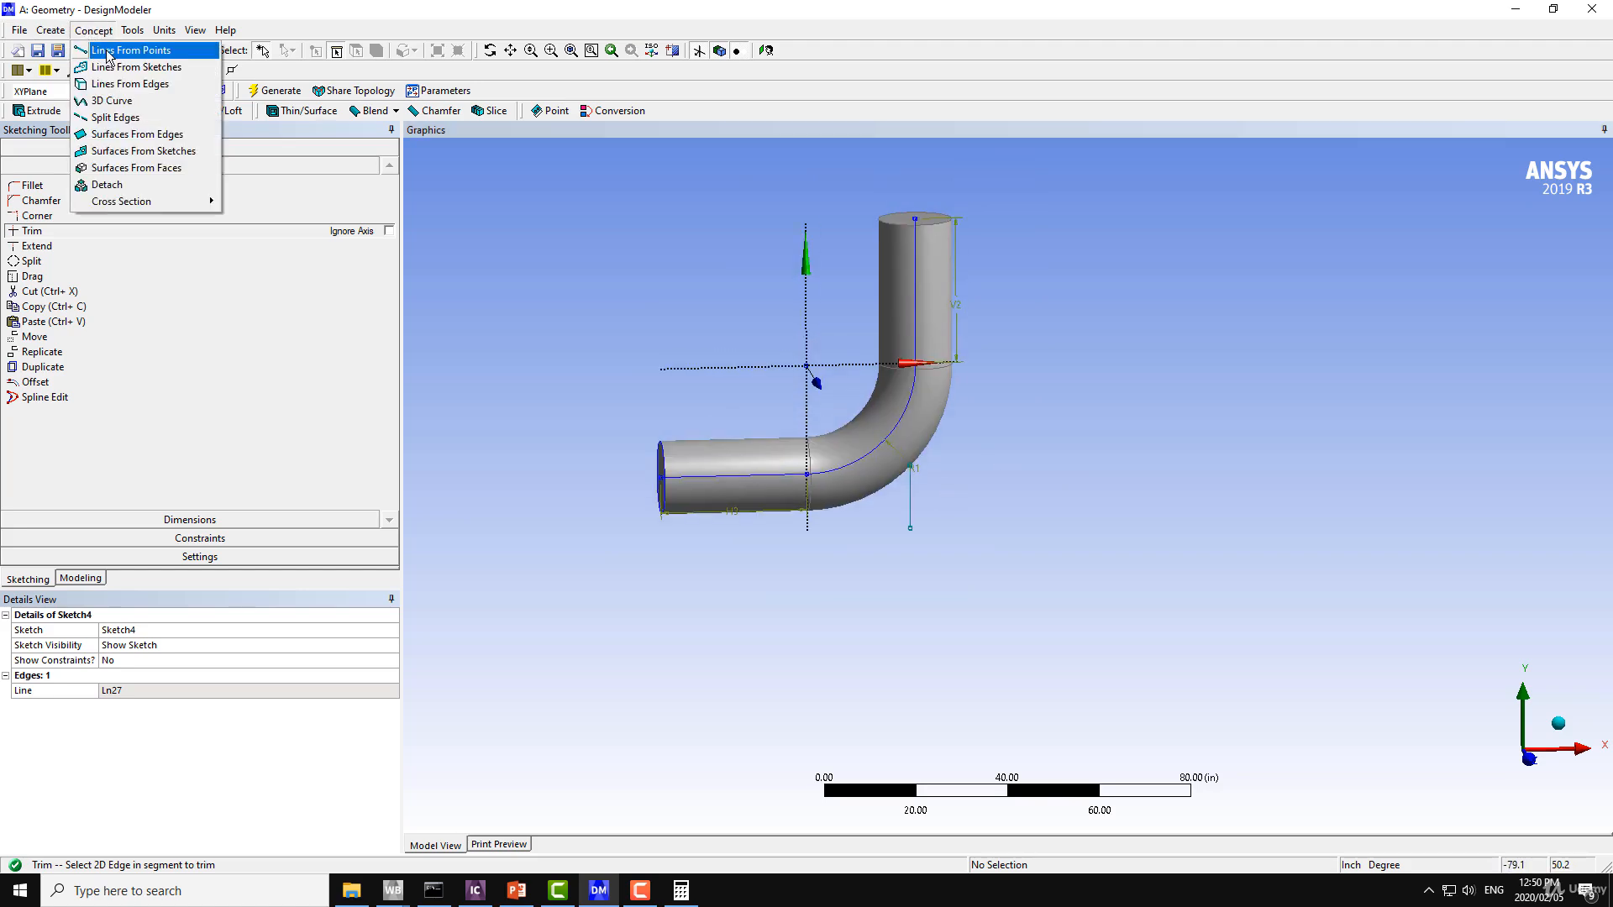
pyautogui.click(108, 50)
pyautogui.click(92, 30)
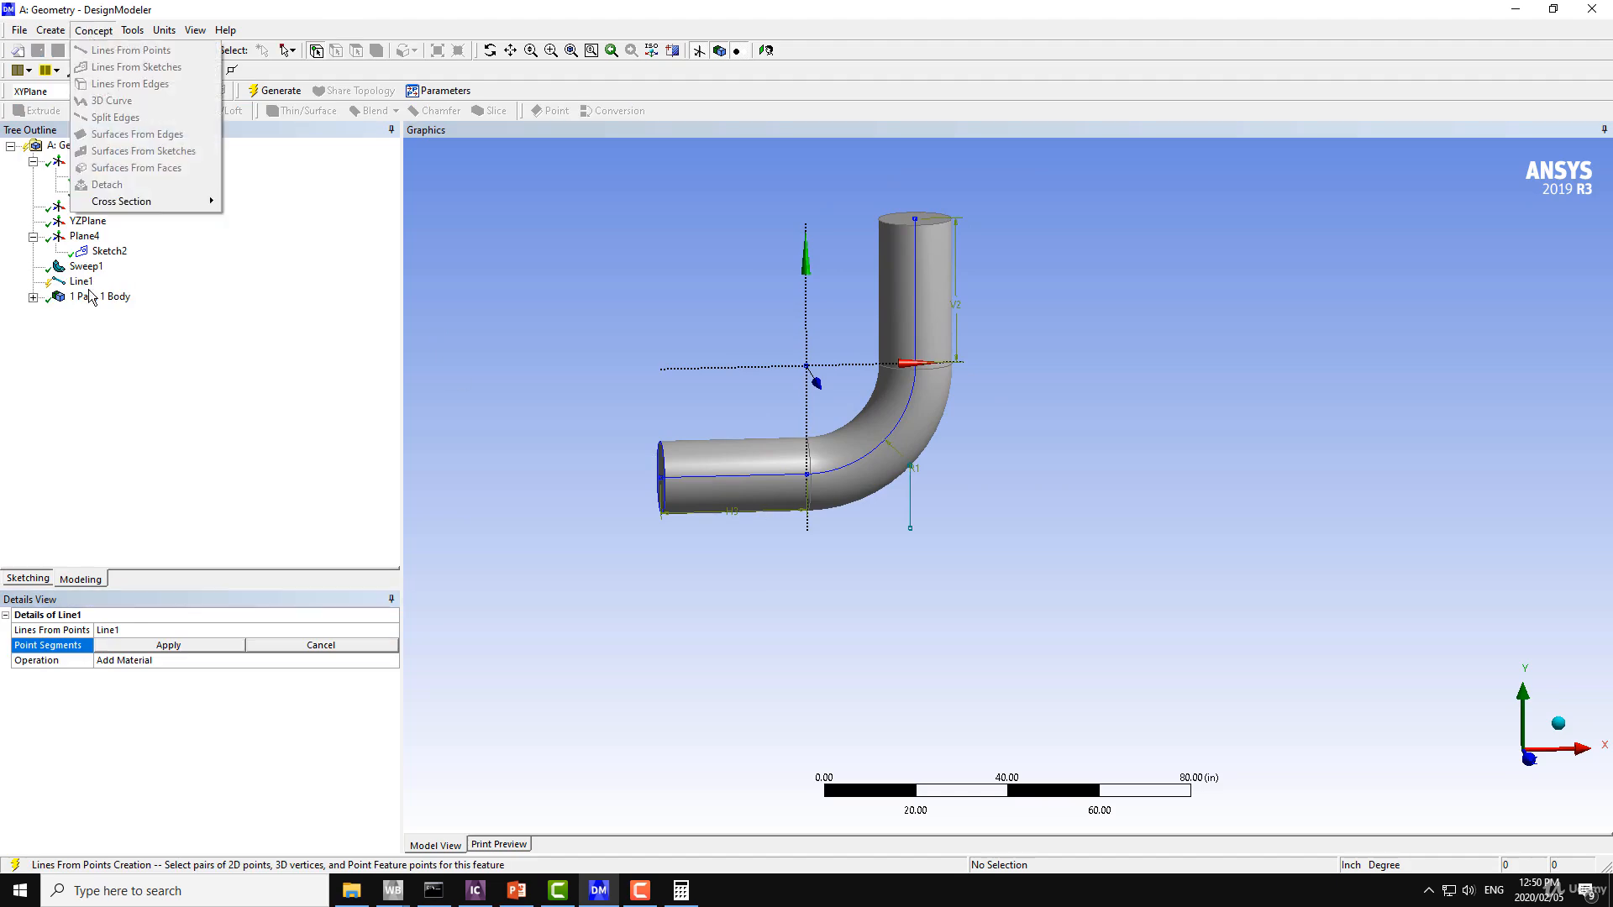
pyautogui.click(84, 284)
pyautogui.rightClick(84, 286)
pyautogui.click(118, 295)
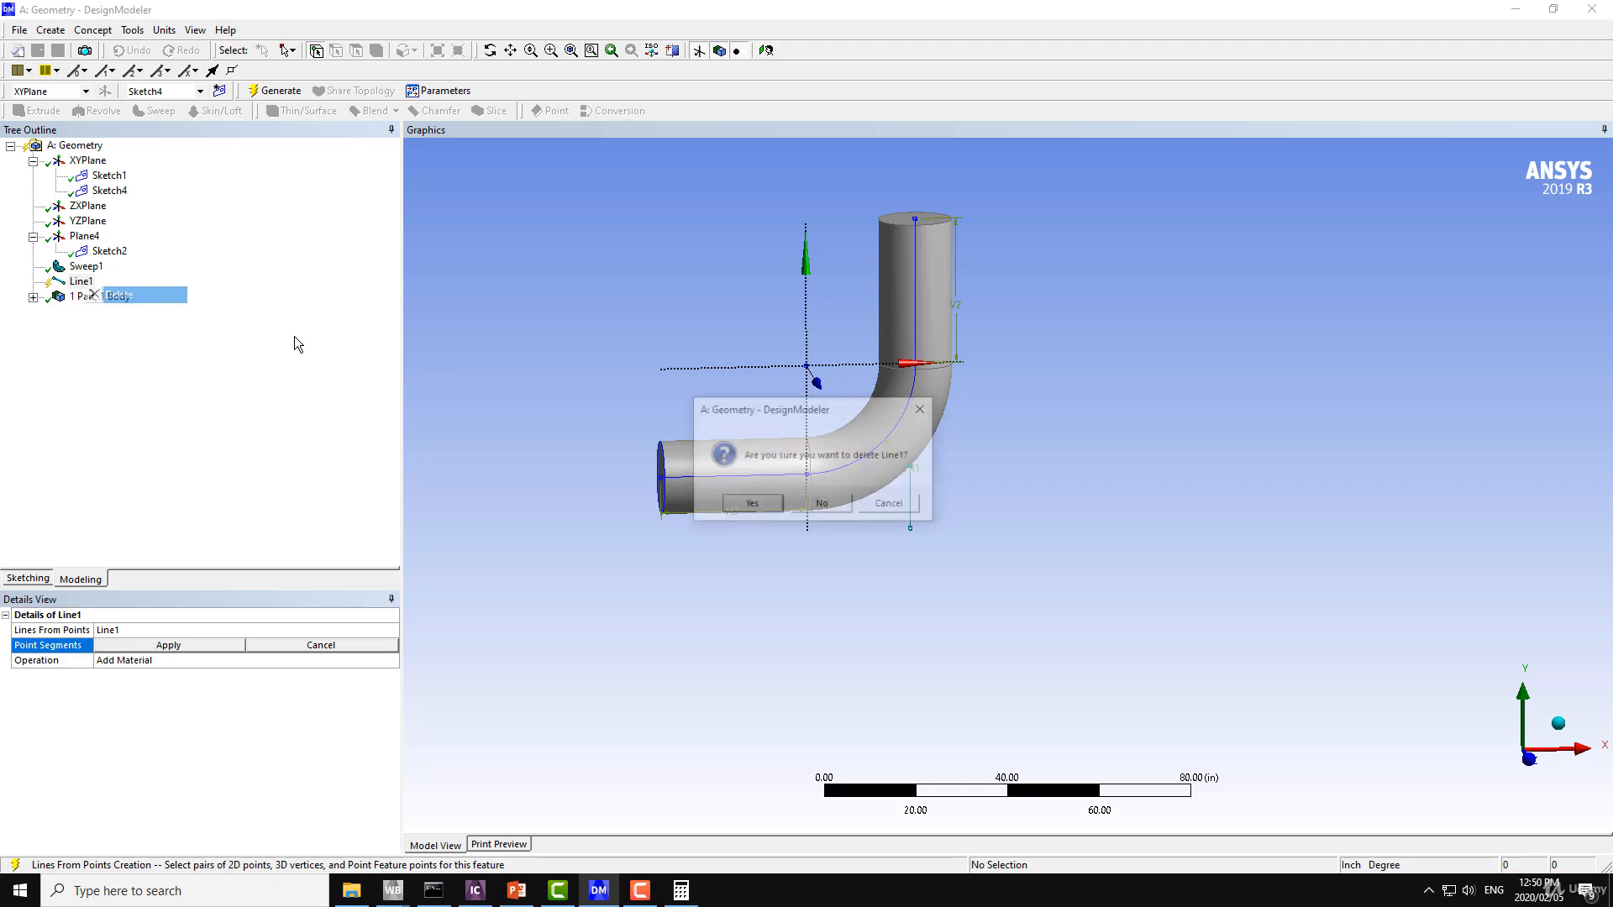
pyautogui.click(750, 502)
# Create and generate a Lines From Sketches feature with Sketch4 as its base object.
pyautogui.click(93, 30)
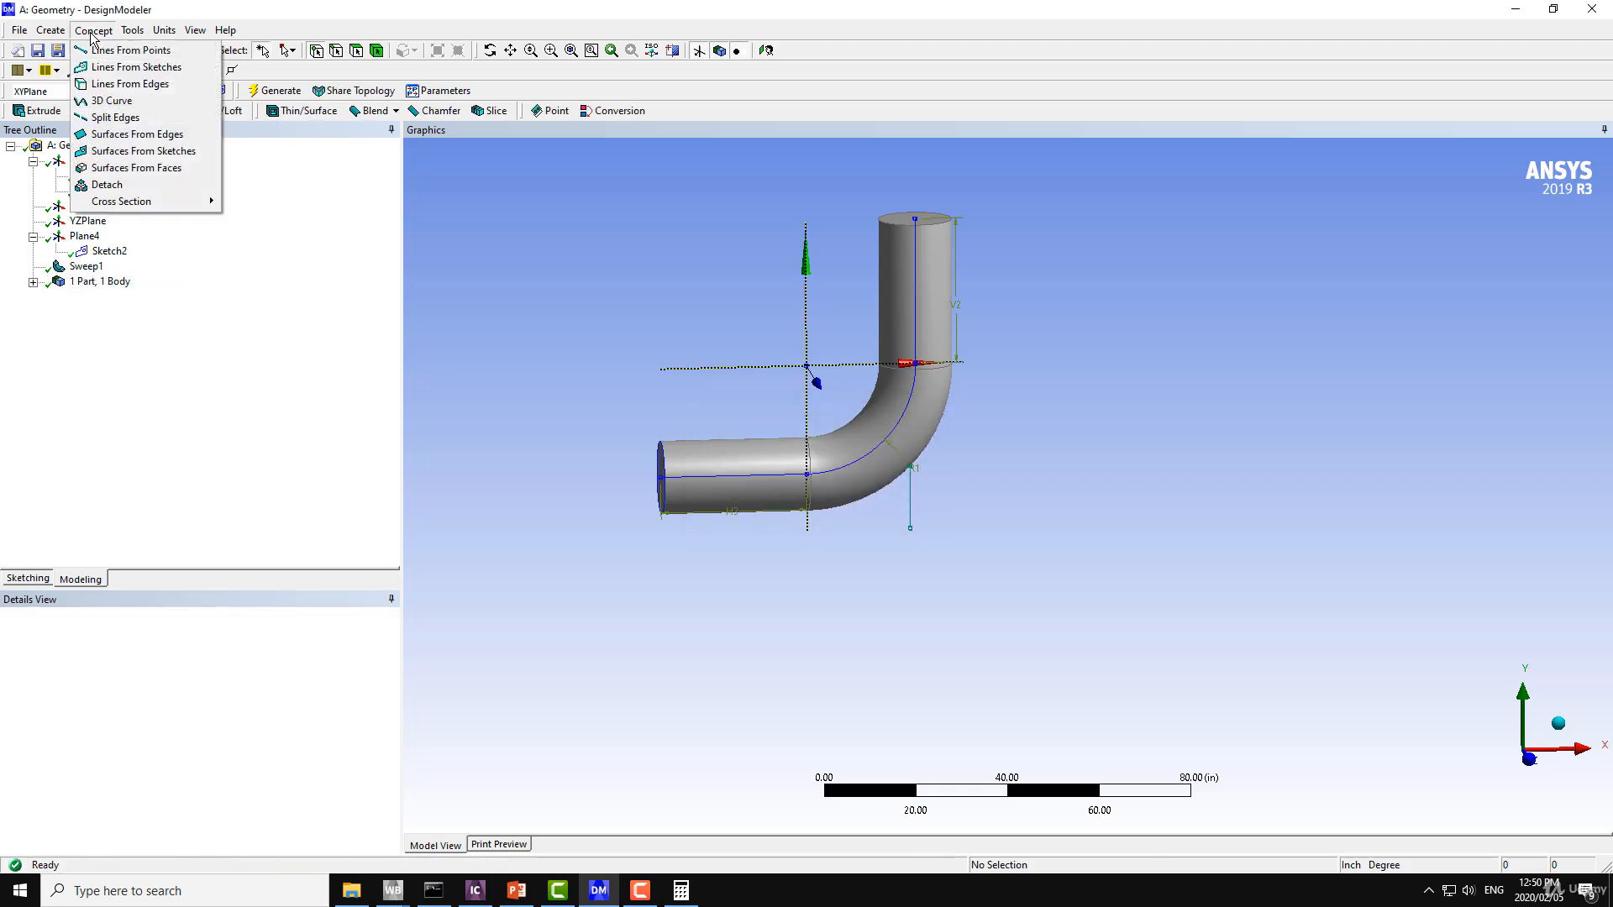
pyautogui.click(133, 68)
pyautogui.click(110, 191)
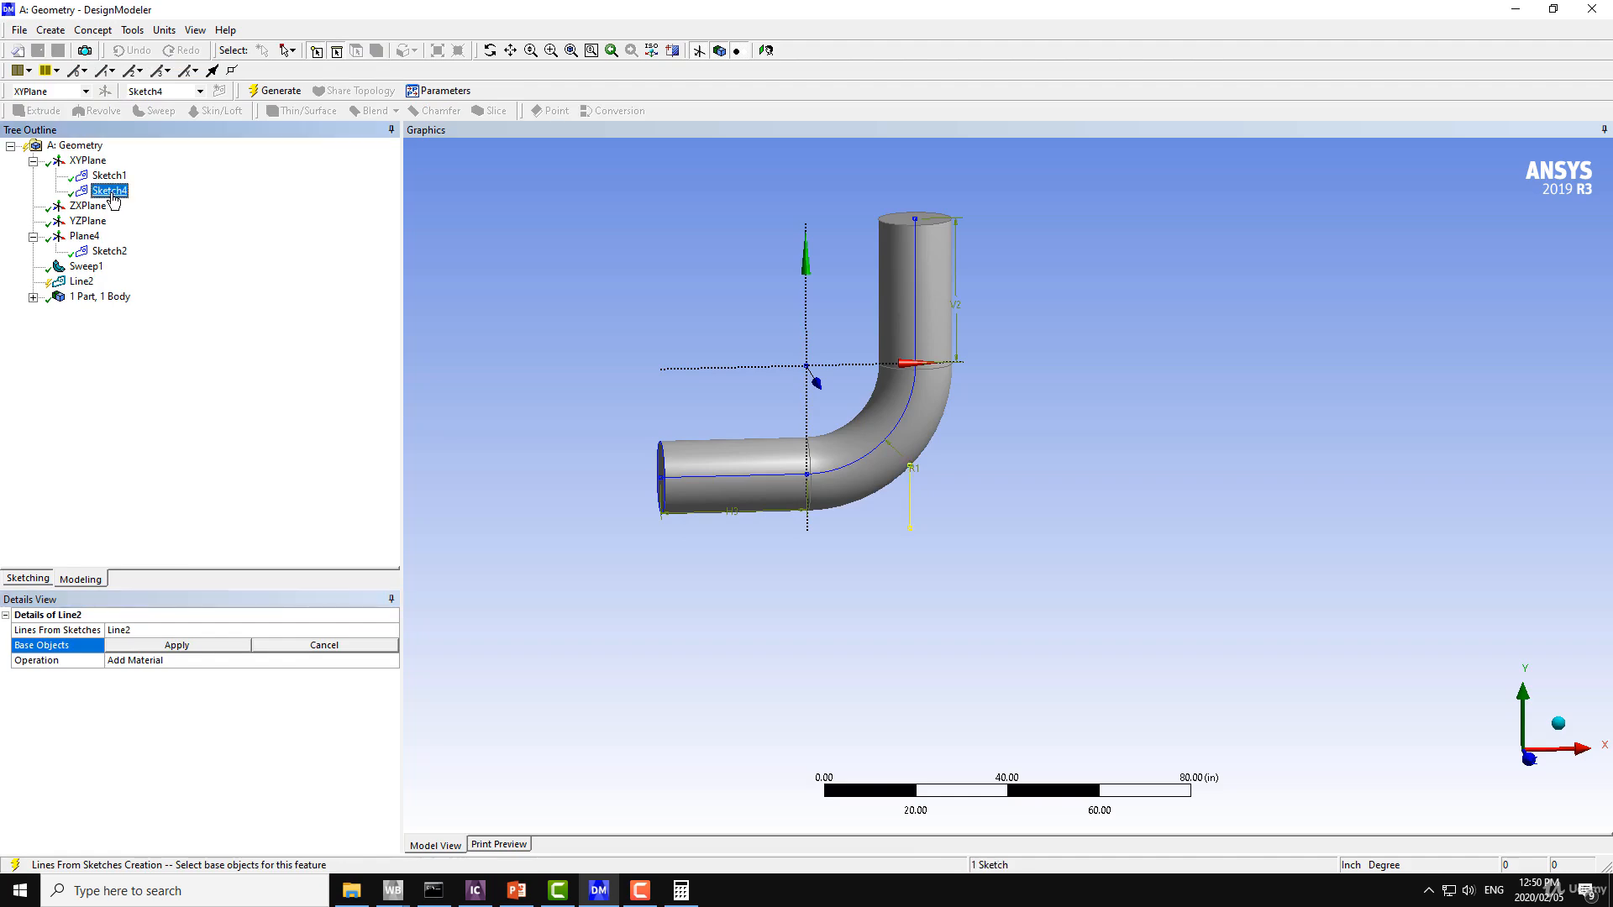
pyautogui.click(133, 643)
pyautogui.click(273, 92)
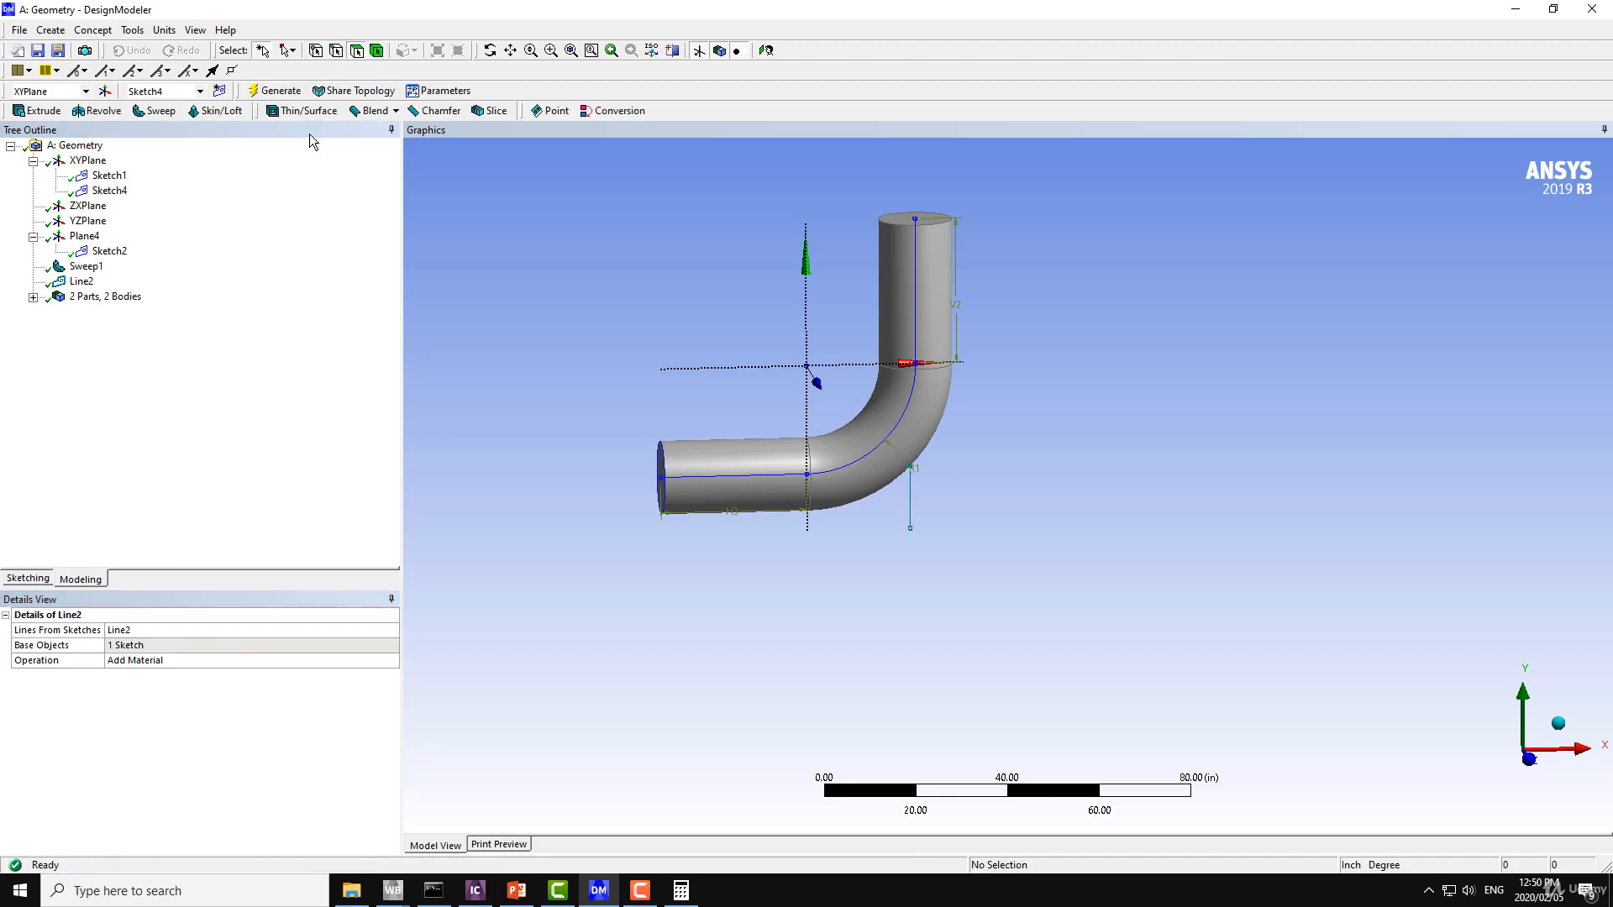
# Add a new plane and set its type to From Point and Normal.
pyautogui.scroll(4, 756, 475)
pyautogui.moveTo(758, 479); pyautogui.dragTo(716, 518, button='middle')
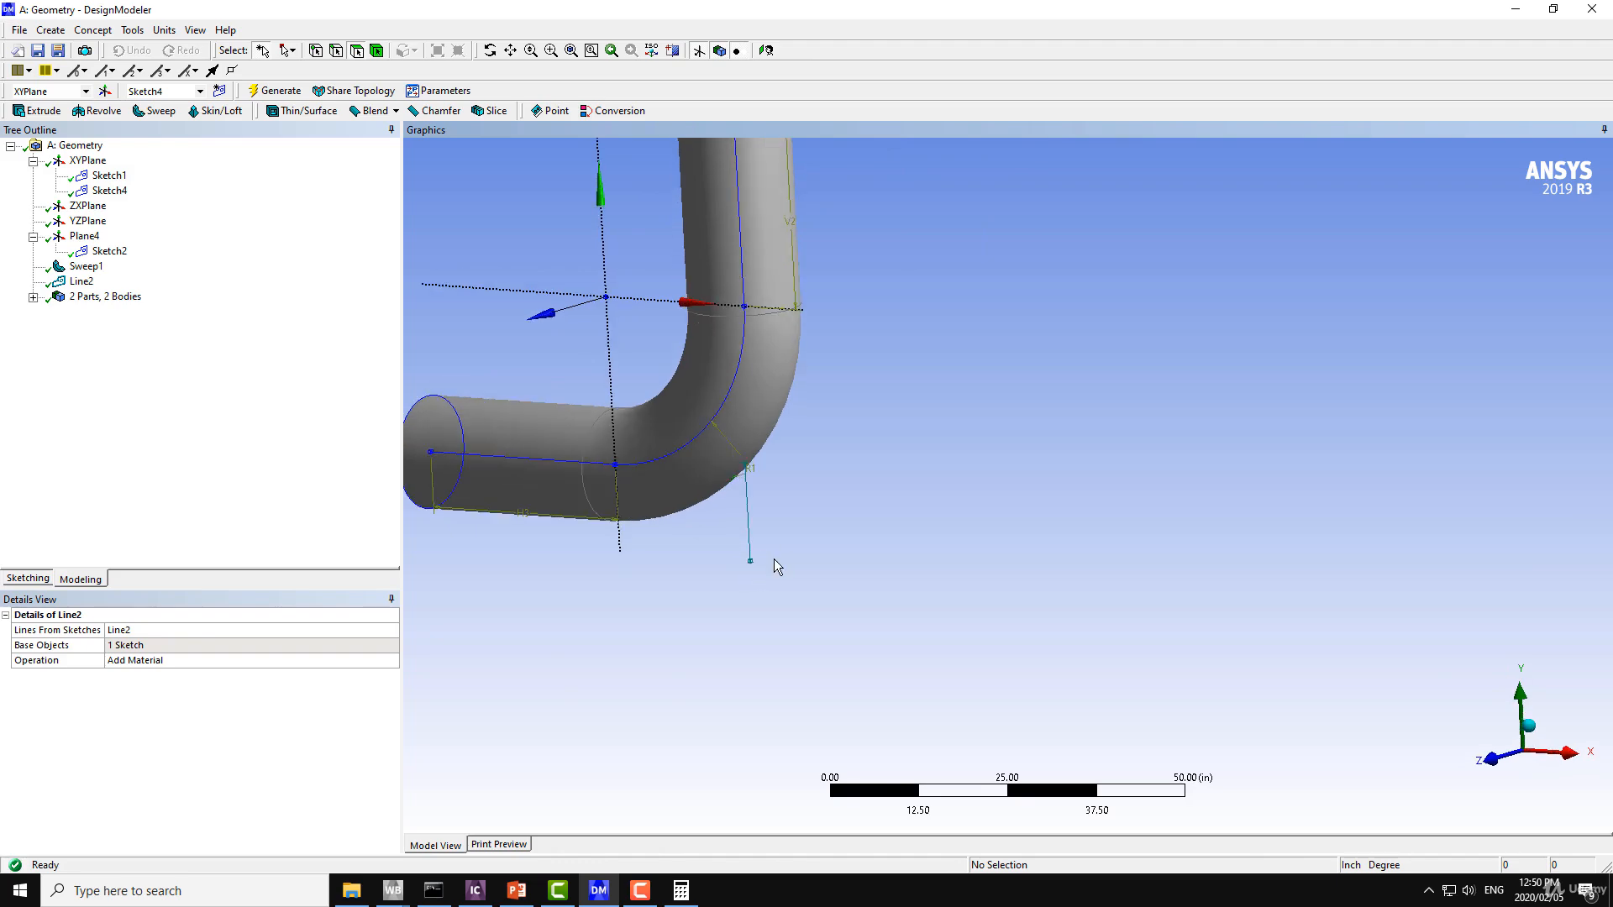
pyautogui.scroll(2, 774, 561)
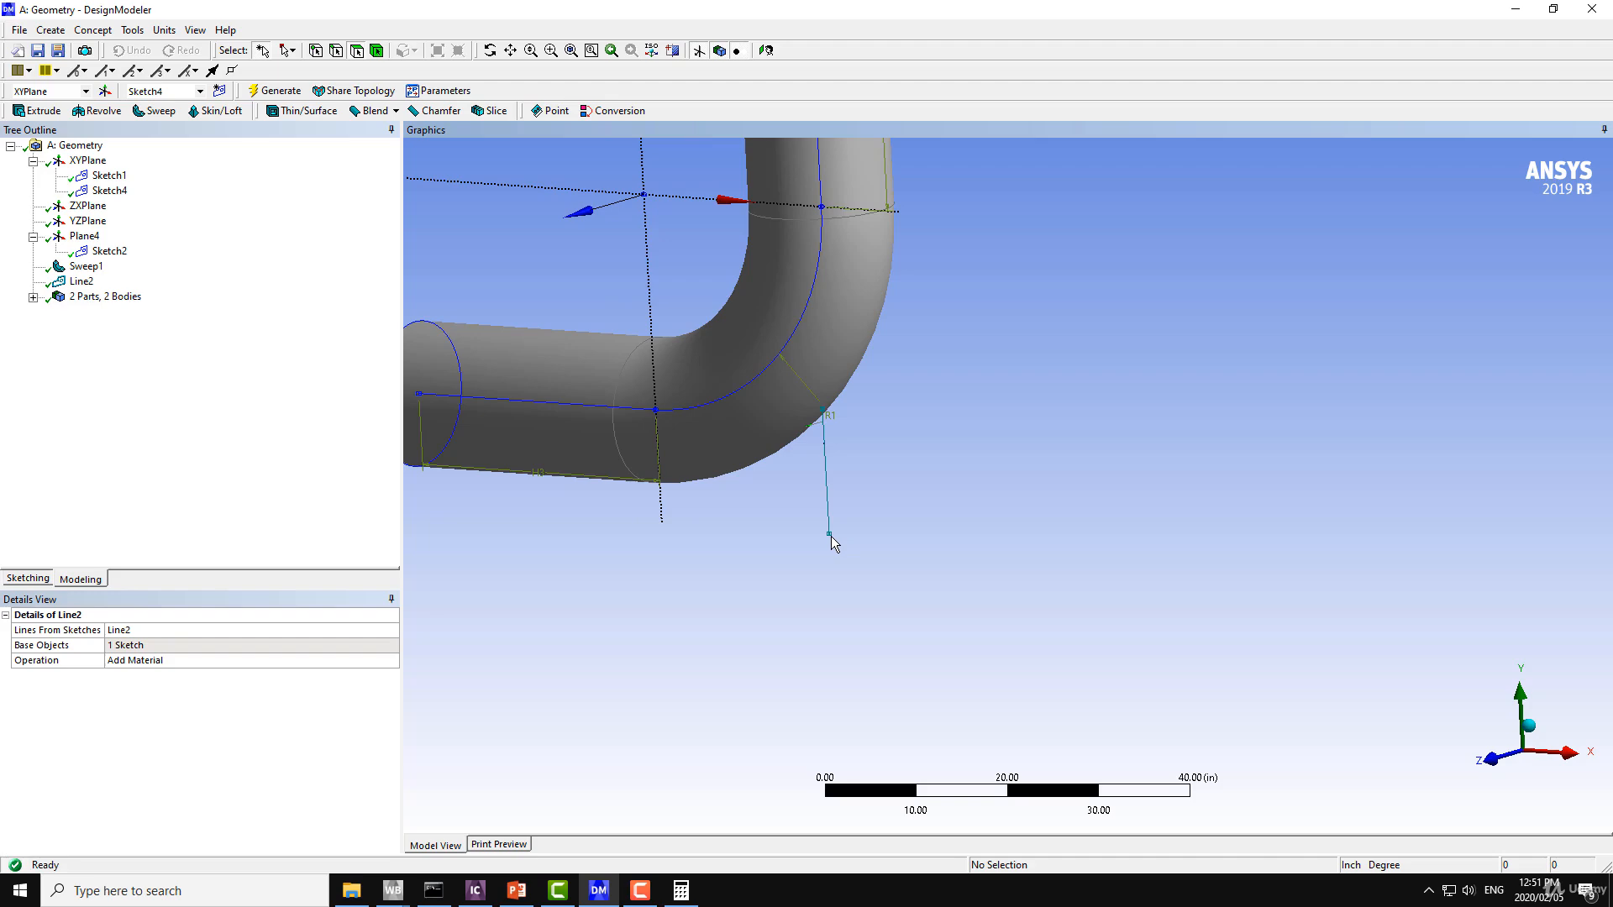
pyautogui.moveTo(804, 411); pyautogui.dragTo(740, 319, button='middle')
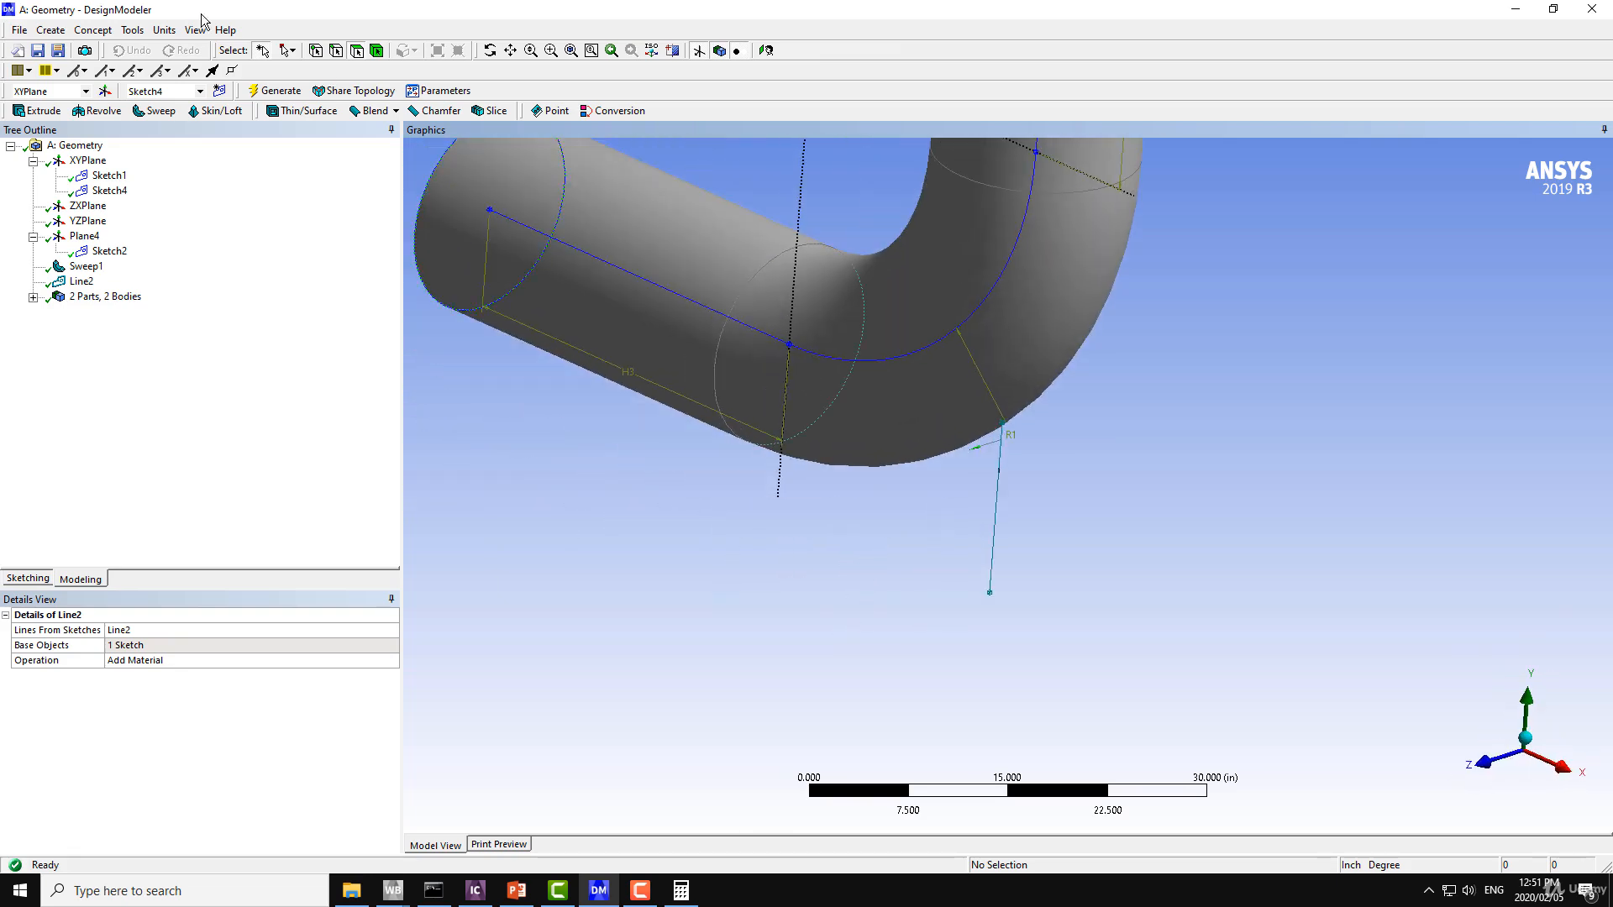
pyautogui.click(101, 90)
pyautogui.click(84, 297)
pyautogui.click(204, 649)
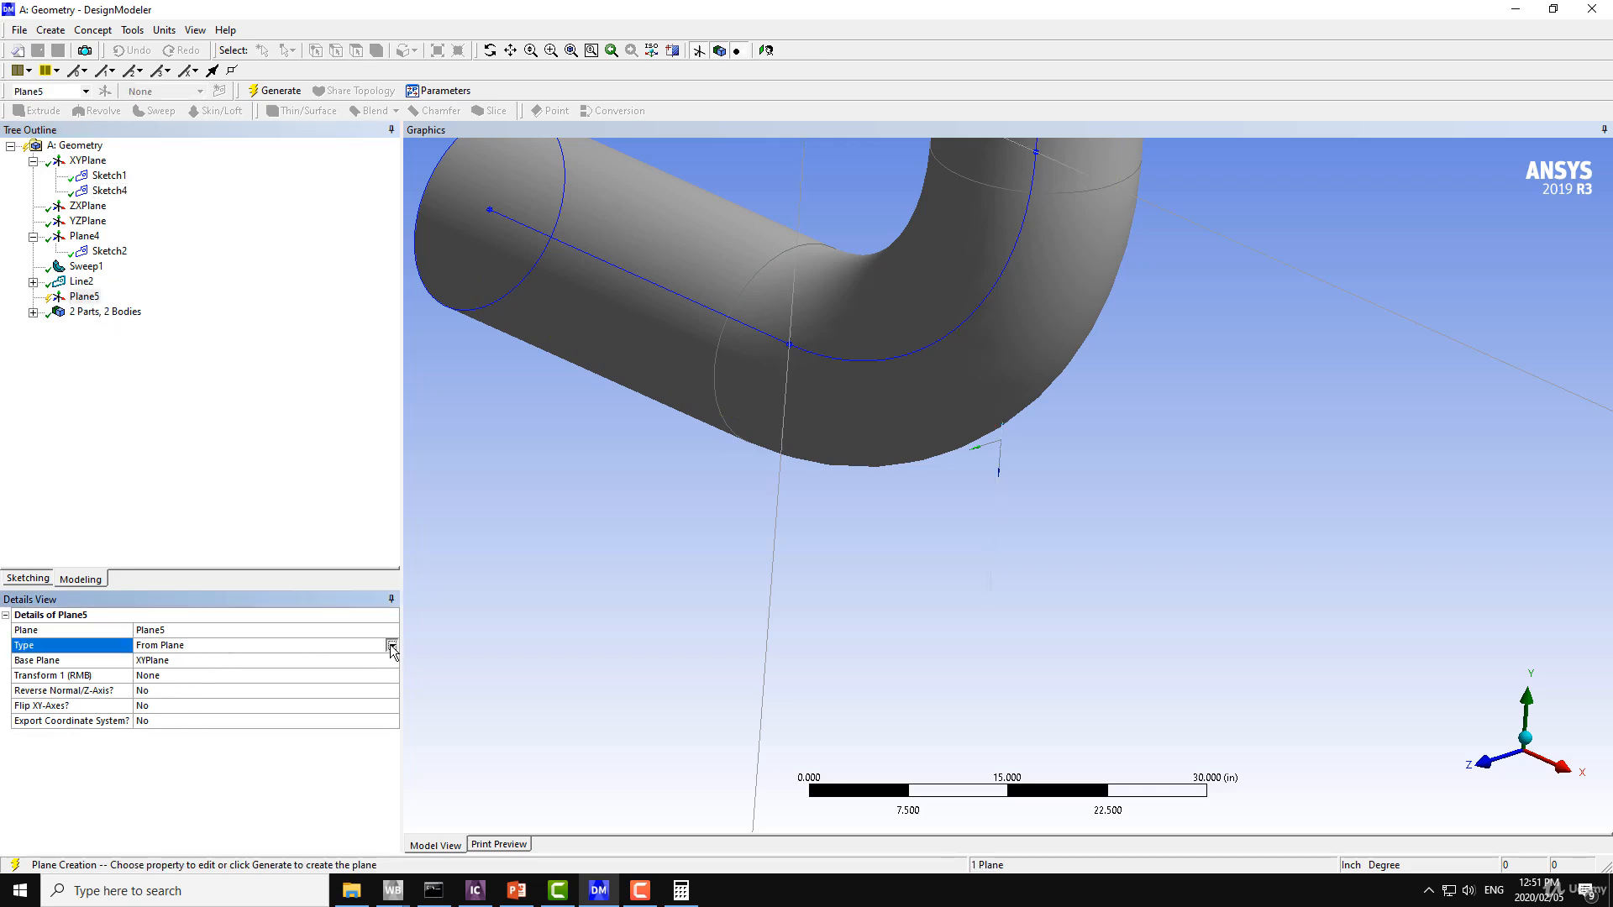
pyautogui.click(315, 646)
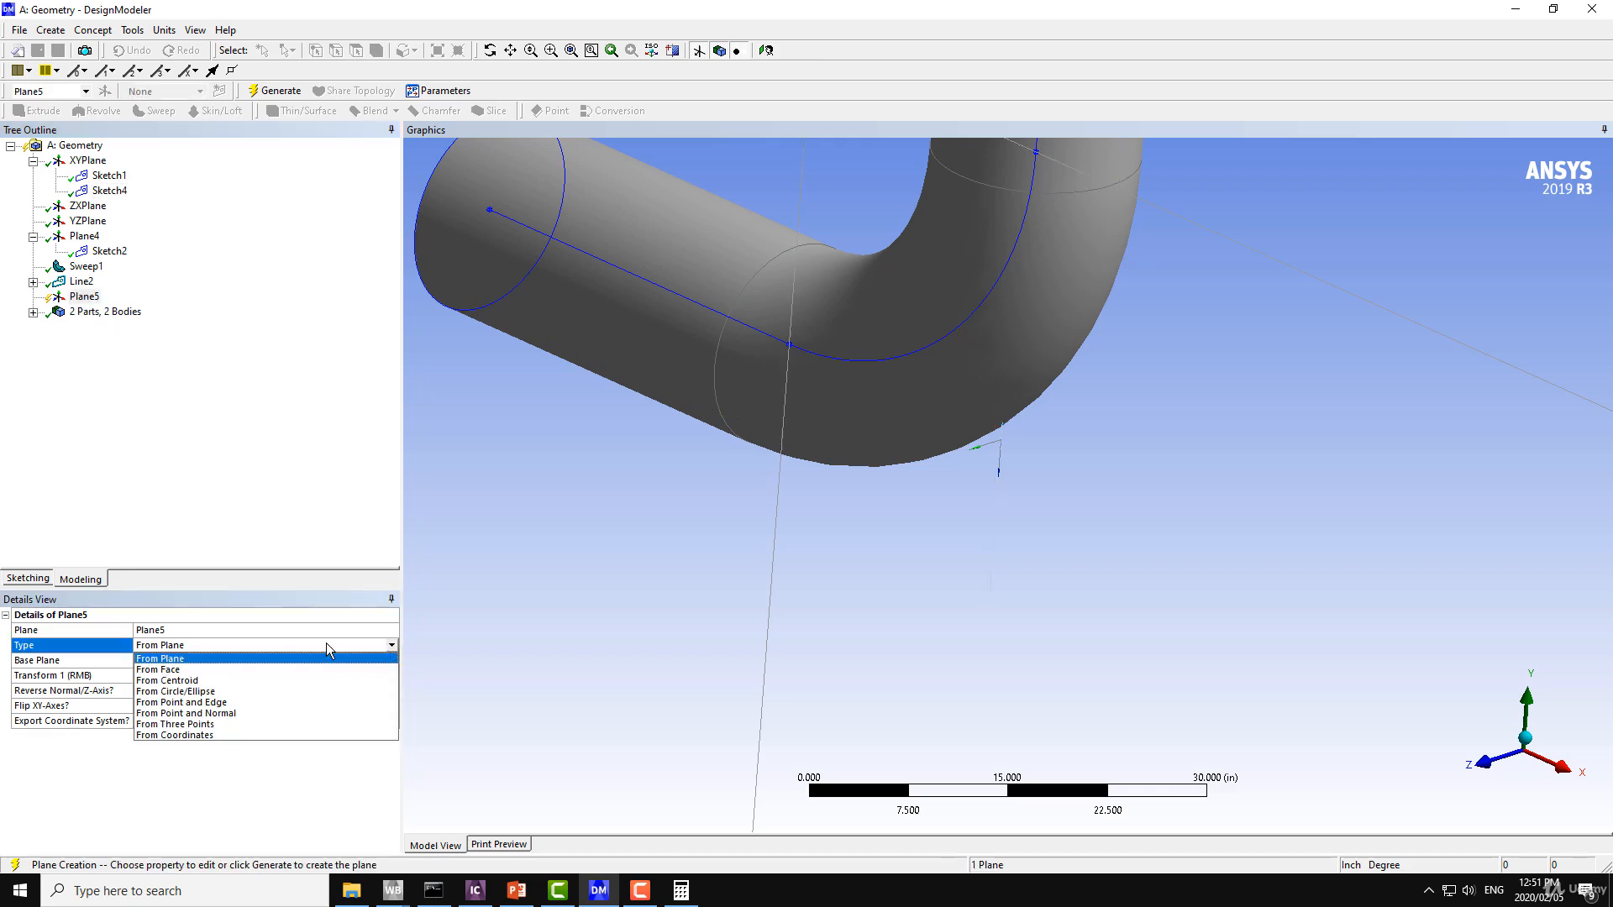
pyautogui.click(242, 713)
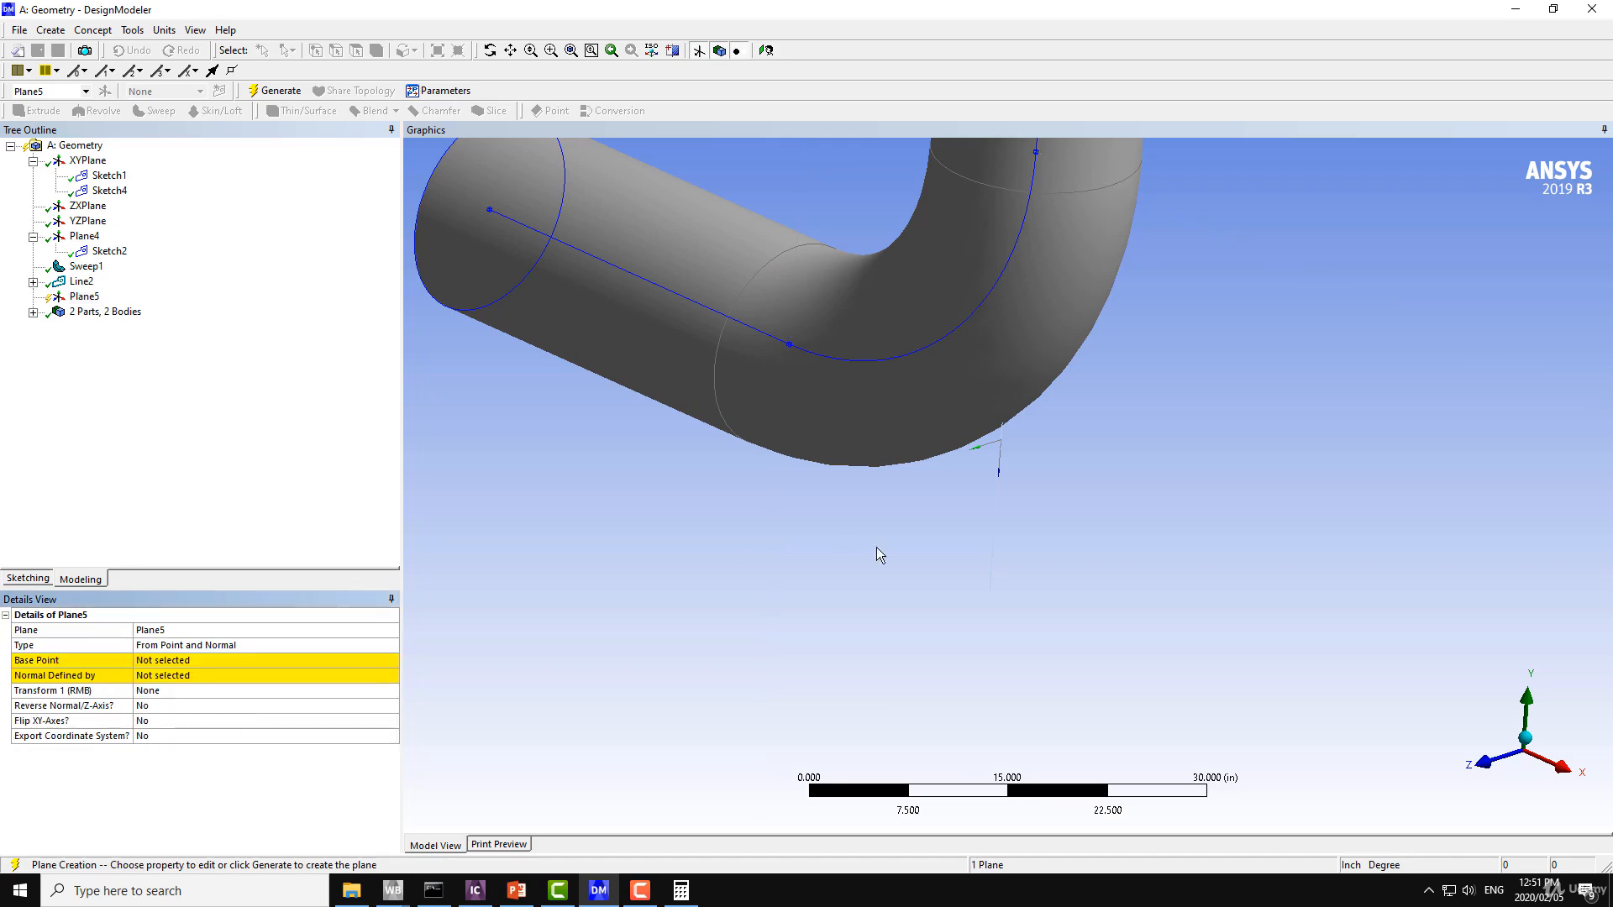
# Assign the lower end vertex of the vertical line as the new plane's base point.
pyautogui.moveTo(1002, 499); pyautogui.dragTo(928, 534, button='middle')
pyautogui.scroll(1, 983, 544)
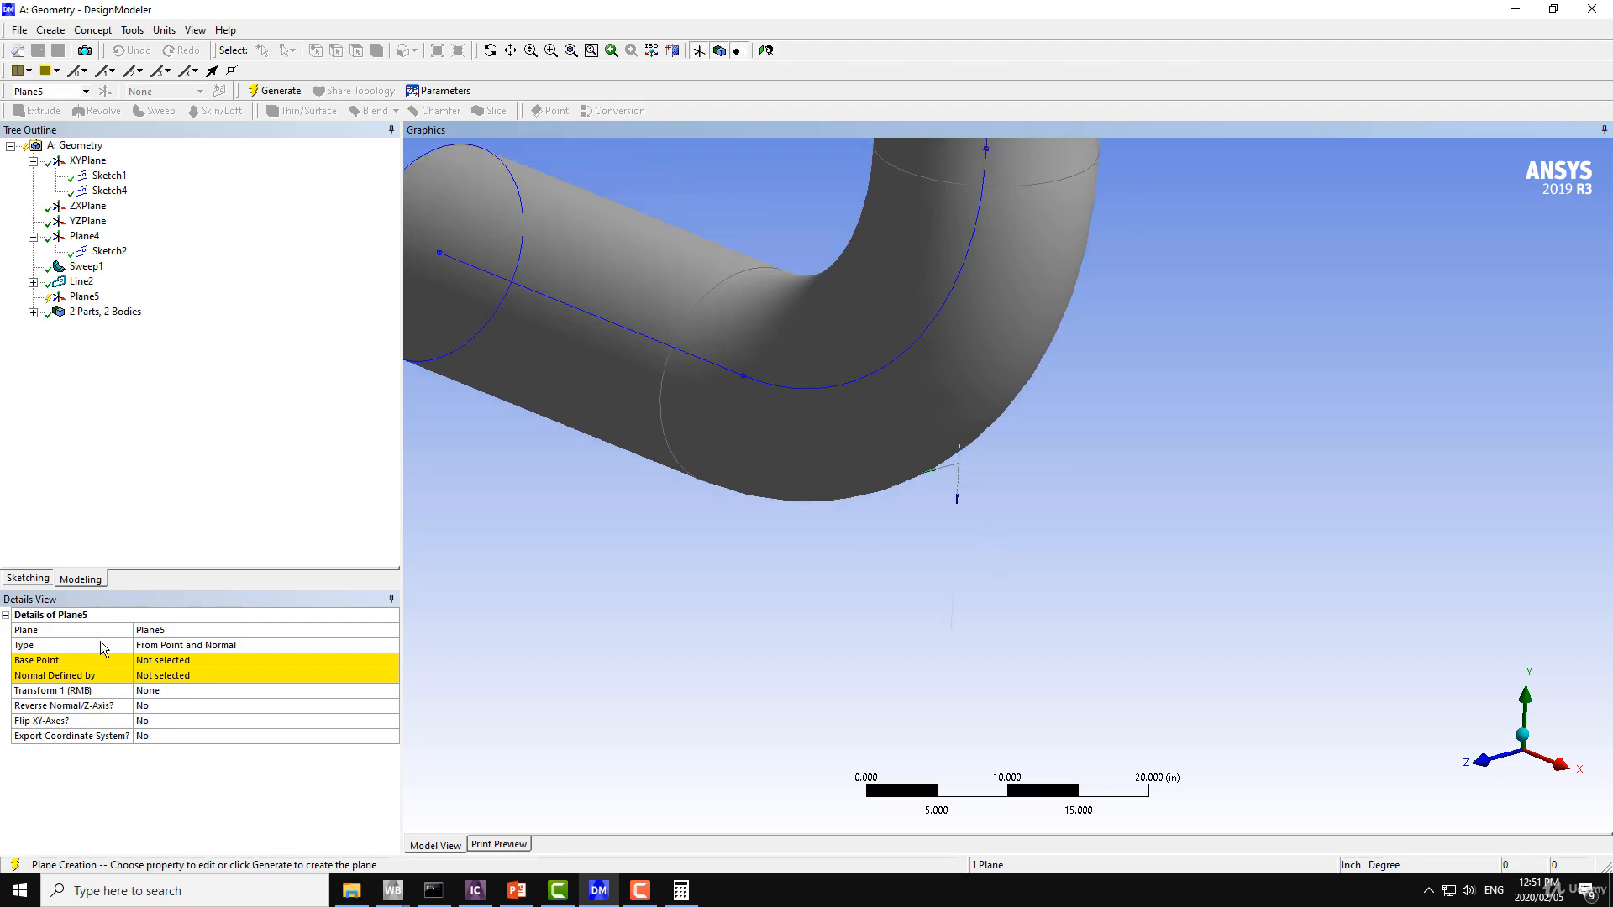
pyautogui.click(184, 663)
pyautogui.scroll(5, 966, 495)
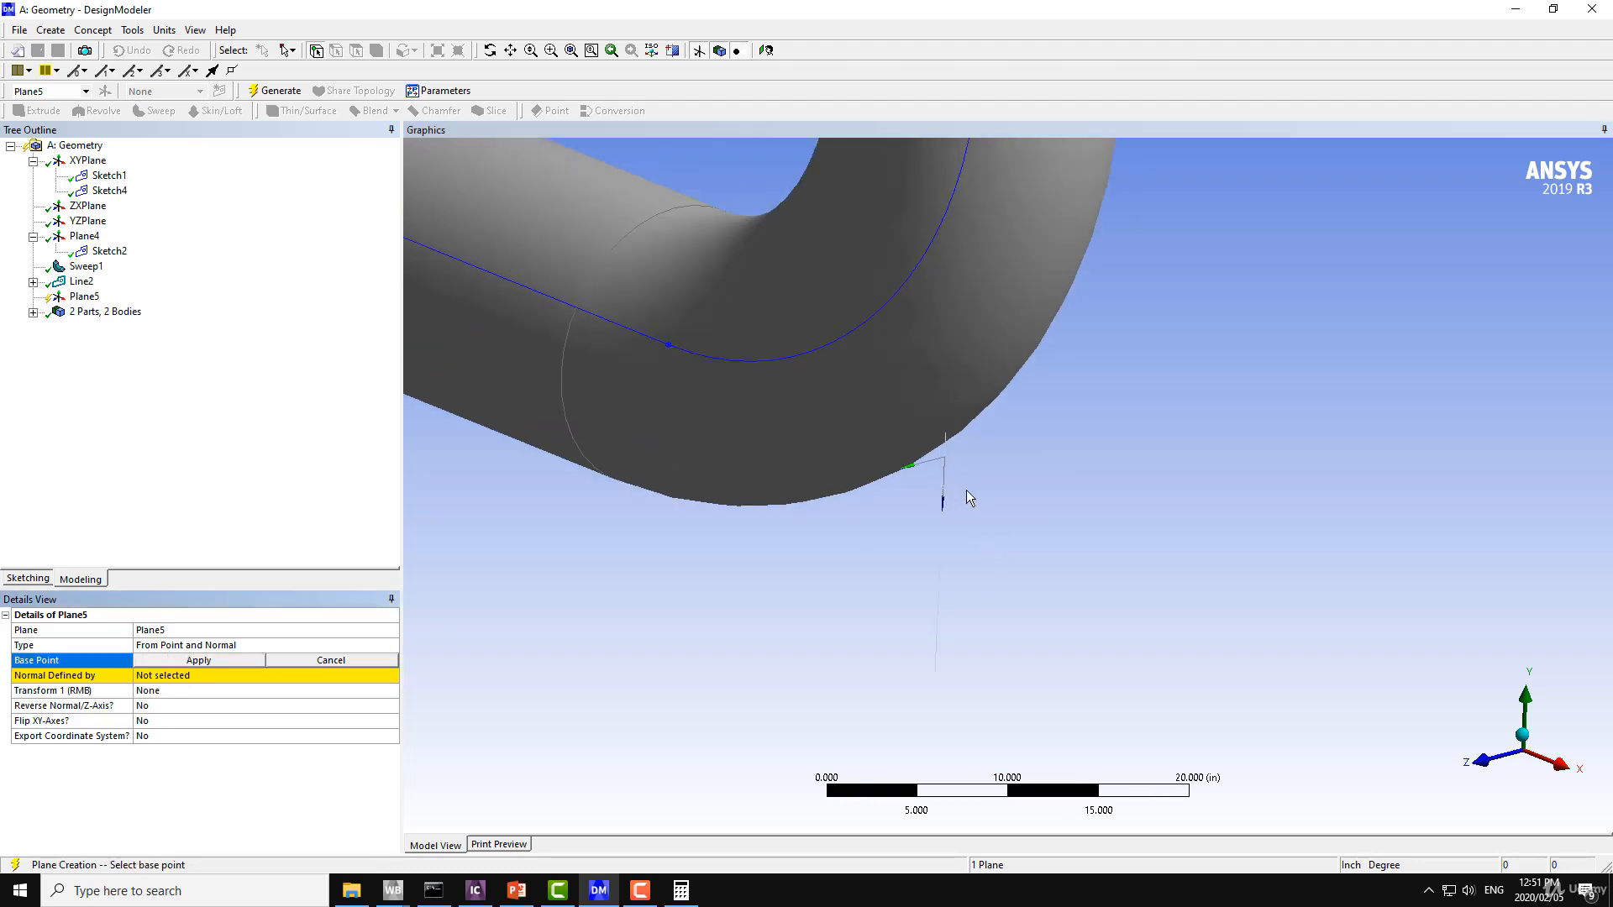
pyautogui.moveTo(954, 488); pyautogui.dragTo(950, 303, button='middle')
pyautogui.scroll(1, 920, 386)
pyautogui.click(975, 450)
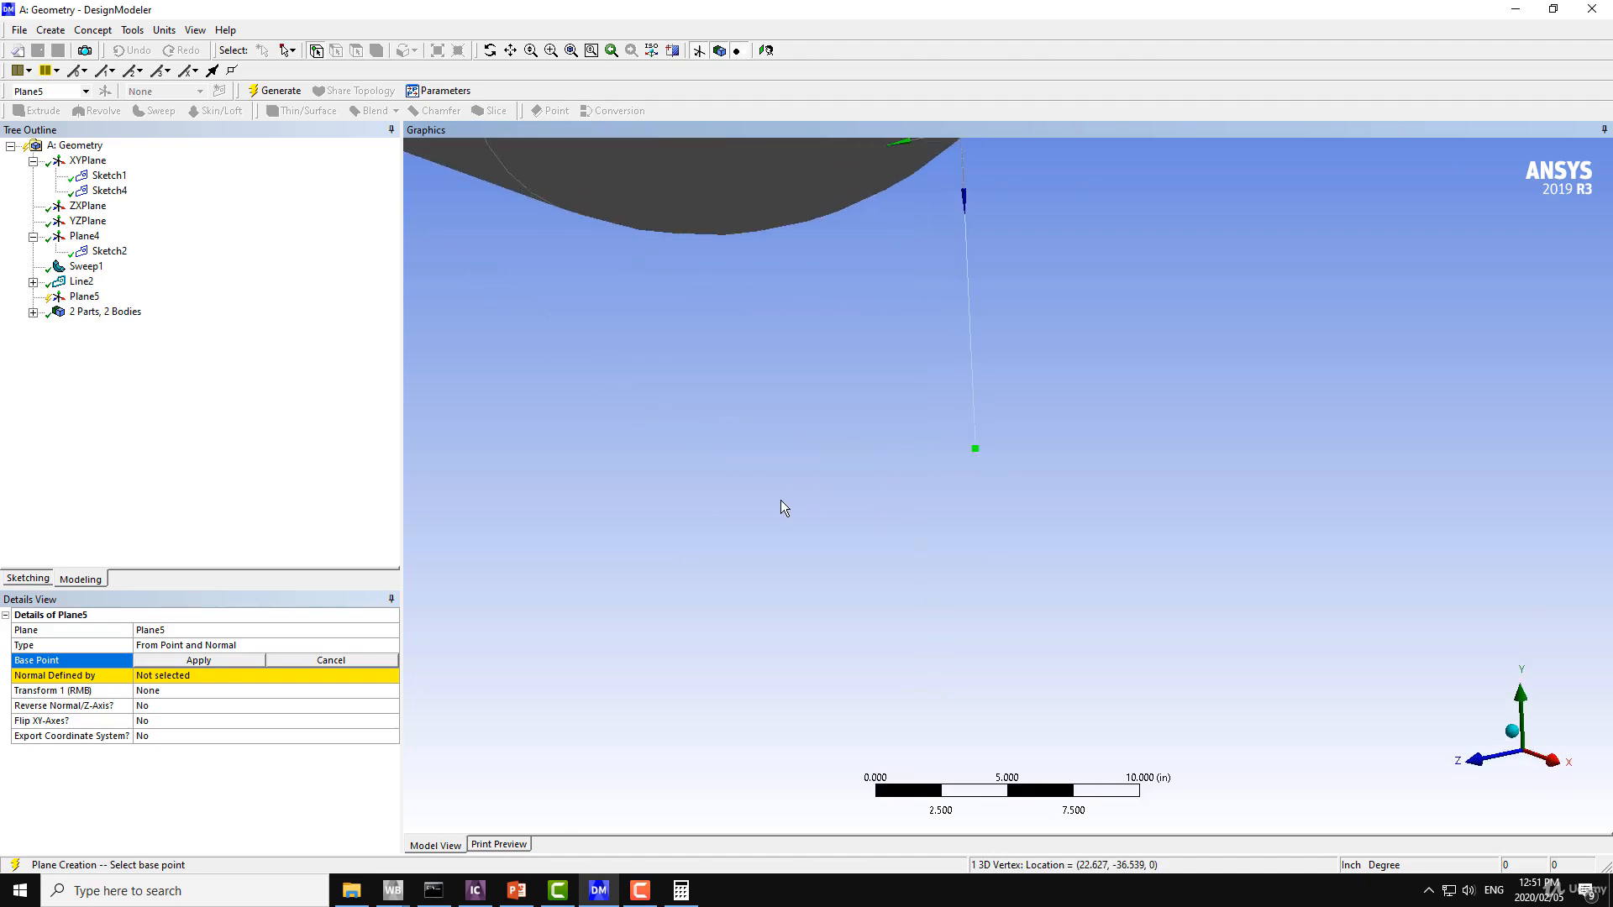
pyautogui.click(161, 661)
# Define the new plane's normal with the ZXPlane and generate the plane.
pyautogui.click(164, 676)
pyautogui.moveTo(617, 586); pyautogui.dragTo(787, 544, button='middle')
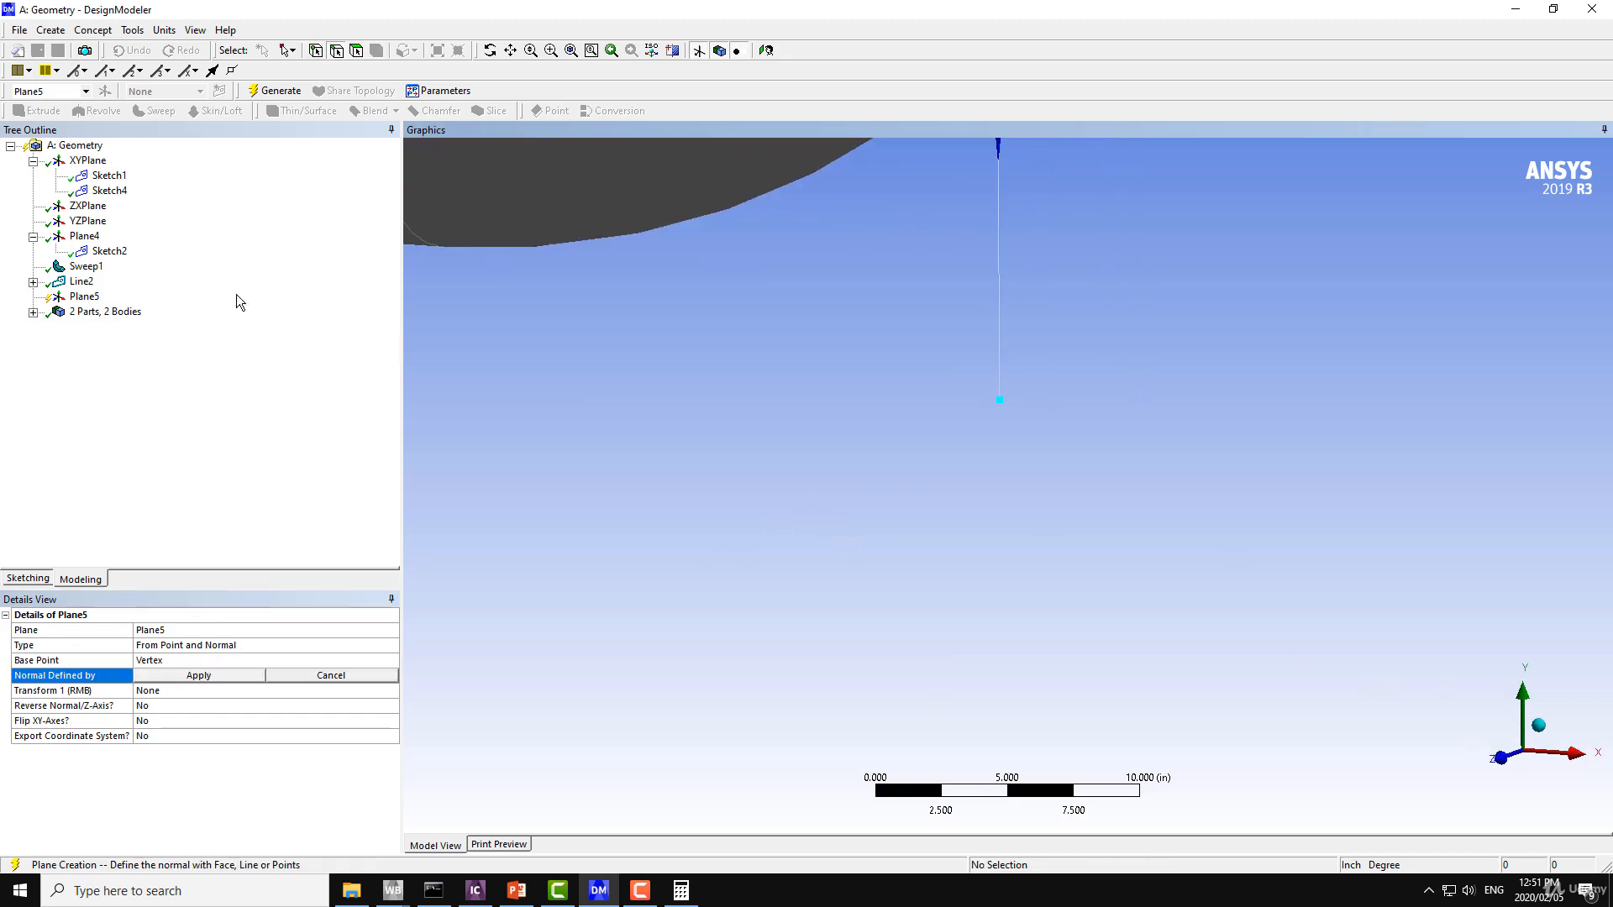
pyautogui.click(88, 221)
pyautogui.scroll(-3, 861, 546)
pyautogui.moveTo(901, 472)
pyautogui.mouseDown(button='middle')
pyautogui.moveTo(745, 454)
pyautogui.moveTo(867, 415)
pyautogui.moveTo(824, 436)
pyautogui.moveTo(849, 437)
pyautogui.mouseUp(button='middle')
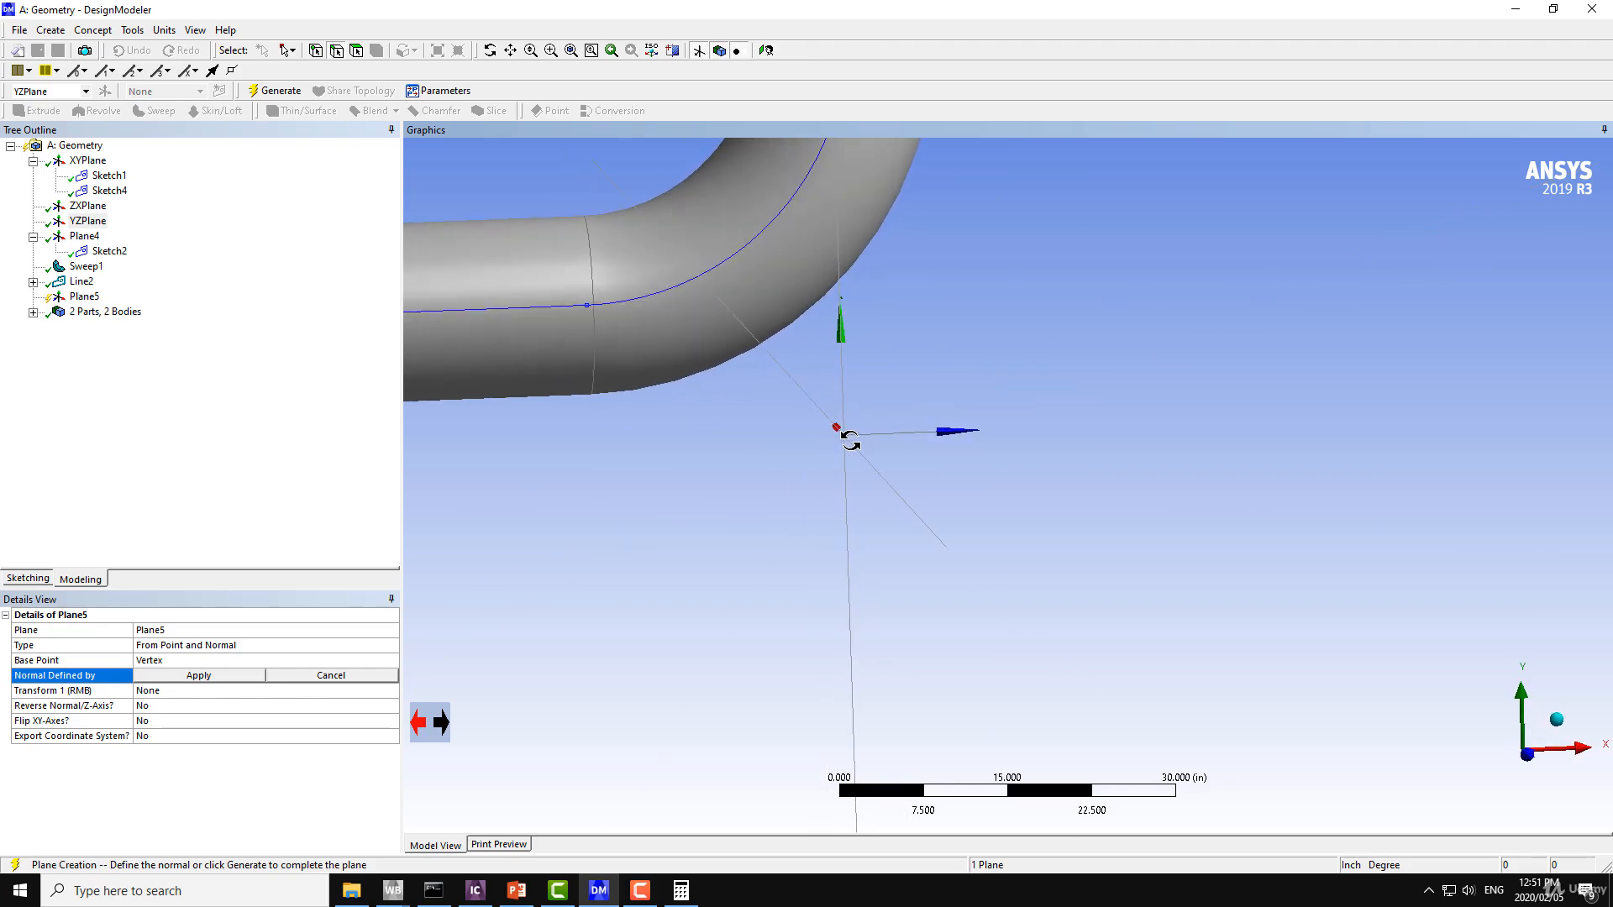
pyautogui.click(89, 207)
pyautogui.moveTo(791, 475); pyautogui.dragTo(817, 496, button='middle')
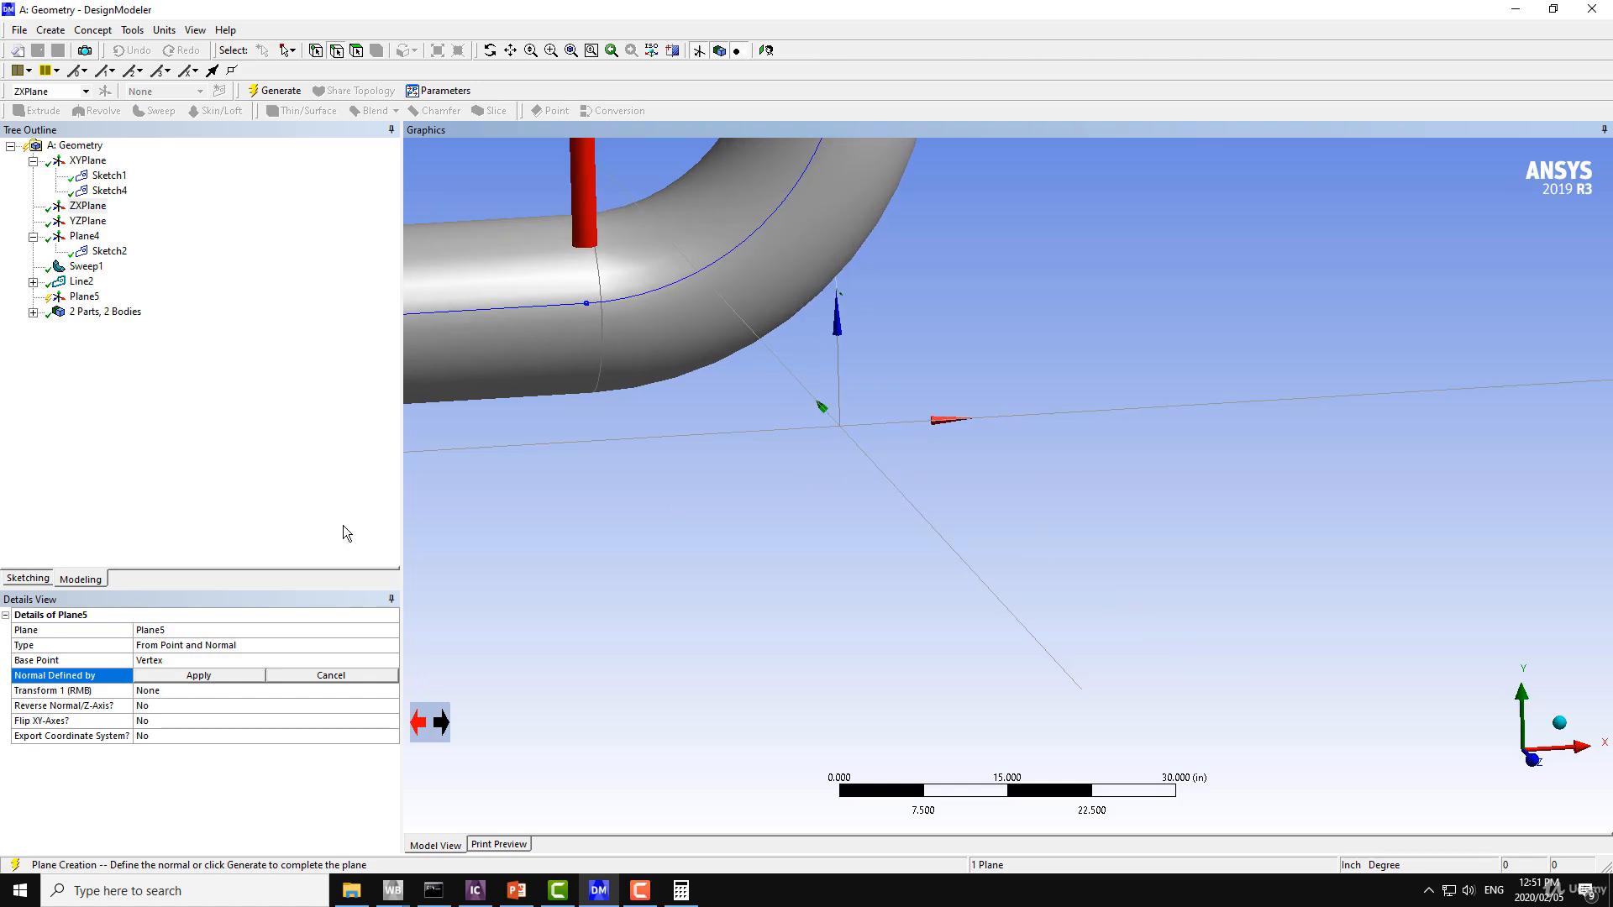
pyautogui.click(195, 674)
pyautogui.click(276, 93)
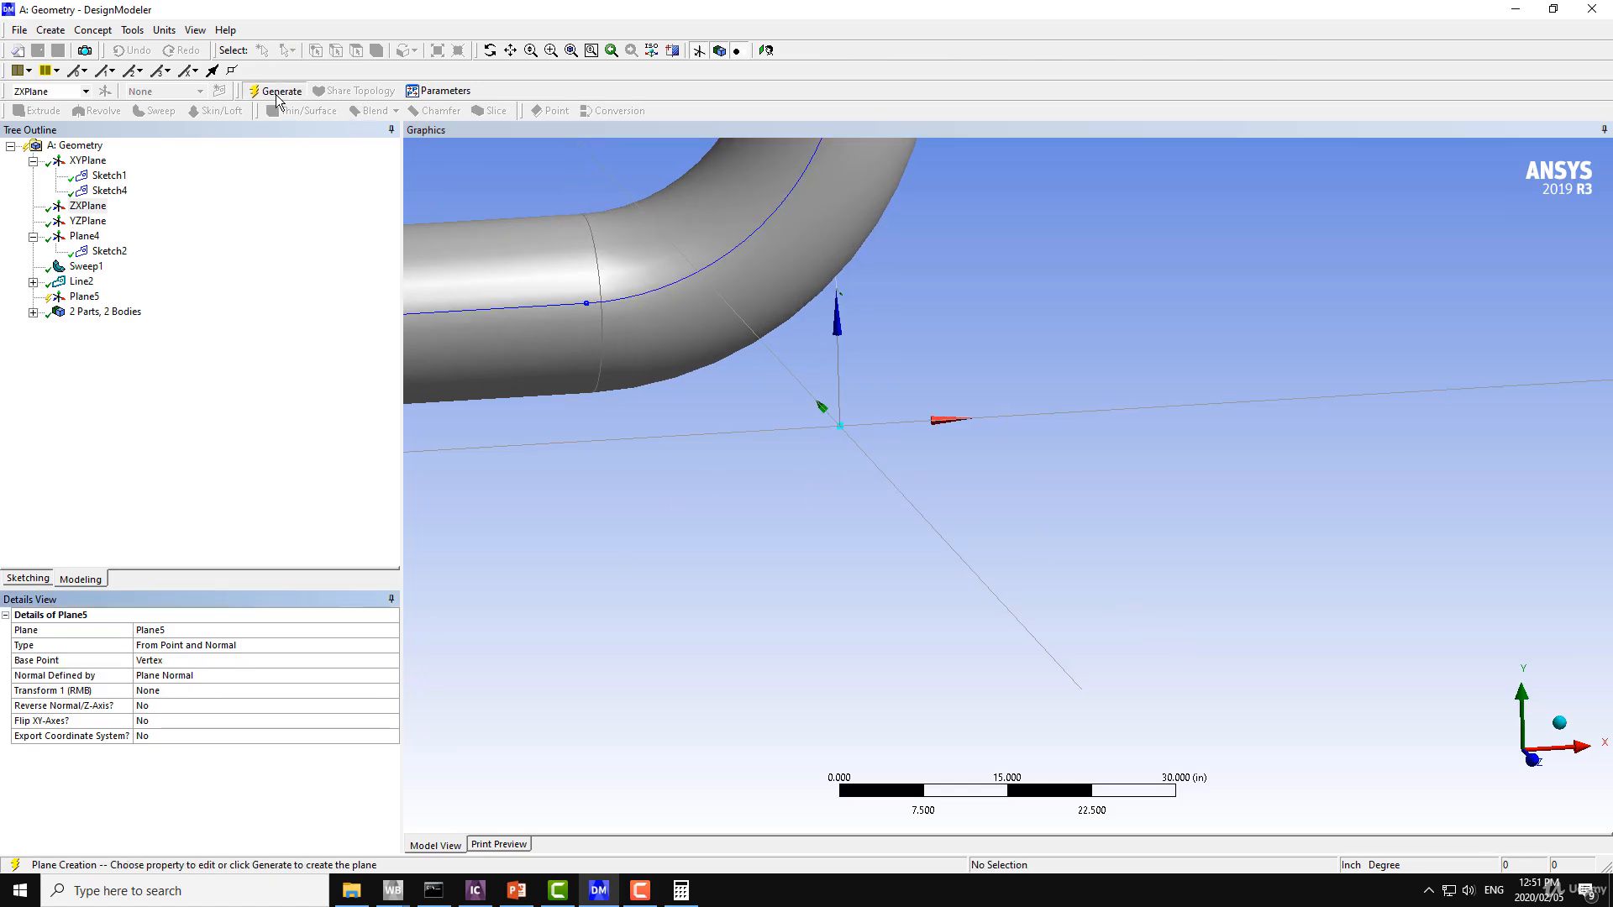
# Sketch a circle about 3.4 in in diameter on Plane5, centred on the plane's origin.
pyautogui.scroll(2, 890, 517)
pyautogui.keyDown('ctrl'); pyautogui.moveTo(882, 496); pyautogui.dragTo(886, 568, button='middle'); pyautogui.keyUp('ctrl')
pyautogui.moveTo(781, 517); pyautogui.dragTo(874, 416, button='middle')
pyautogui.scroll(3, 905, 526)
pyautogui.click(86, 296)
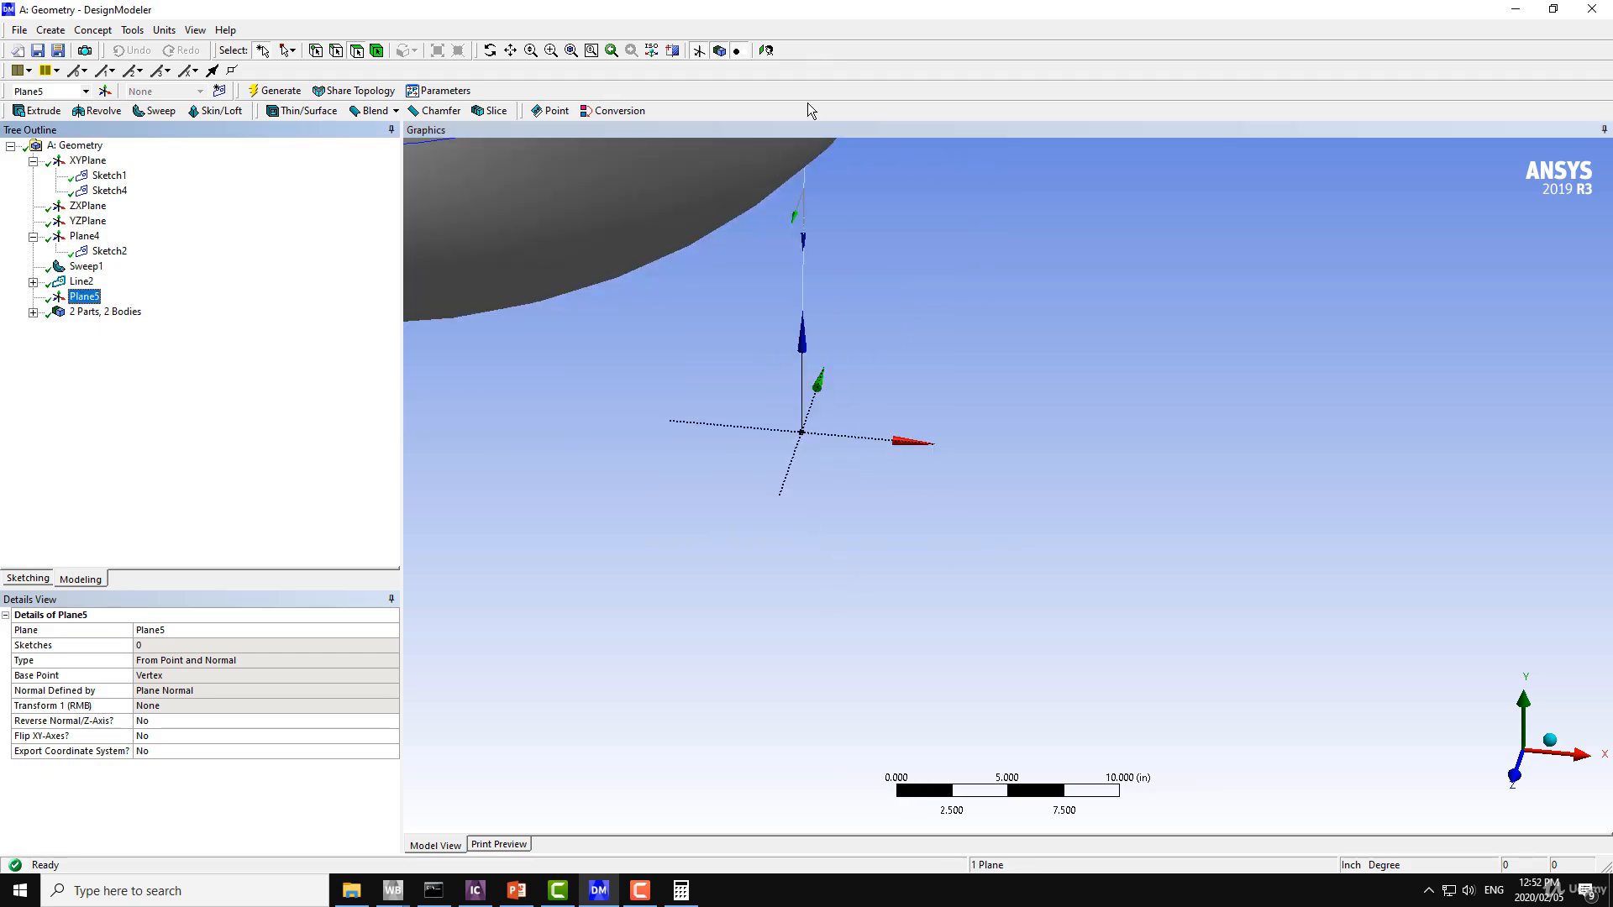
pyautogui.click(765, 51)
pyautogui.scroll(5, 883, 536)
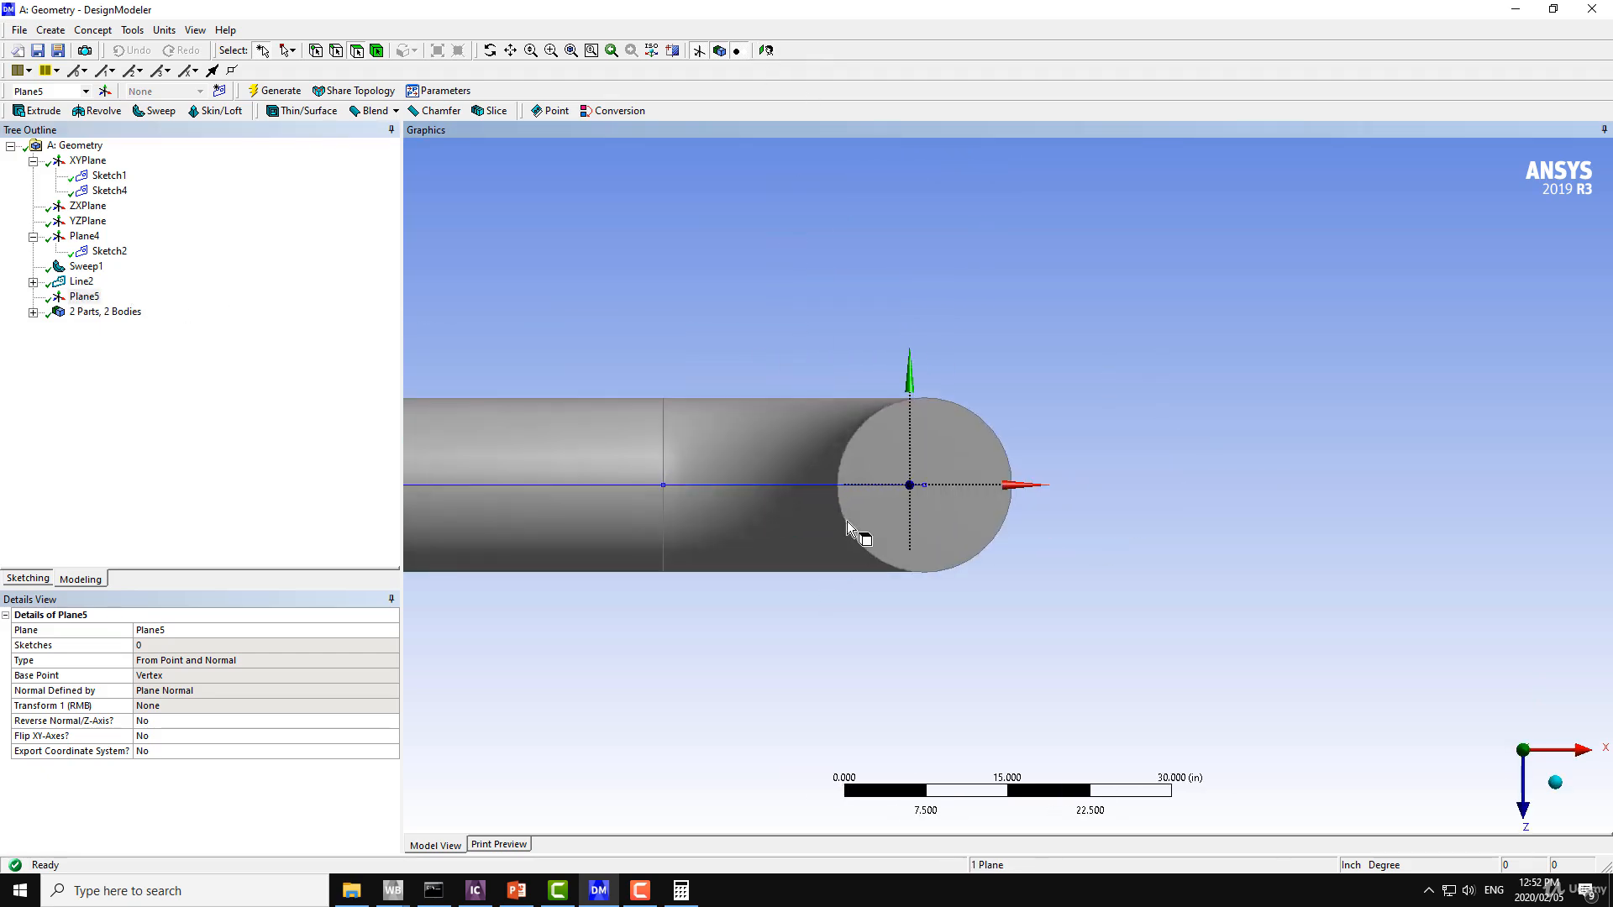
pyautogui.click(27, 578)
pyautogui.click(33, 287)
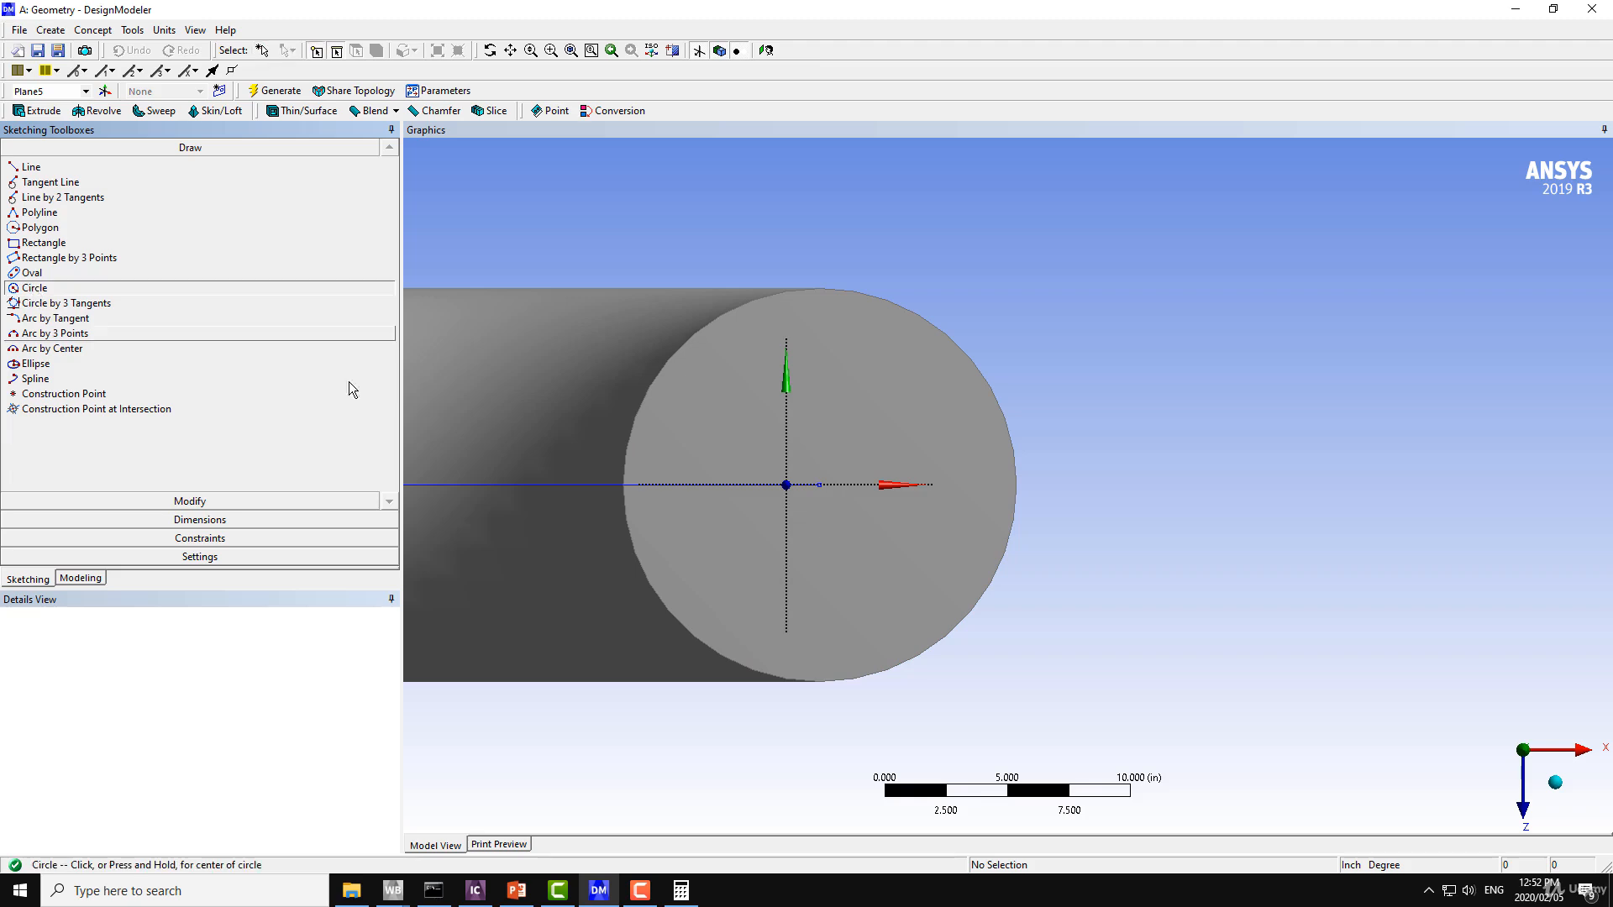
pyautogui.click(786, 485)
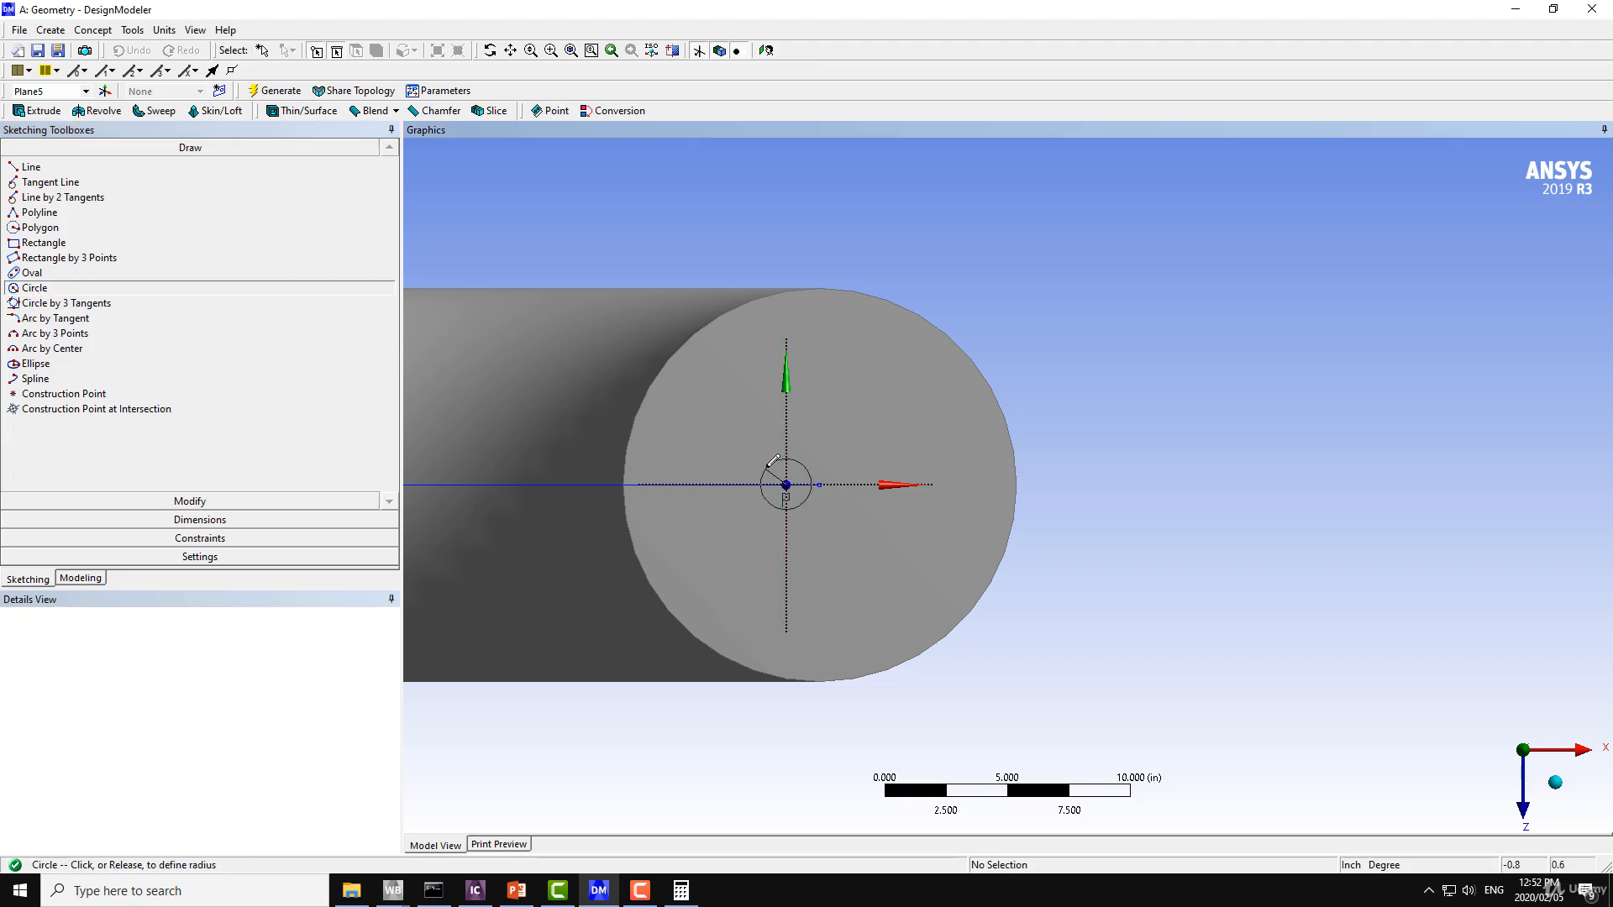
pyautogui.click(622, 443)
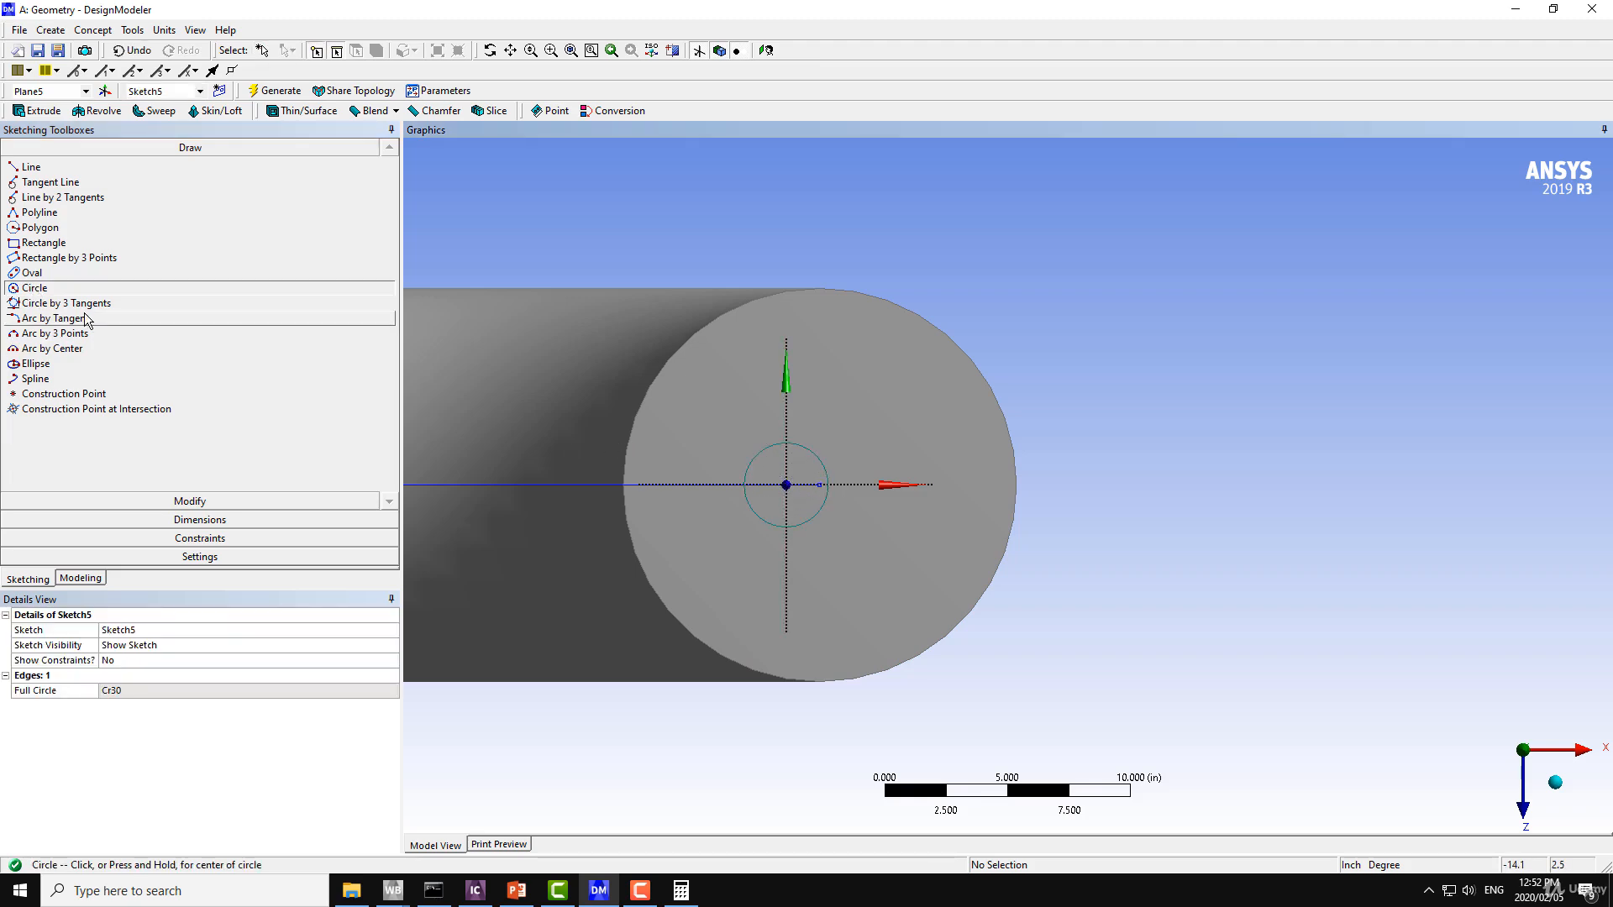
# Add a diameter dimension to the circle and set it to 4 in.
pyautogui.click(200, 519)
pyautogui.click(42, 280)
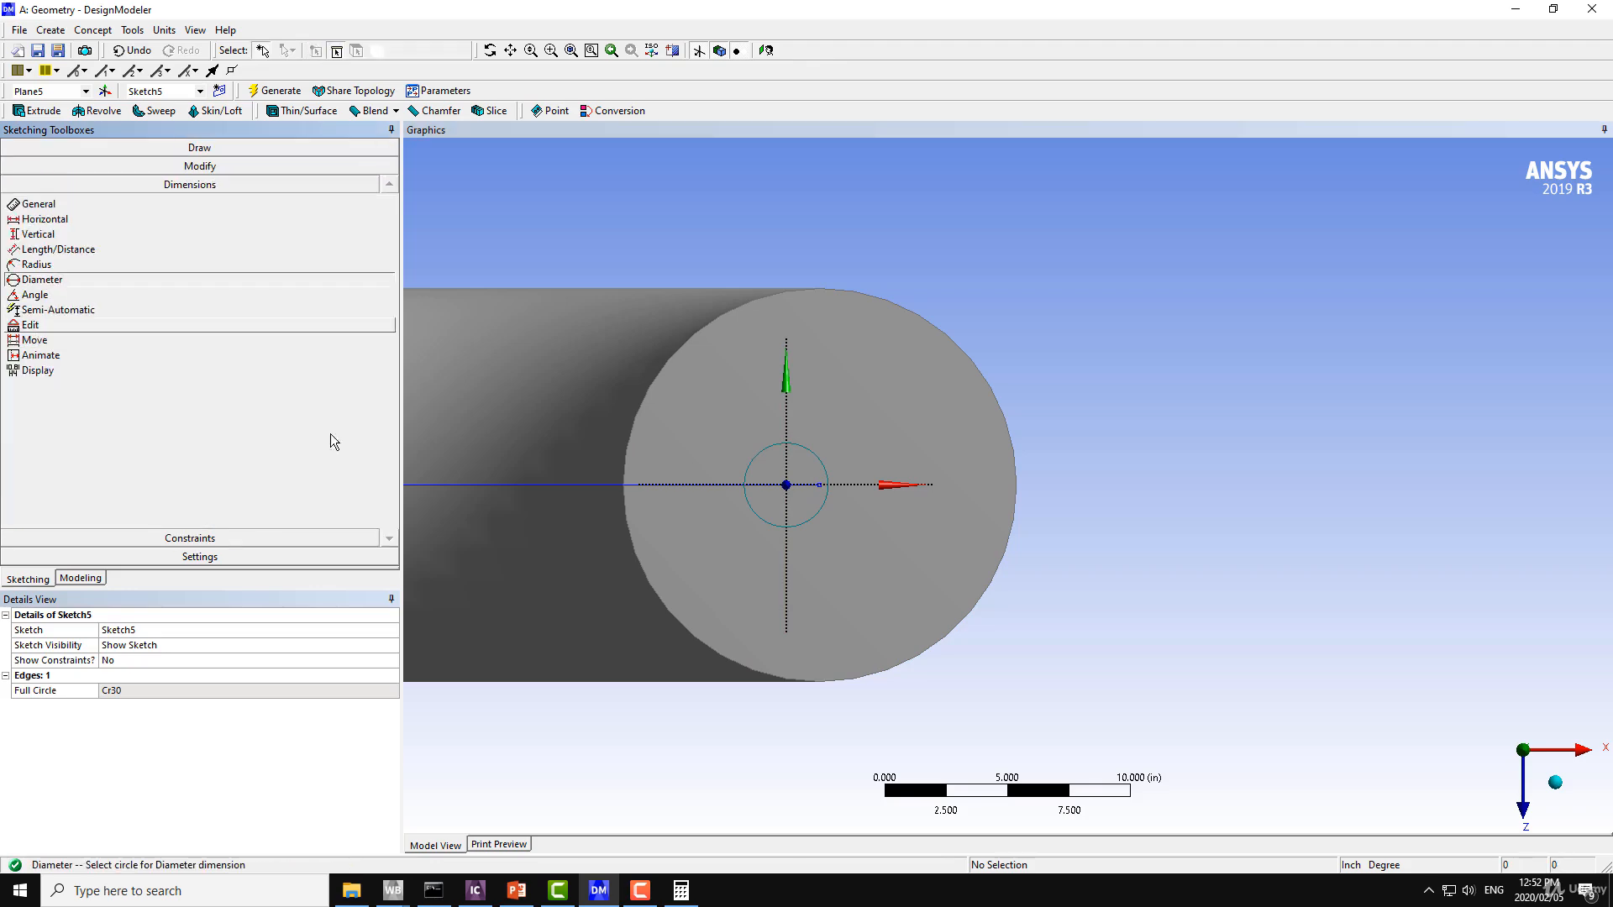
pyautogui.click(747, 469)
pyautogui.click(718, 456)
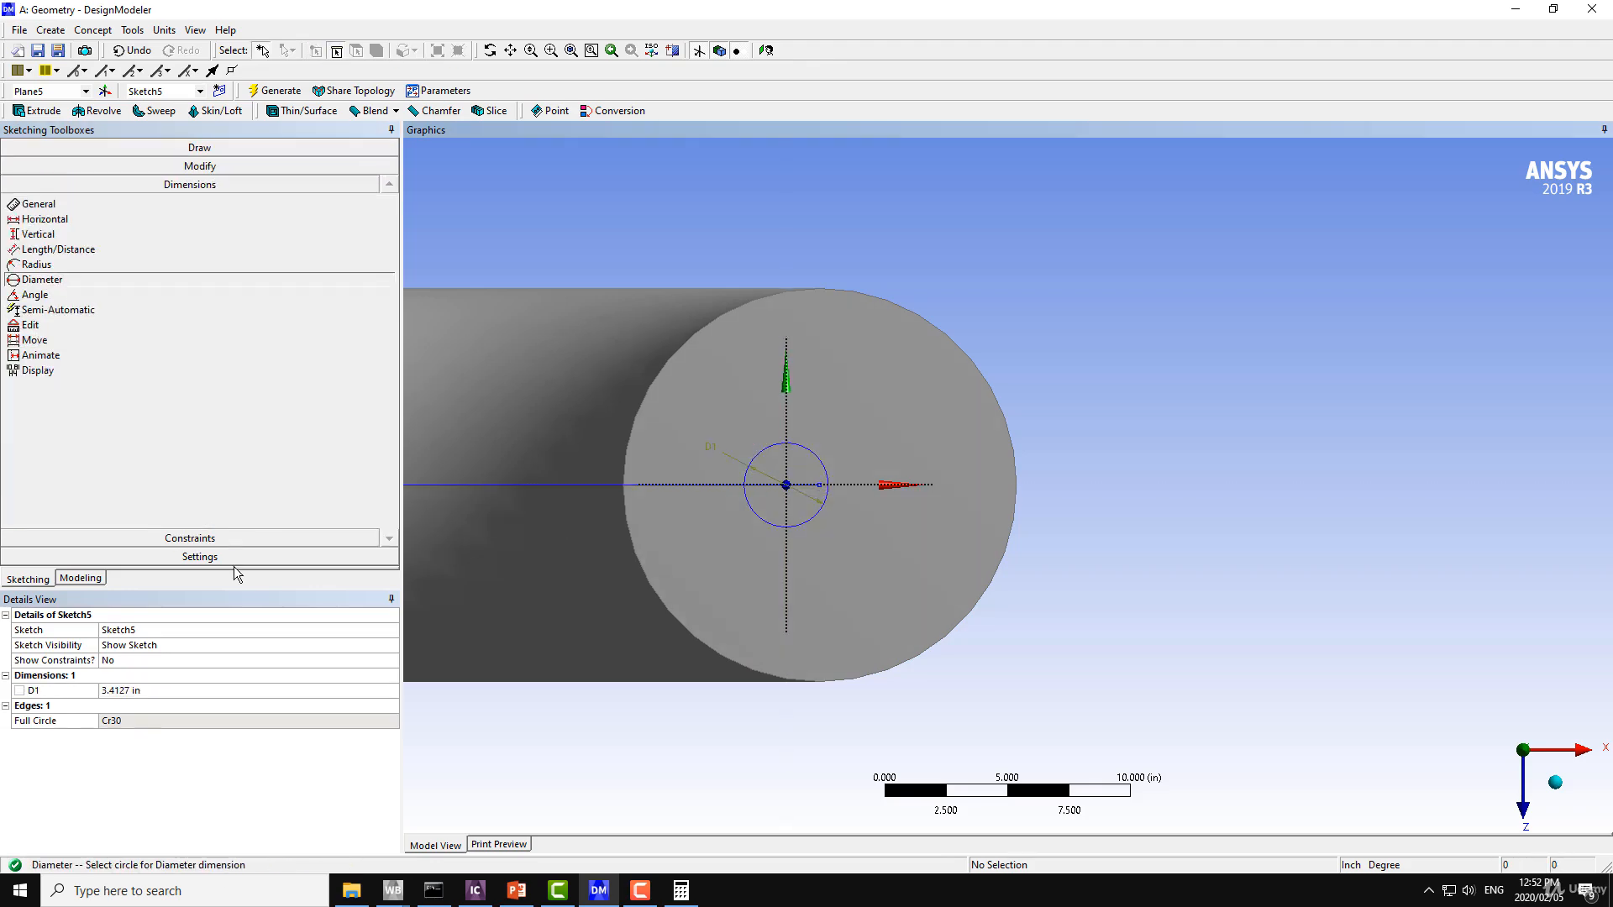
pyautogui.click(126, 691)
pyautogui.write('7')
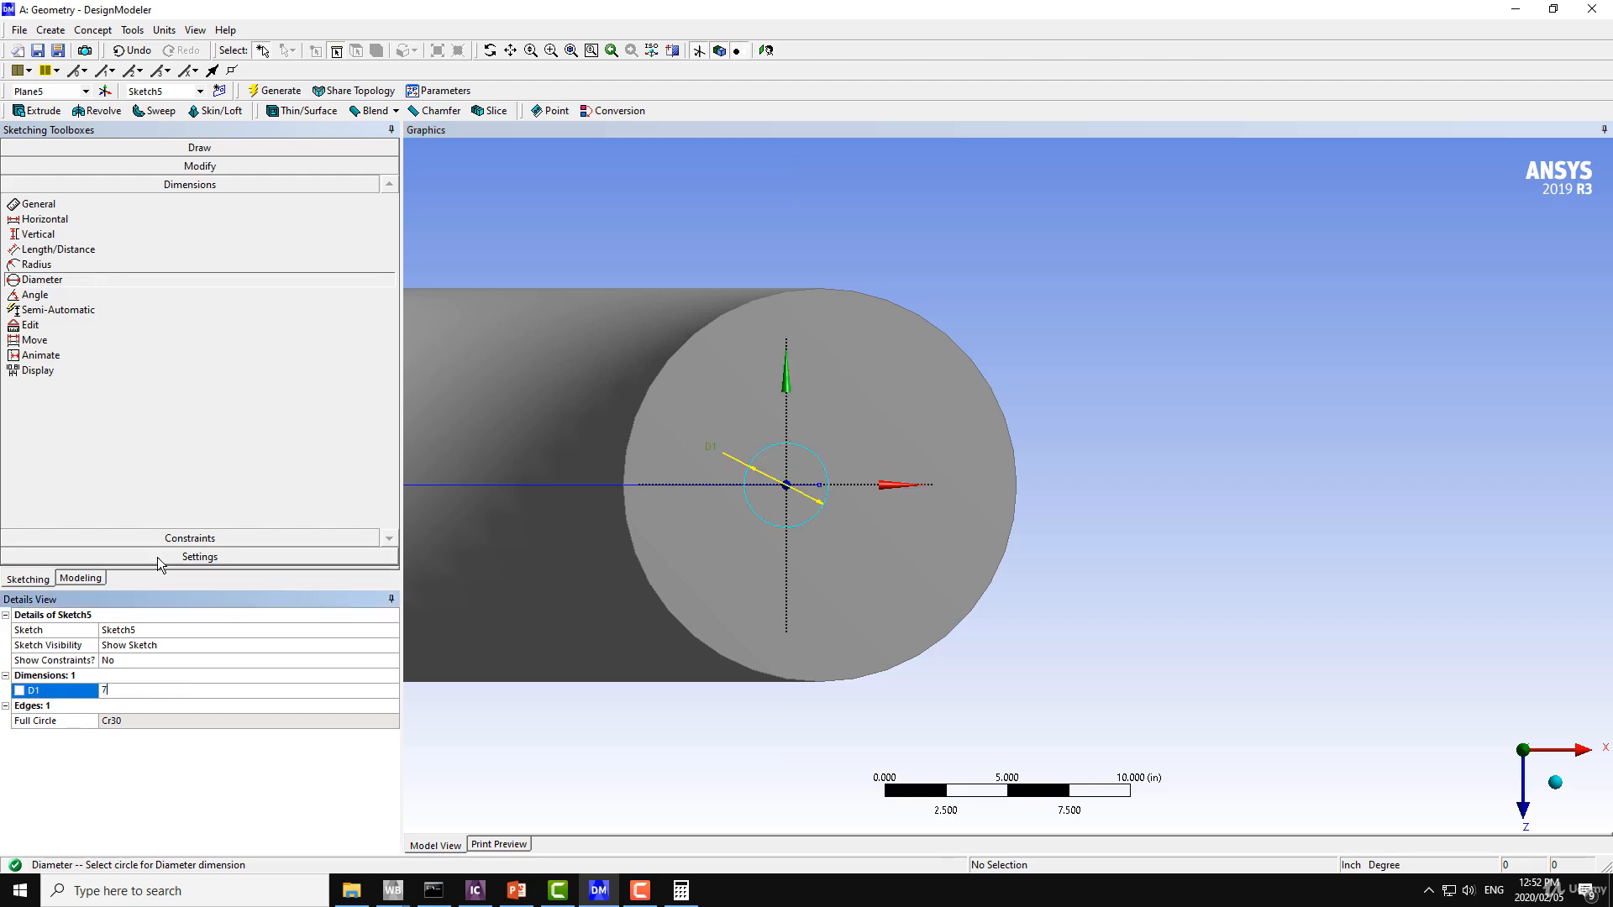
pyautogui.press('BackSpace')
pyautogui.write('4')
pyautogui.press('Return')
# Start an Extrude feature with the circle sketch Sketch5 as its geometry.
pyautogui.click(36, 111)
pyautogui.moveTo(767, 313); pyautogui.dragTo(753, 452, button='middle')
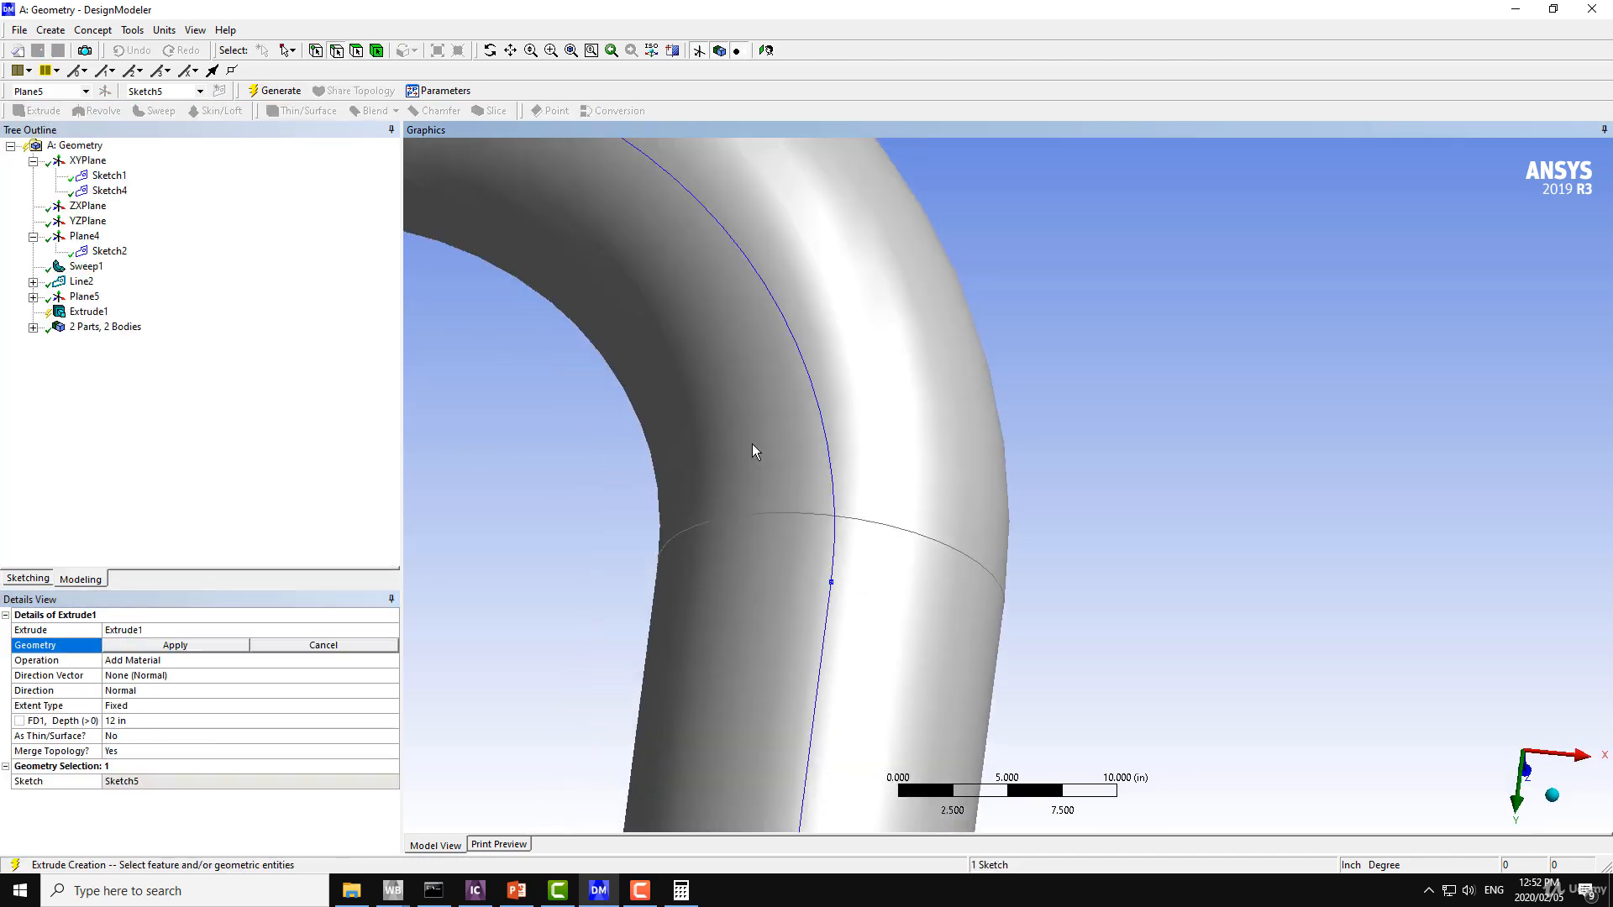
pyautogui.scroll(-5, 781, 466)
pyautogui.moveTo(773, 573); pyautogui.dragTo(421, 443, button='middle')
pyautogui.moveTo(701, 458); pyautogui.dragTo(780, 475, button='middle')
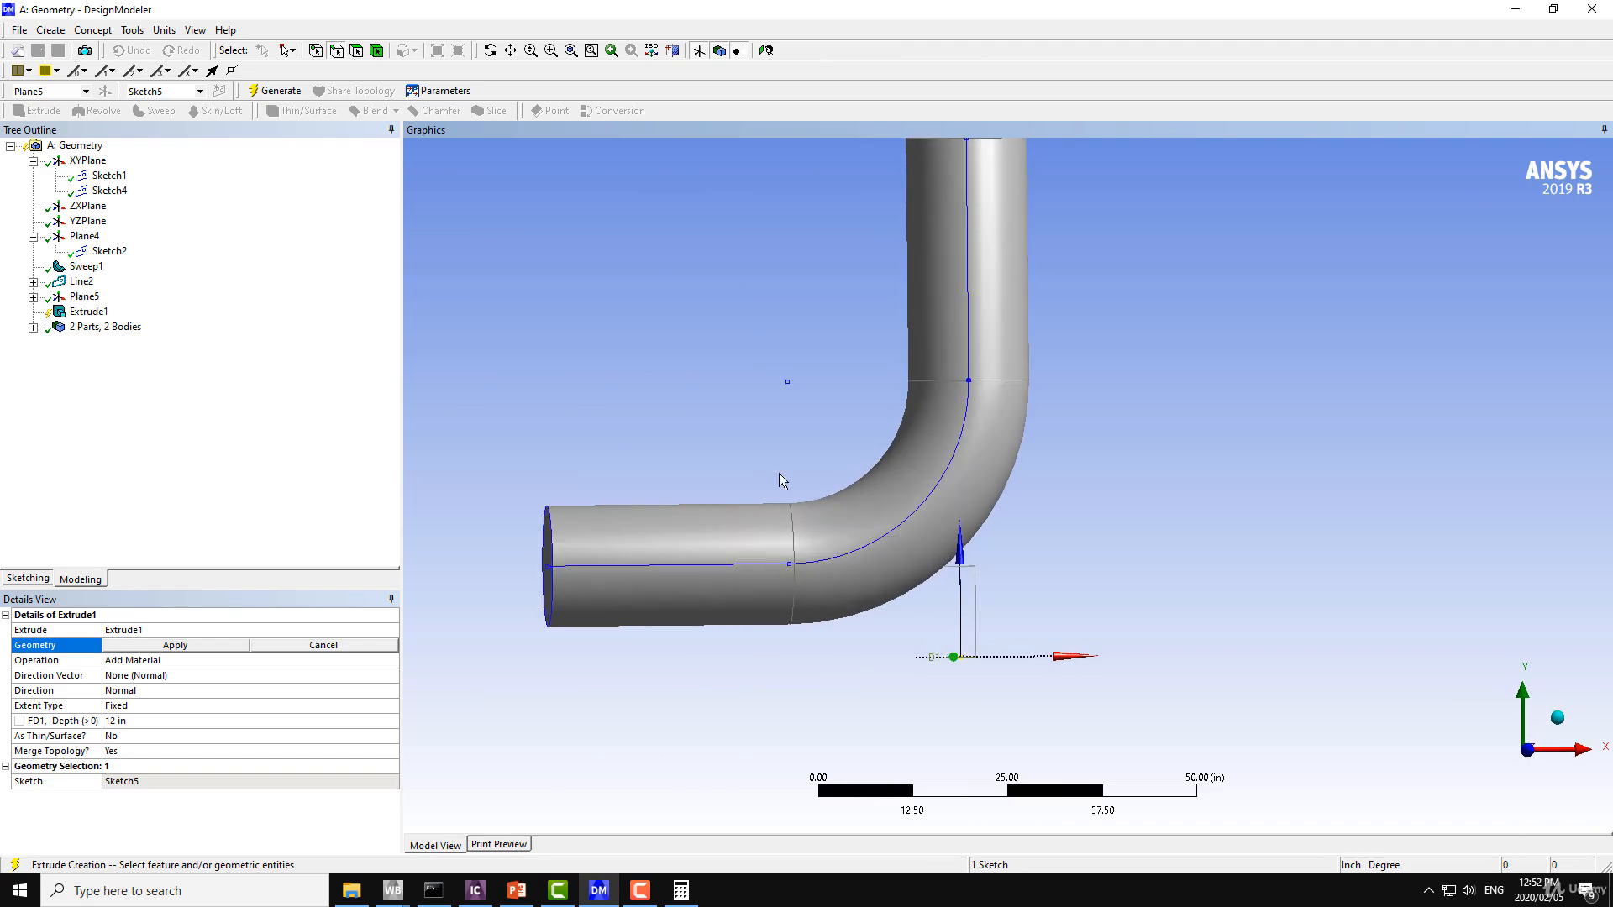
pyautogui.click(151, 647)
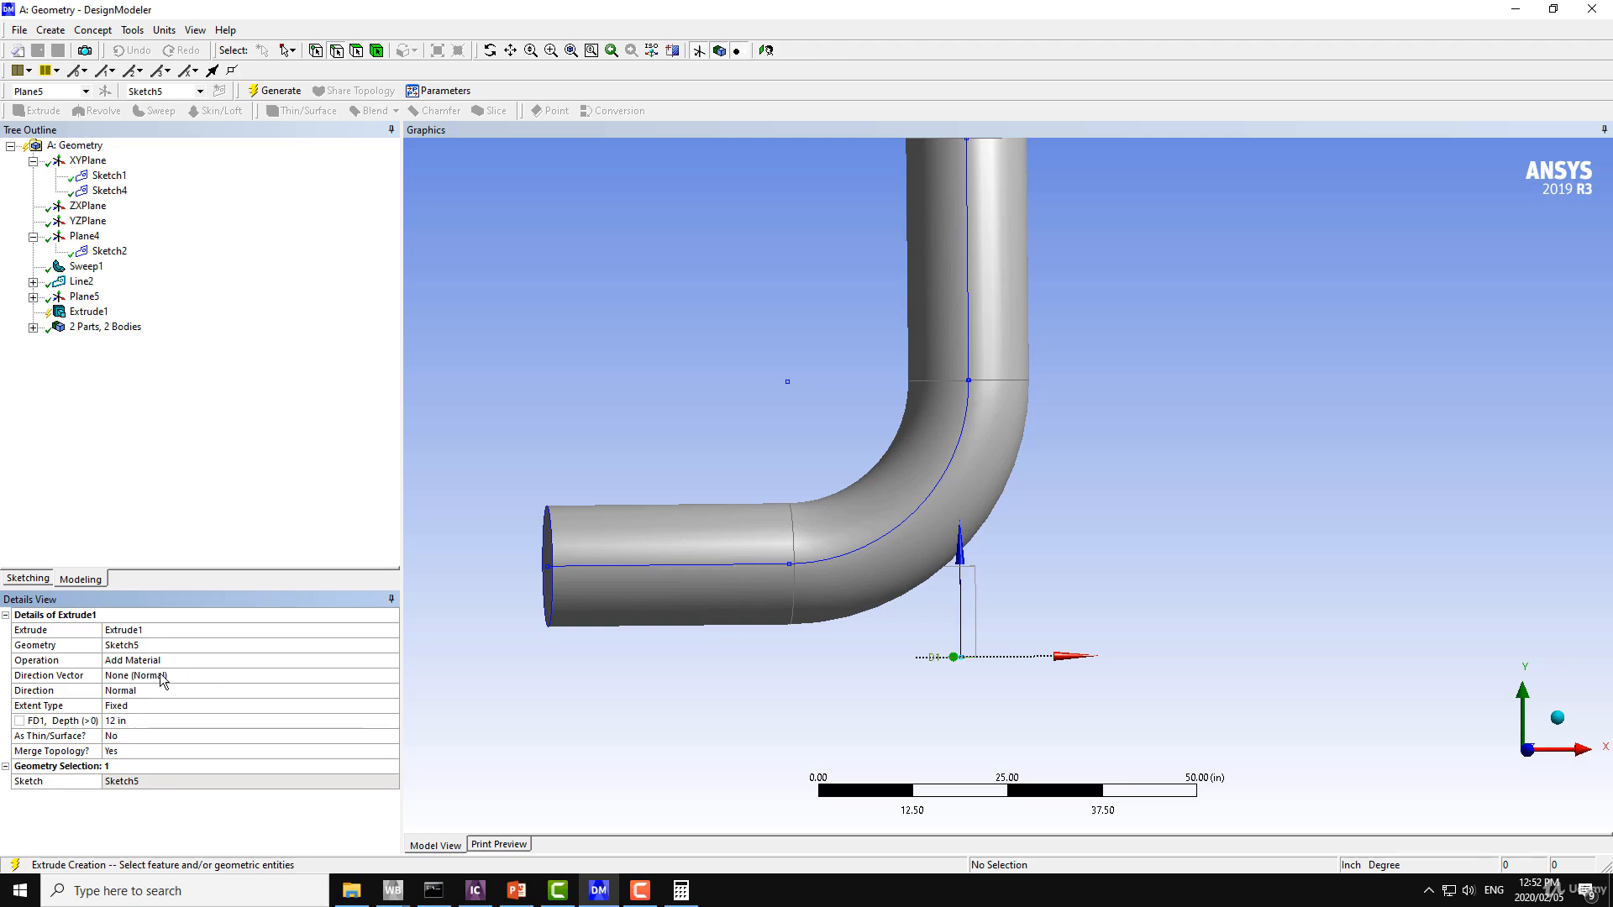
# Try the To Next extent type for the circle's extrusion.
pyautogui.click(123, 690)
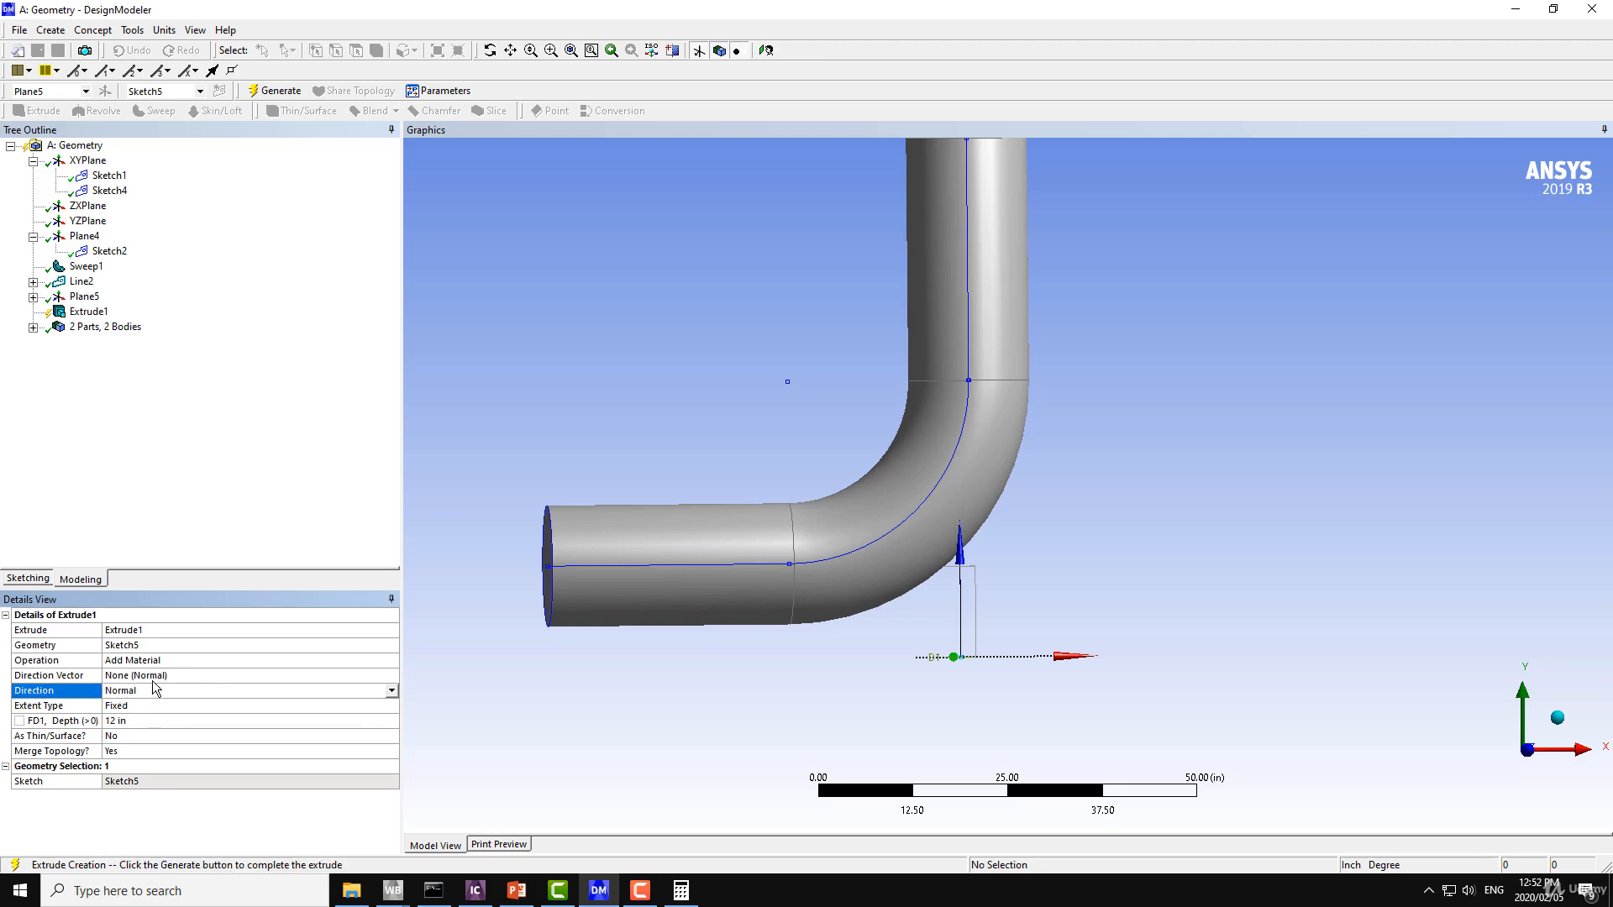
pyautogui.click(55, 706)
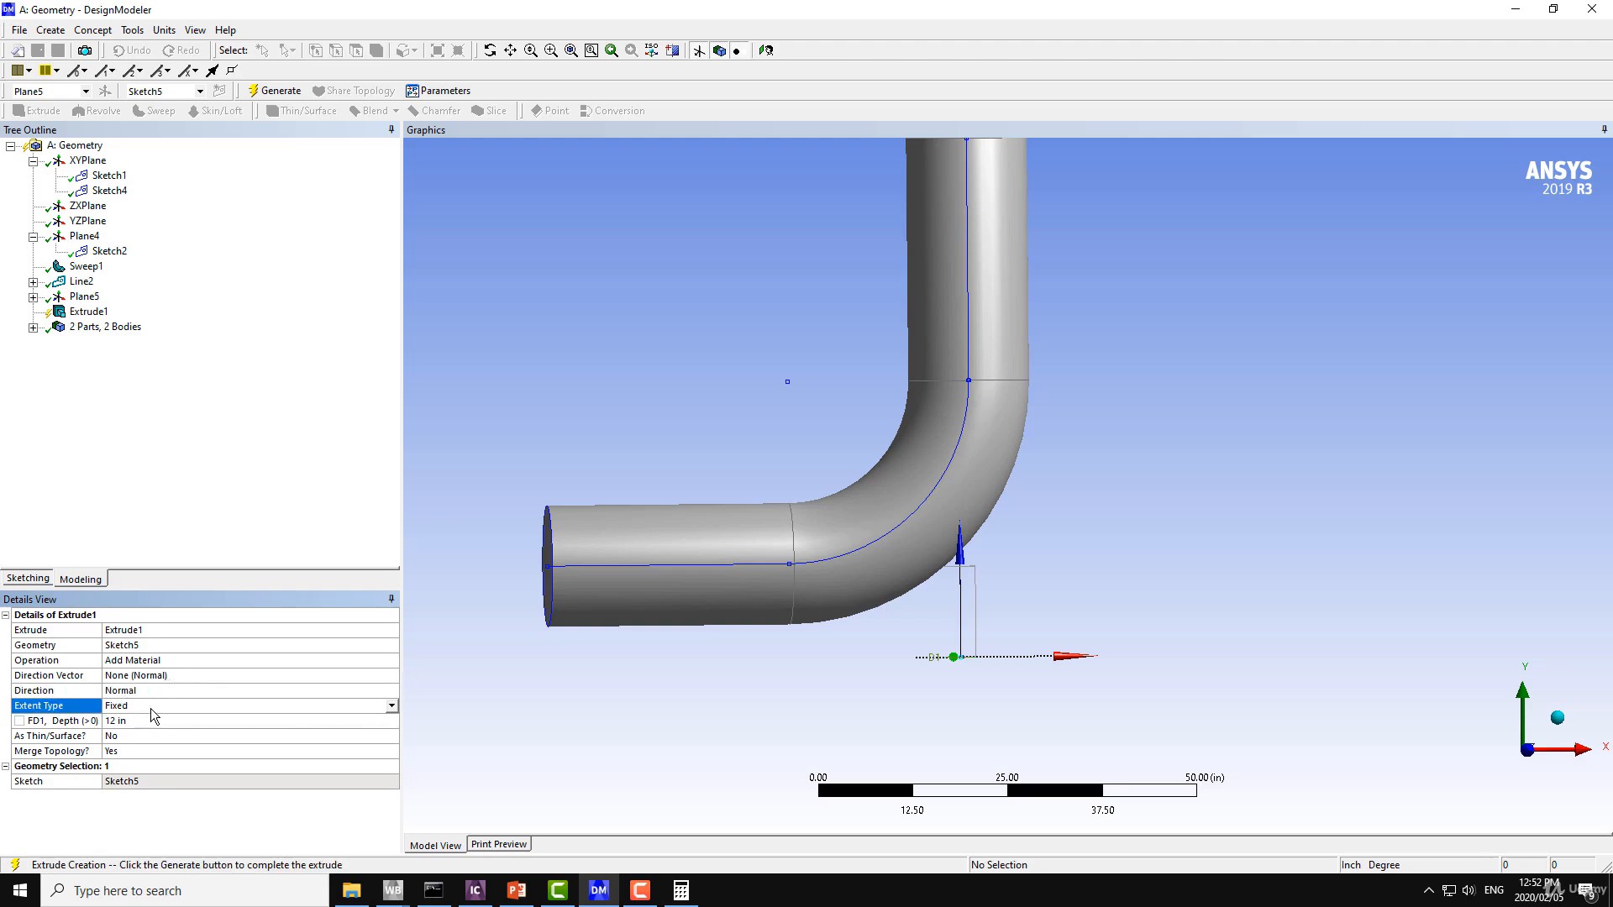
pyautogui.click(391, 707)
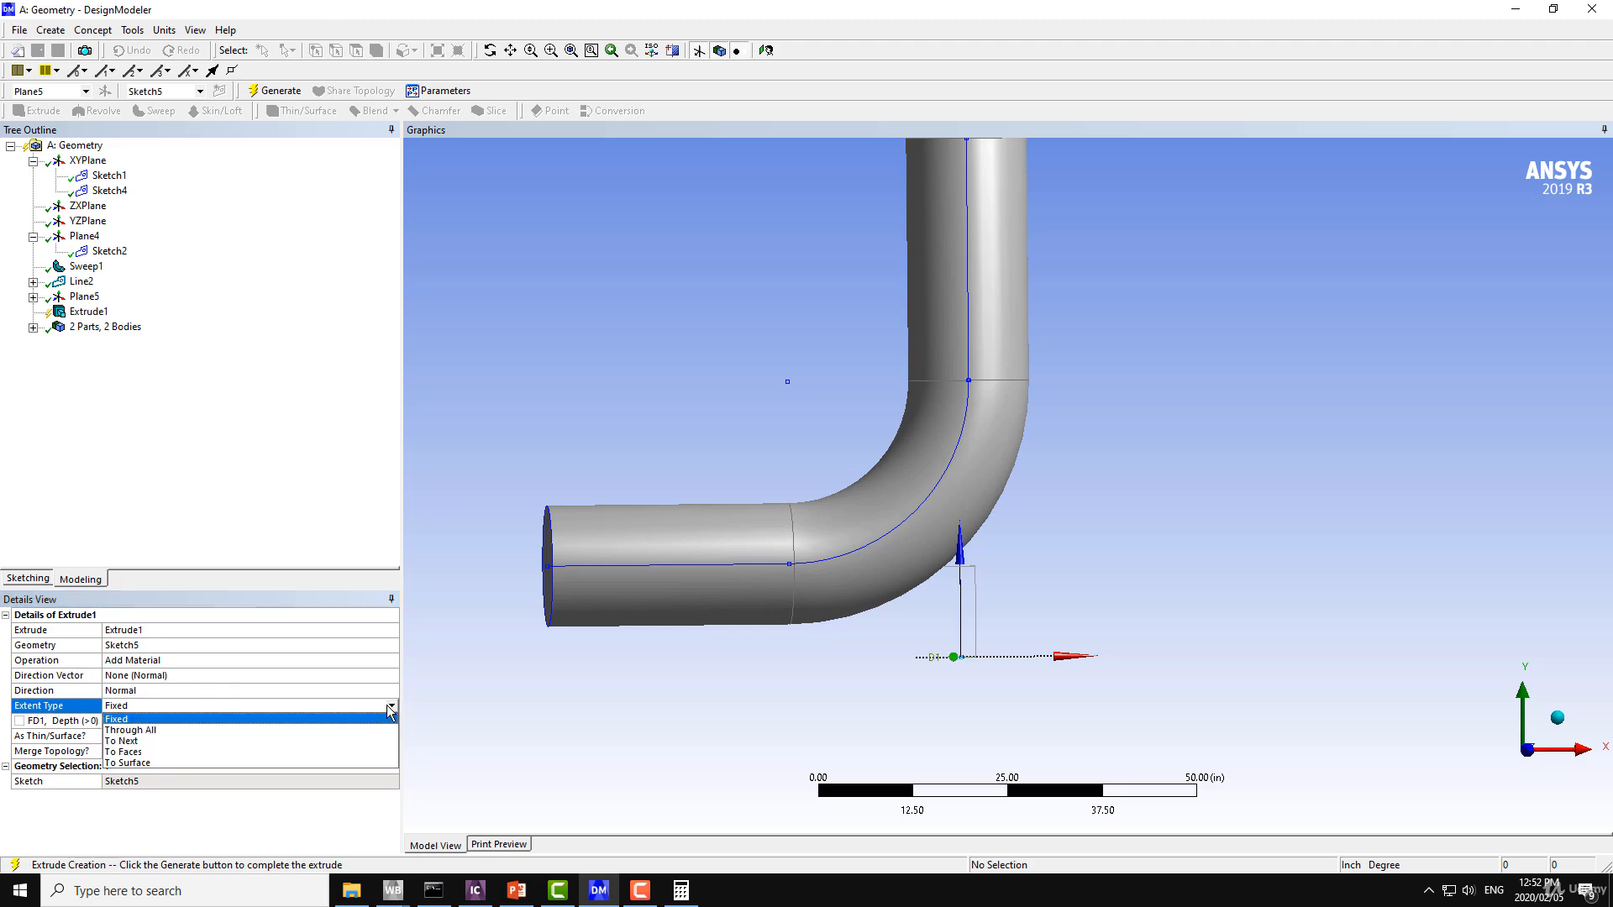
pyautogui.click(152, 743)
pyautogui.moveTo(777, 611); pyautogui.dragTo(659, 578, button='middle')
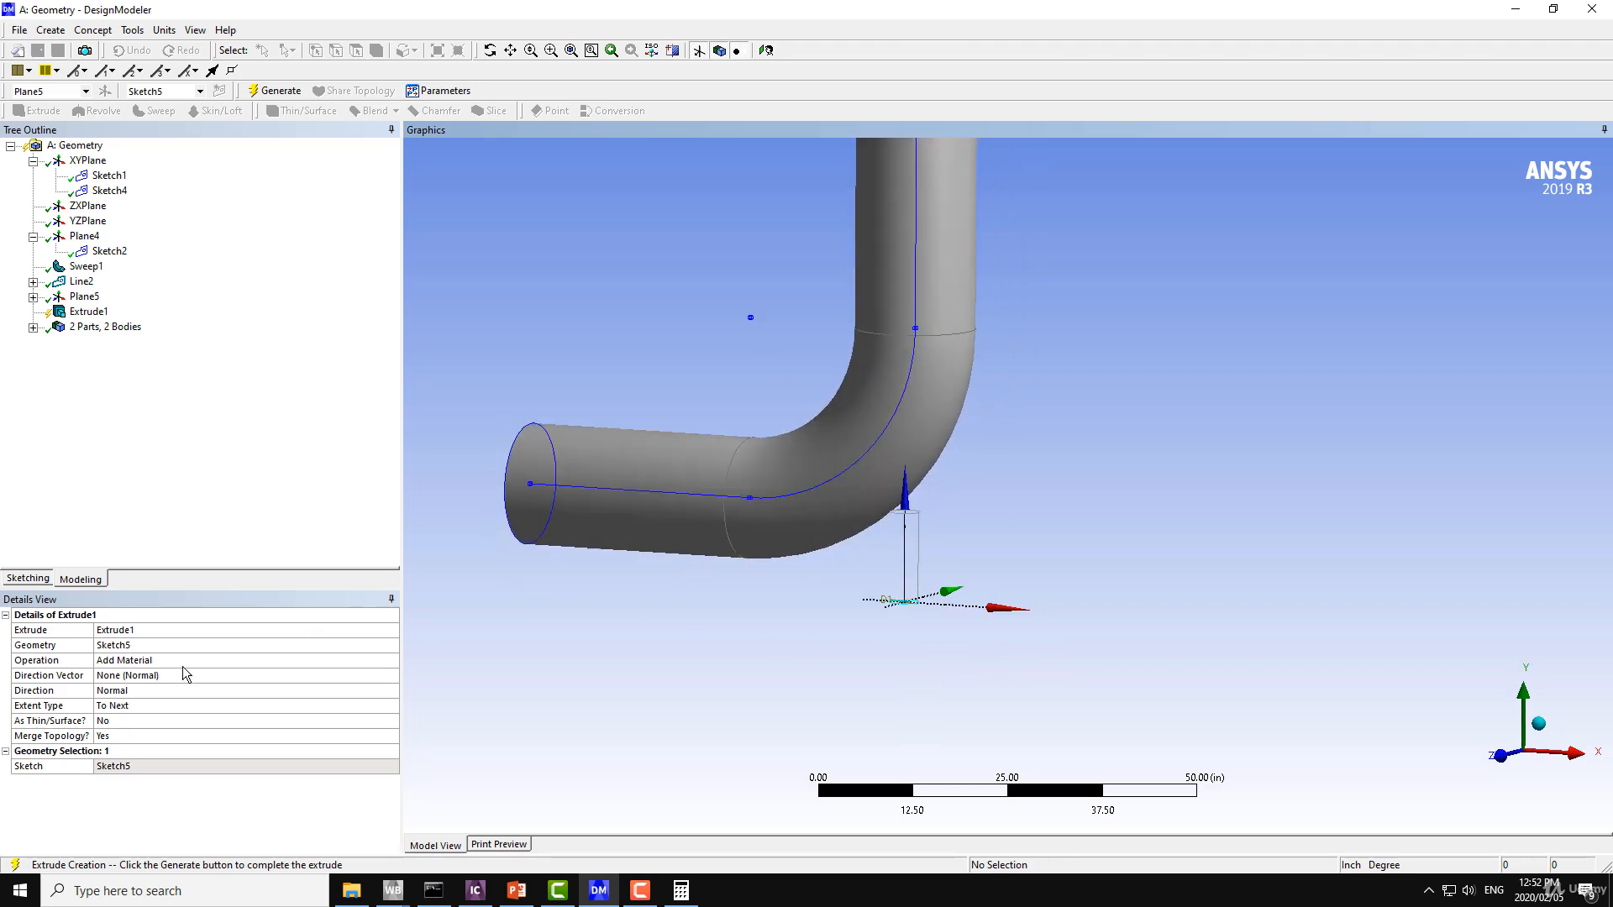
# Try the To Faces extent type with the elbow's curved bend face as the target.
pyautogui.click(152, 710)
pyautogui.click(152, 708)
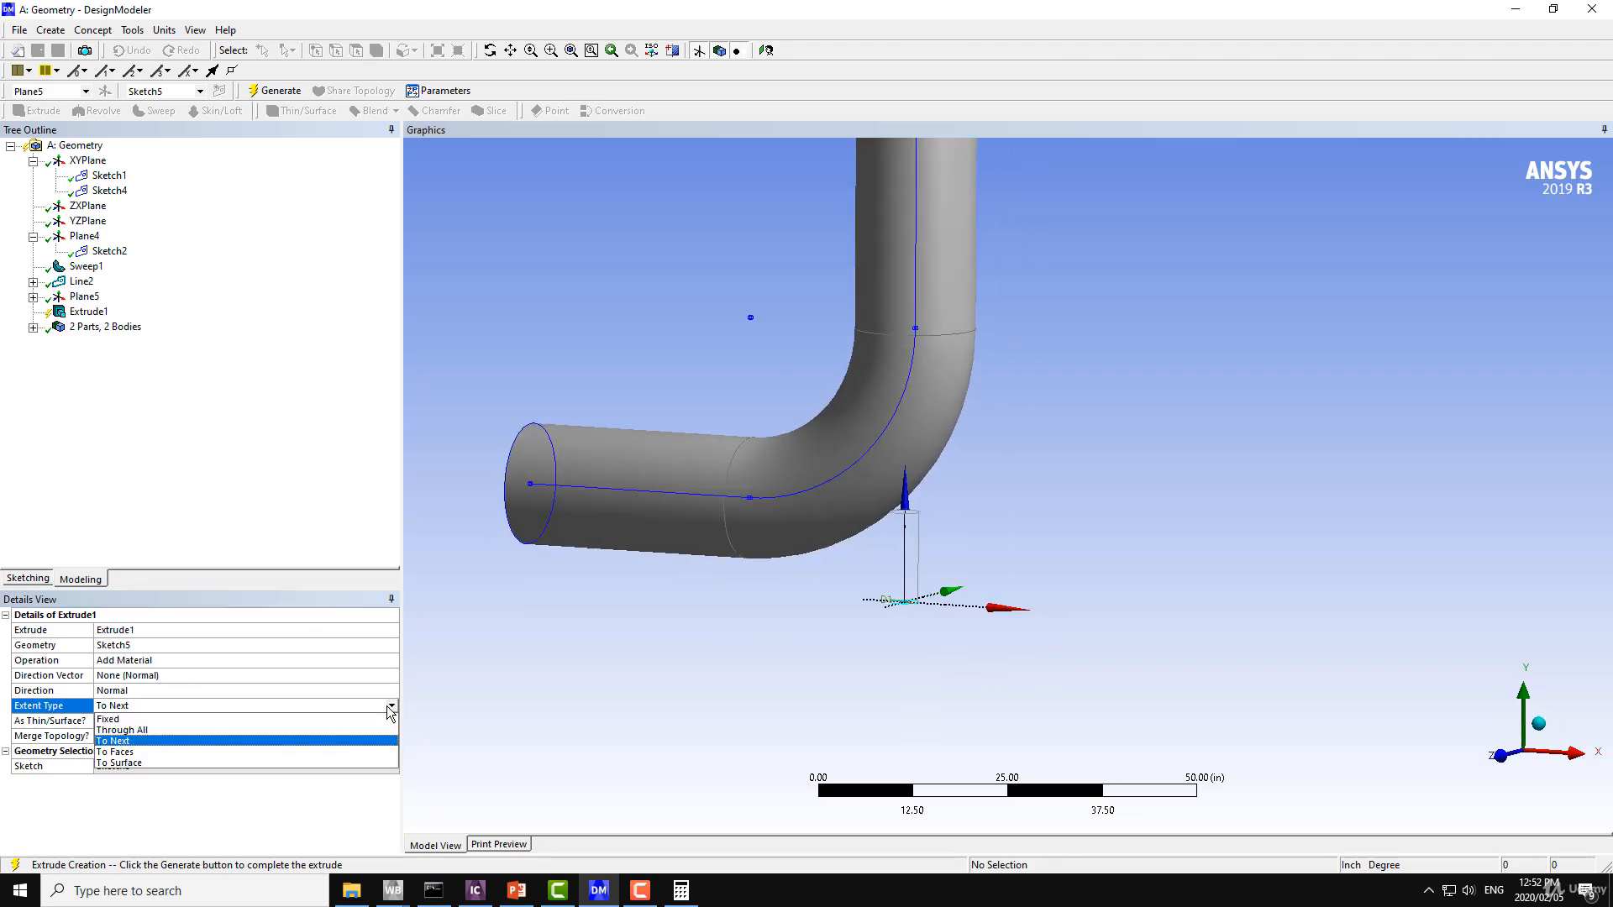
pyautogui.click(122, 752)
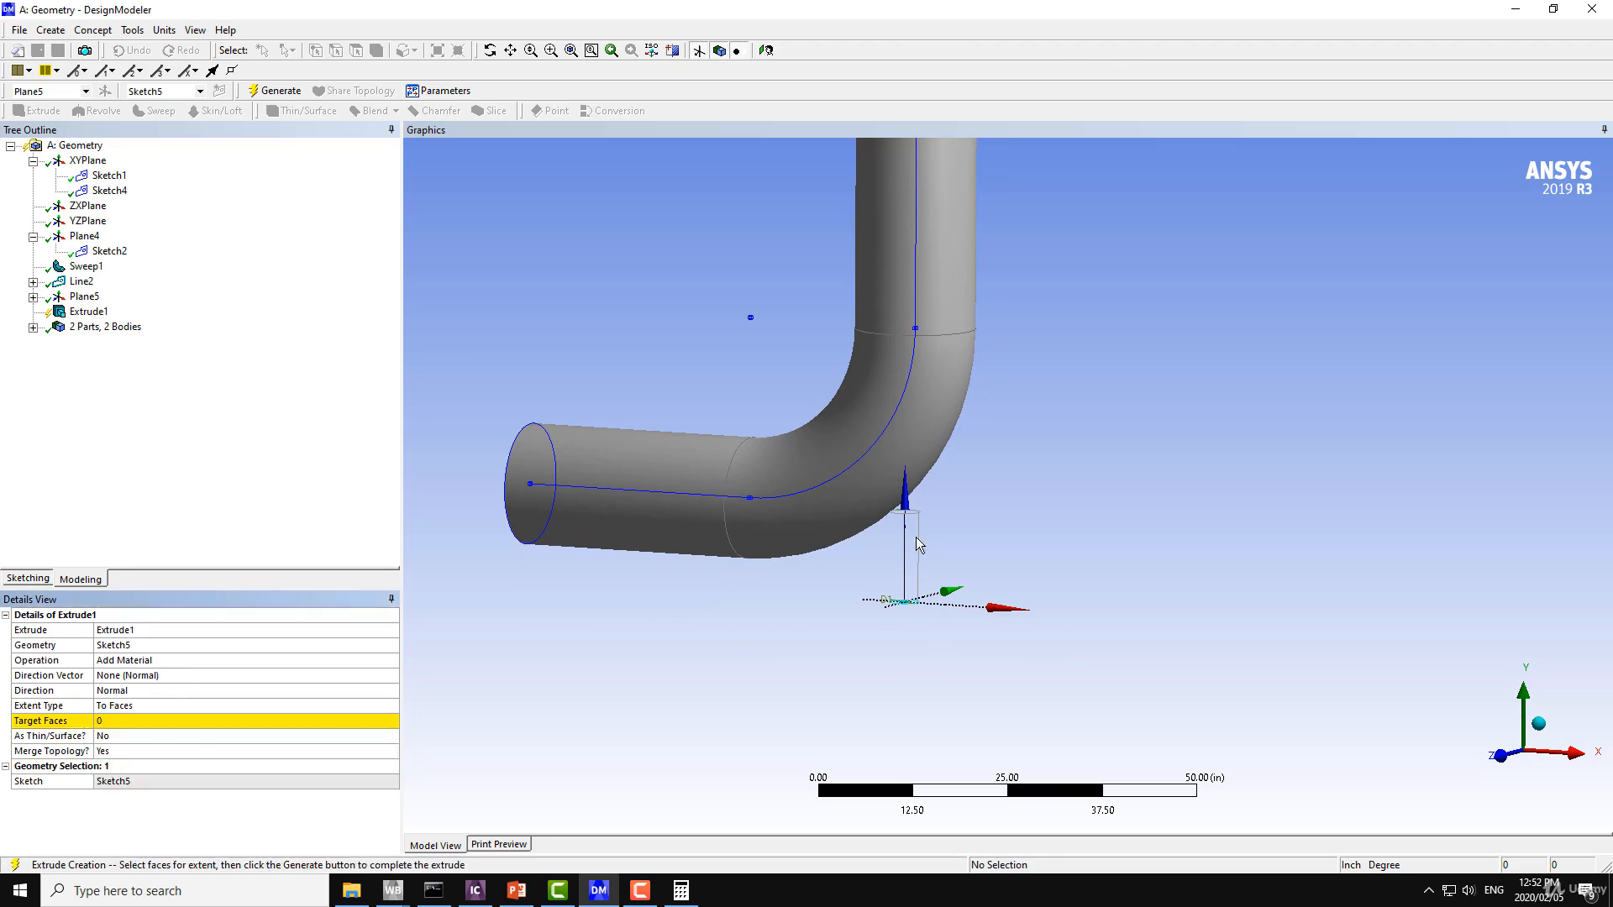
pyautogui.click(131, 722)
pyautogui.click(837, 519)
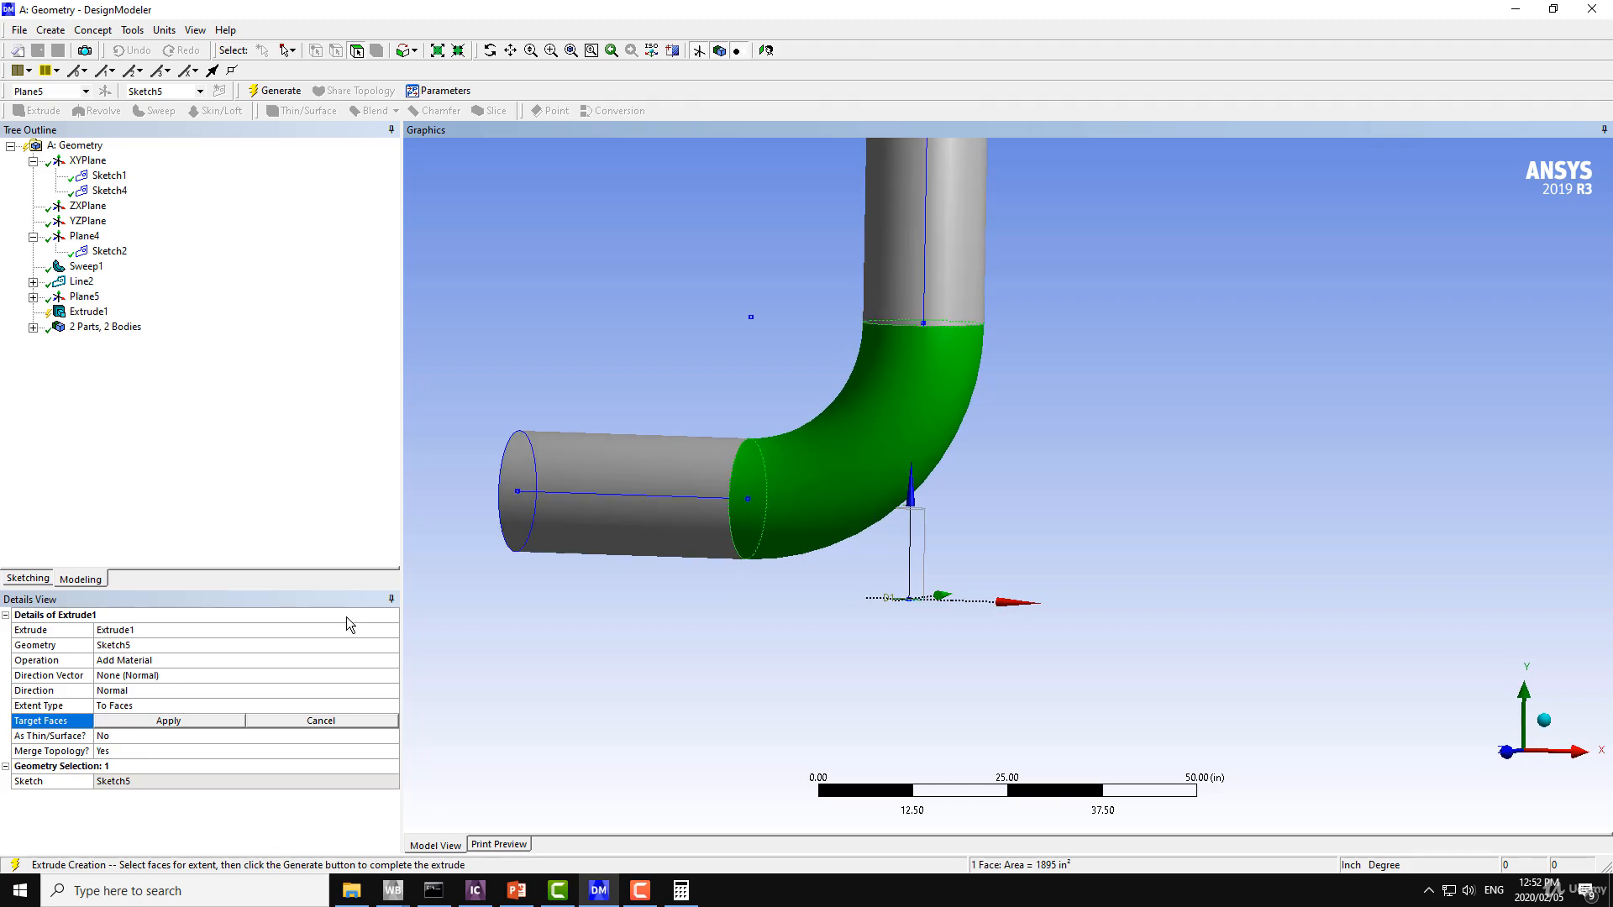
pyautogui.click(160, 718)
# Set the extent type to To Surface with the elbow's curved bend face as target, and generate the extrusion.
pyautogui.click(392, 706)
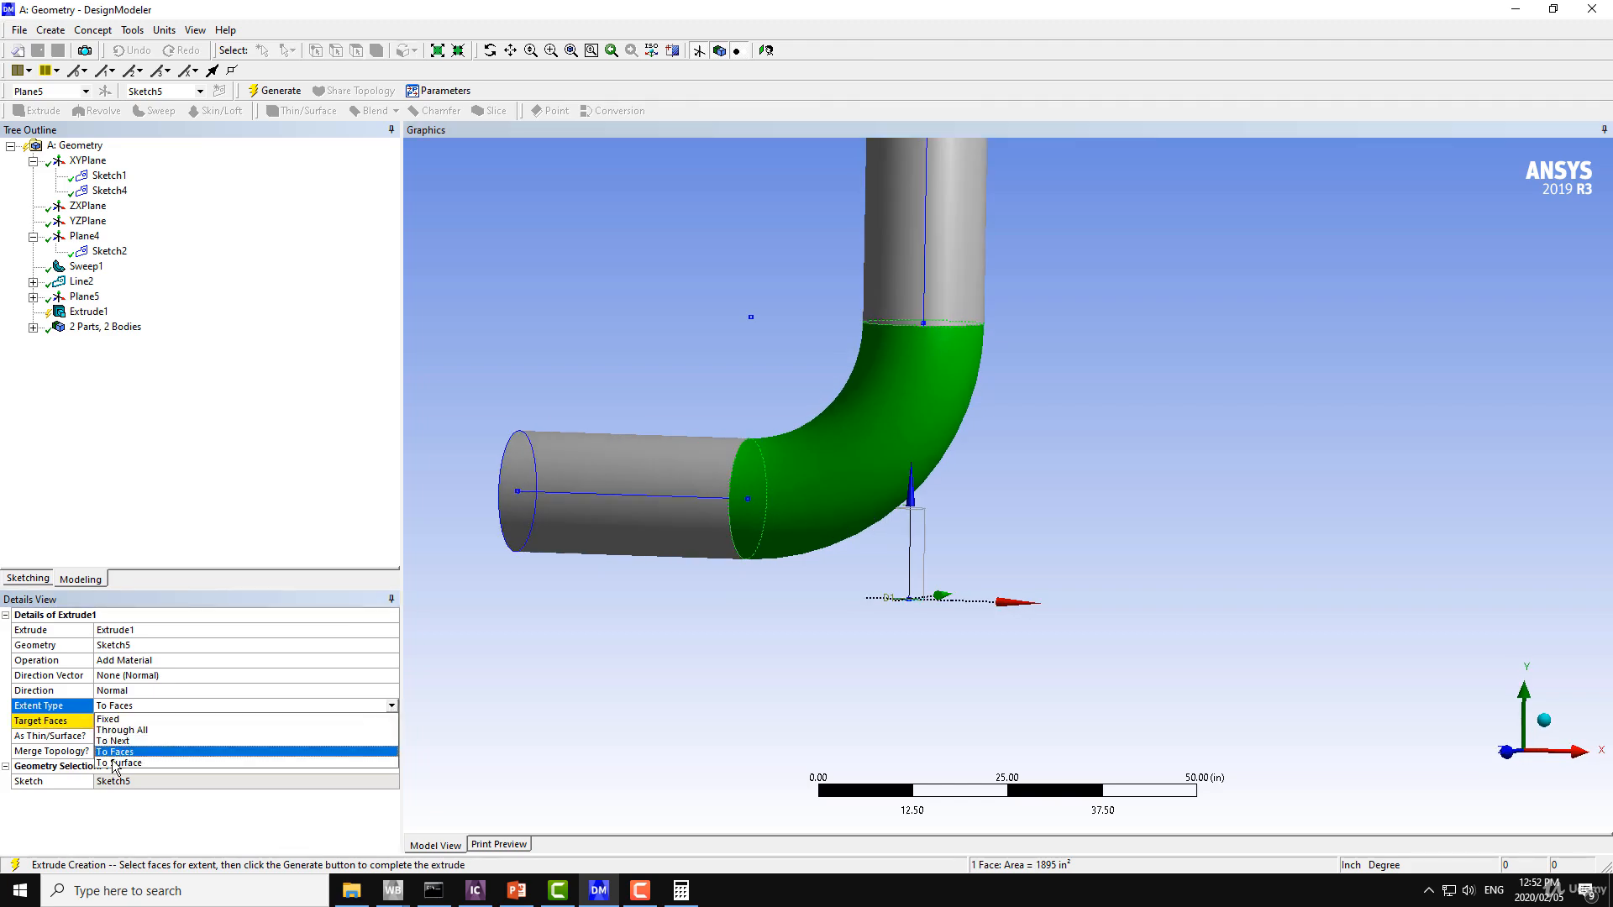
pyautogui.click(122, 763)
pyautogui.click(135, 722)
pyautogui.click(833, 516)
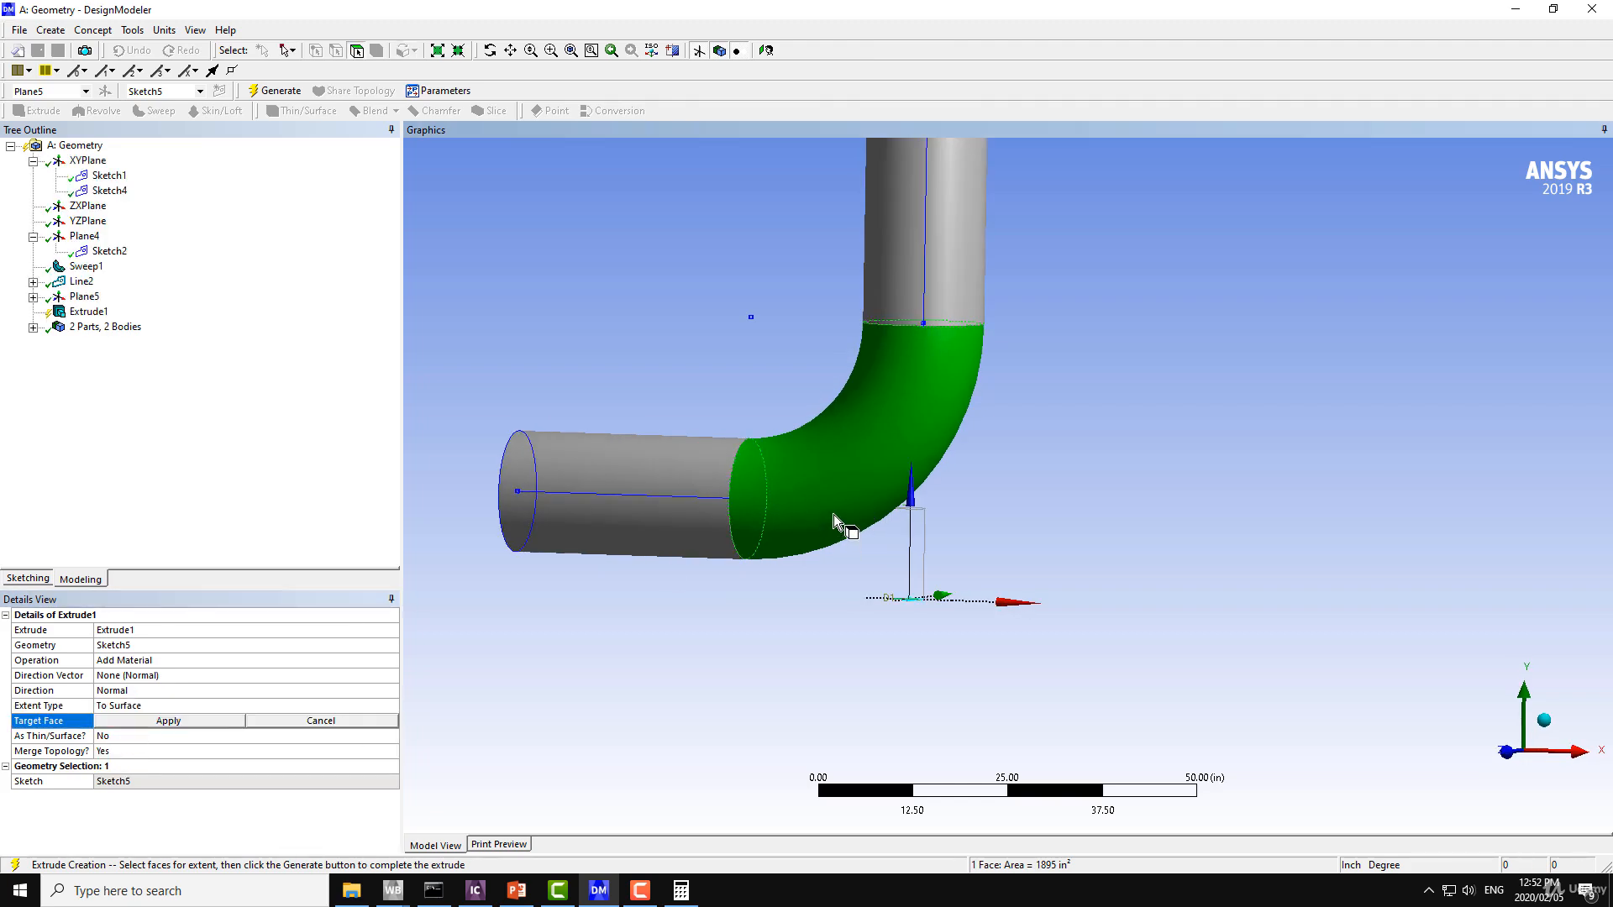
pyautogui.click(178, 723)
pyautogui.moveTo(734, 584); pyautogui.dragTo(779, 571, button='middle')
pyautogui.click(274, 90)
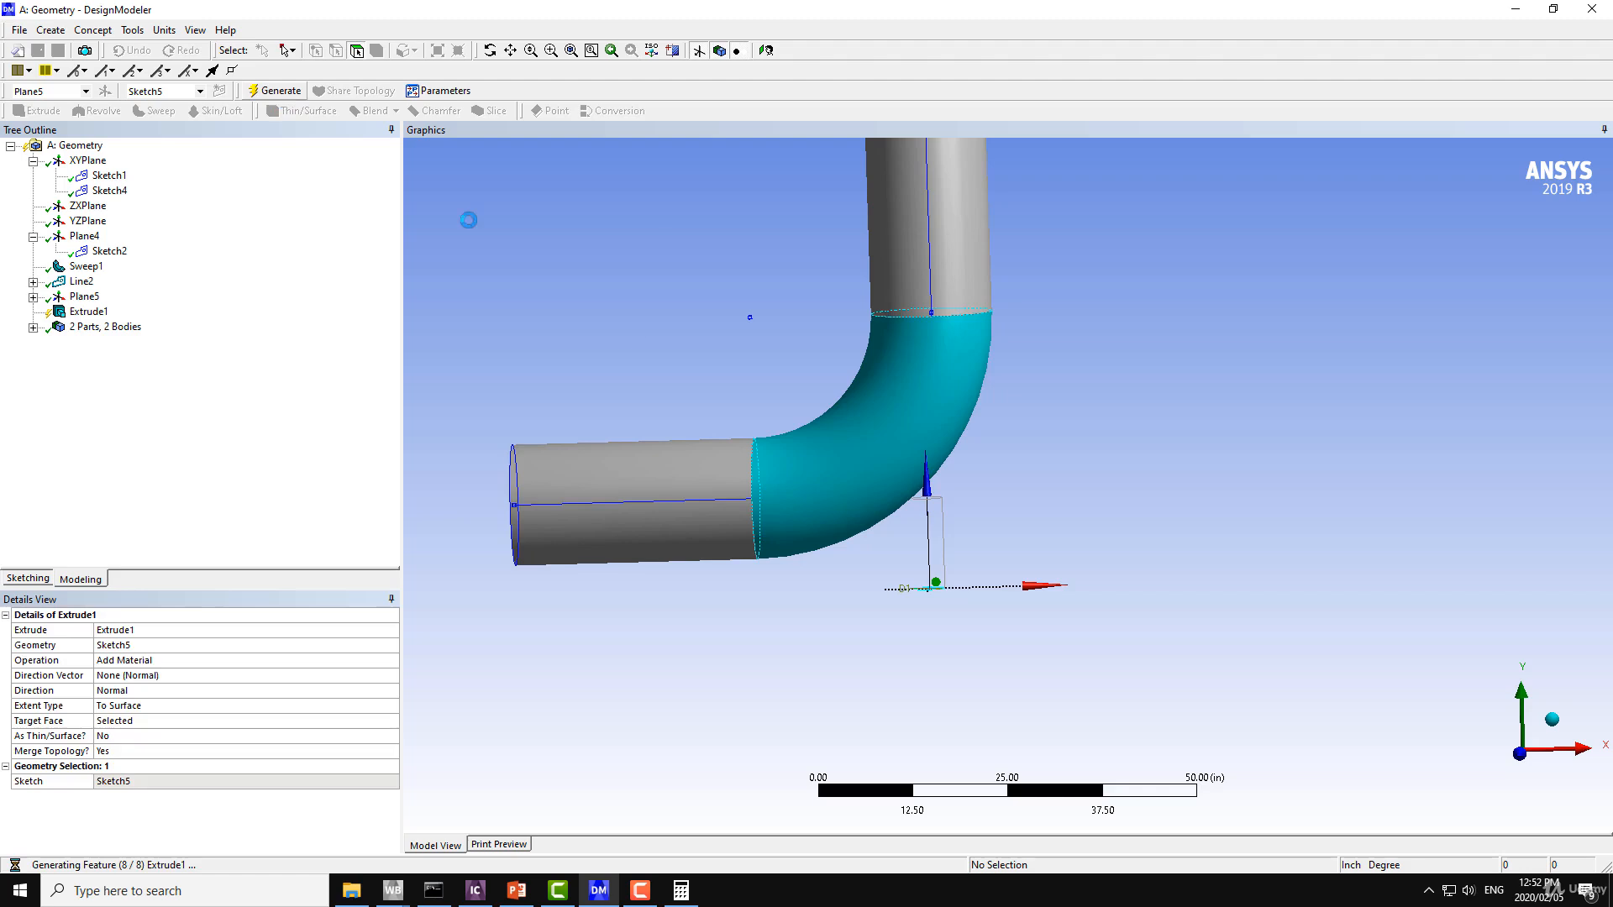
# Review the operation types available for the extrusion and keep Add Material.
pyautogui.moveTo(752, 422)
pyautogui.mouseDown(button='middle')
pyautogui.moveTo(566, 370)
pyautogui.moveTo(633, 411)
pyautogui.mouseUp(button='middle')
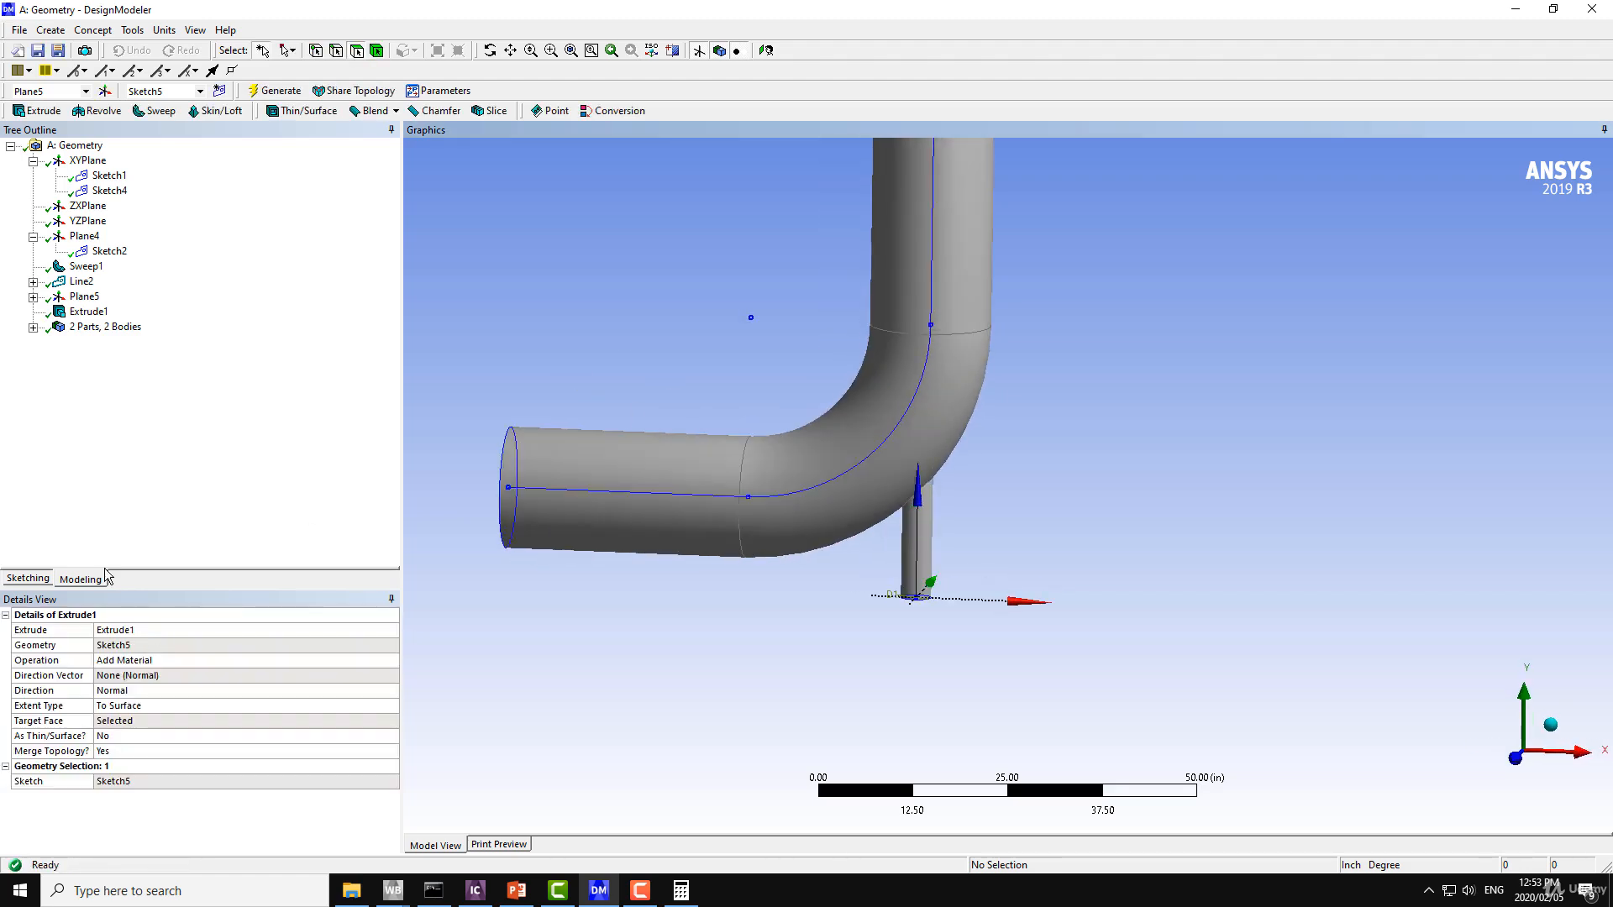
pyautogui.click(146, 661)
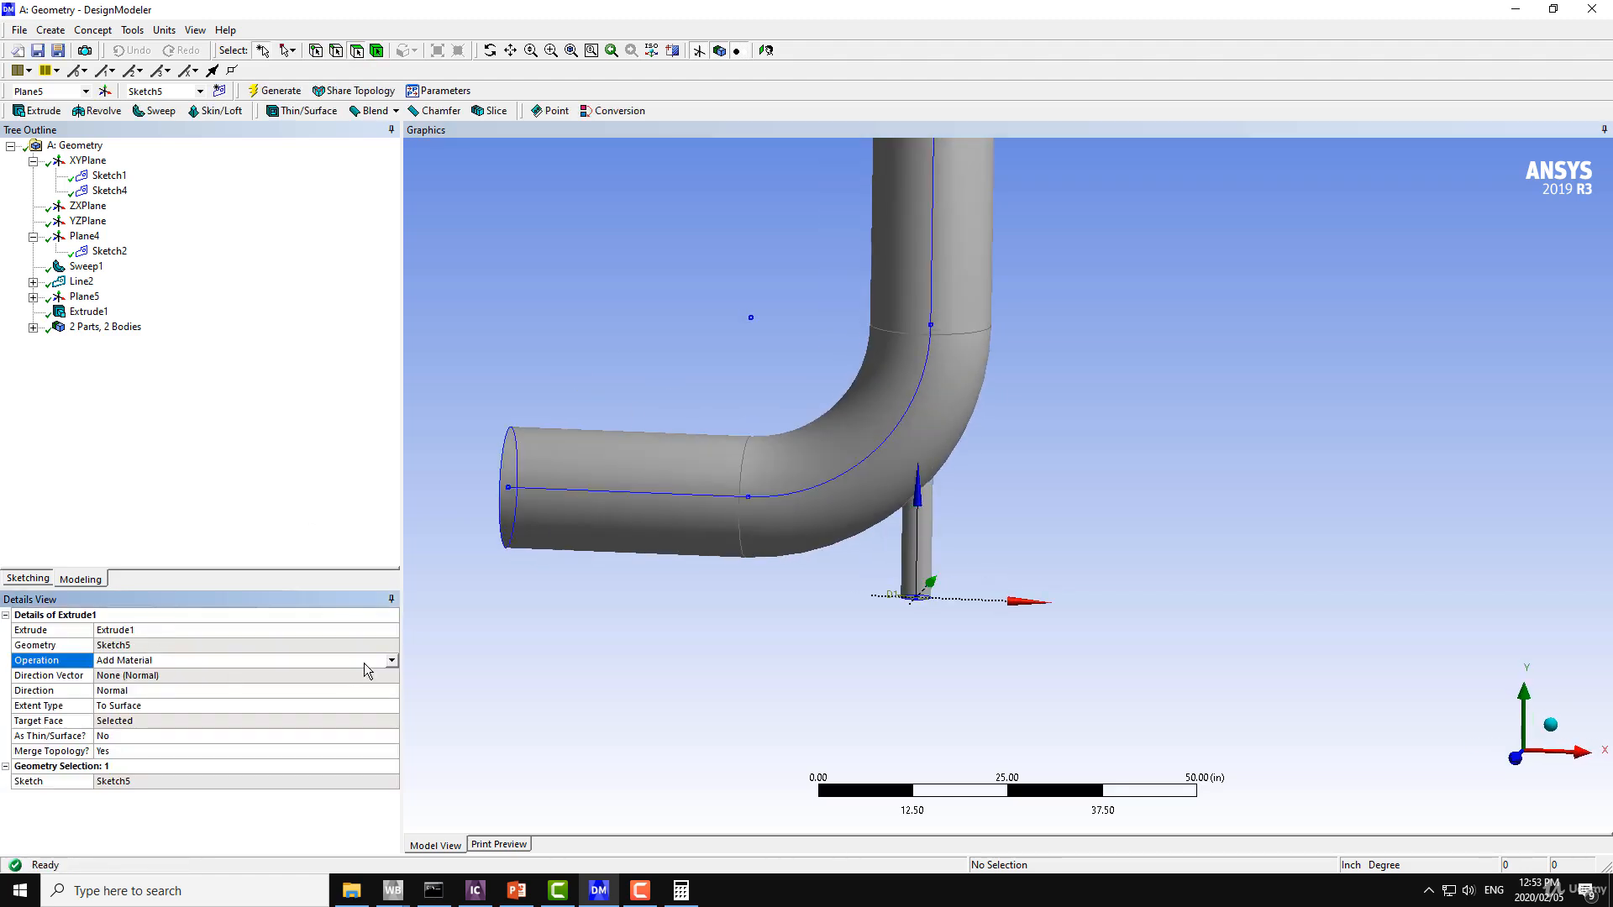
pyautogui.click(392, 662)
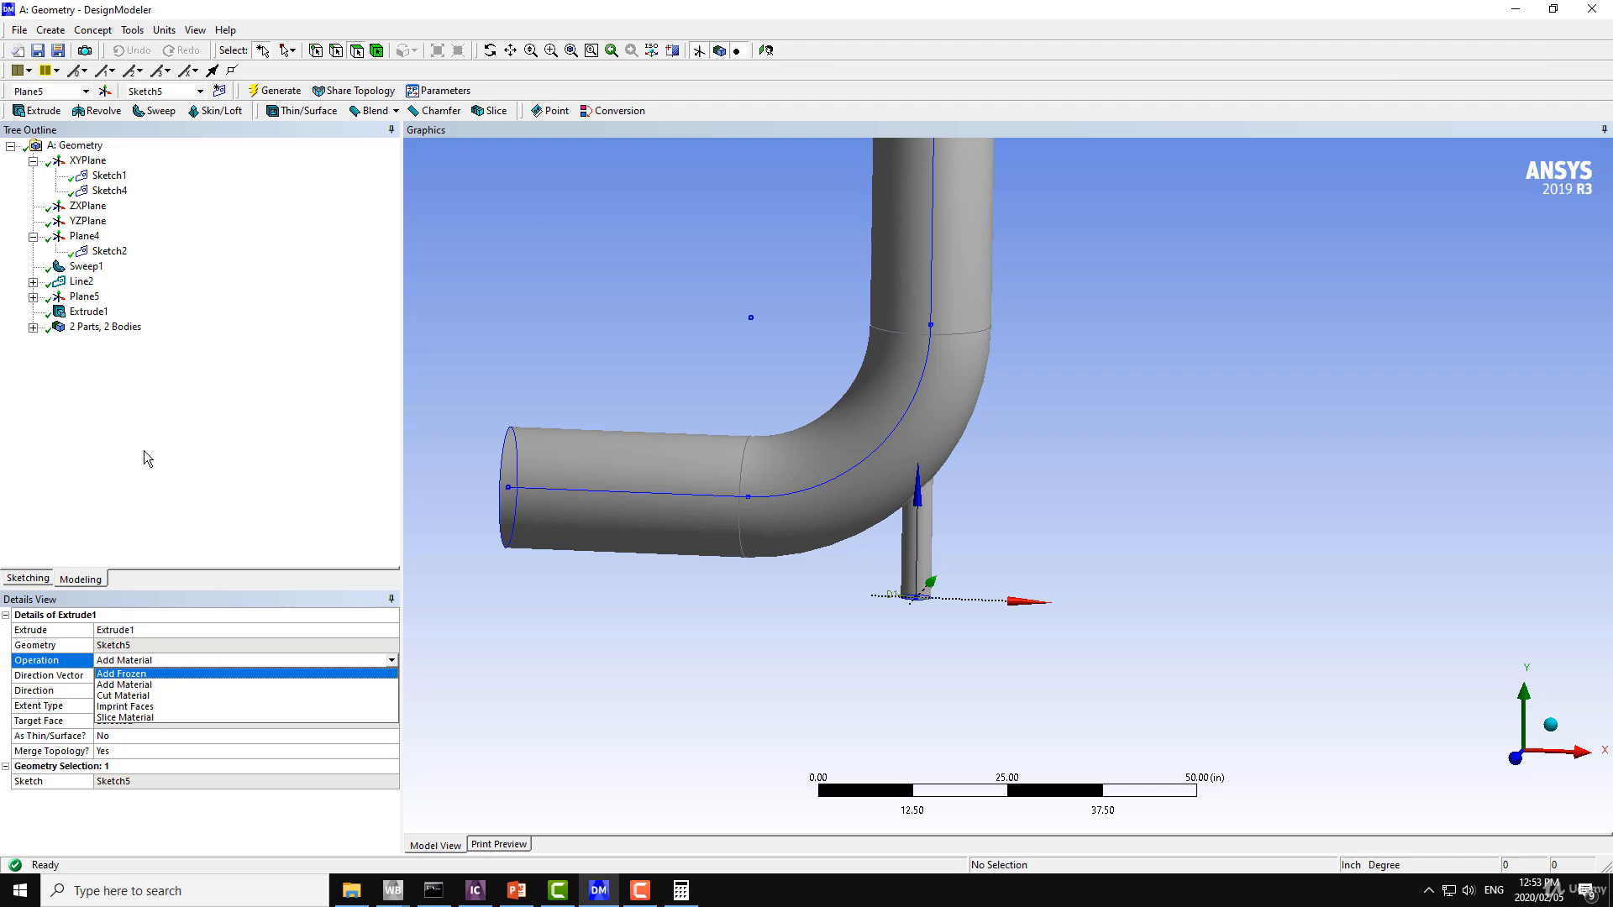
pyautogui.click(129, 685)
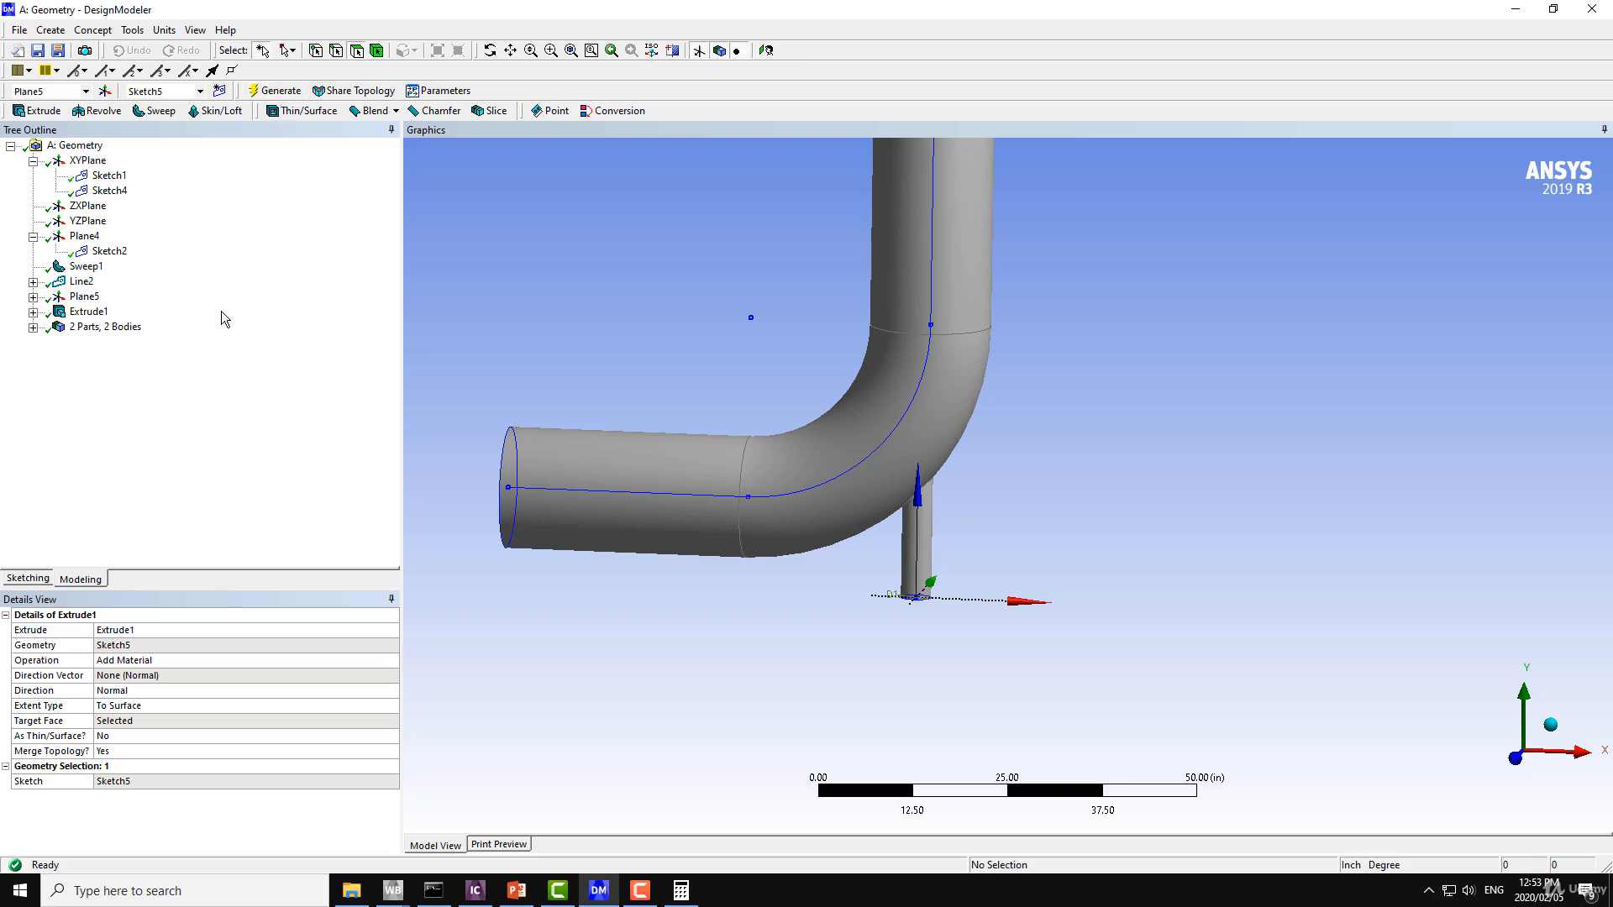
pyautogui.click(269, 290)
pyautogui.moveTo(731, 457)
pyautogui.mouseDown(button='middle')
pyautogui.moveTo(871, 414)
pyautogui.moveTo(760, 496)
pyautogui.moveTo(721, 484)
pyautogui.moveTo(739, 432)
pyautogui.moveTo(677, 479)
pyautogui.moveTo(693, 462)
pyautogui.moveTo(529, 483)
pyautogui.moveTo(705, 429)
pyautogui.moveTo(791, 437)
pyautogui.moveTo(728, 460)
pyautogui.mouseUp(button='middle')
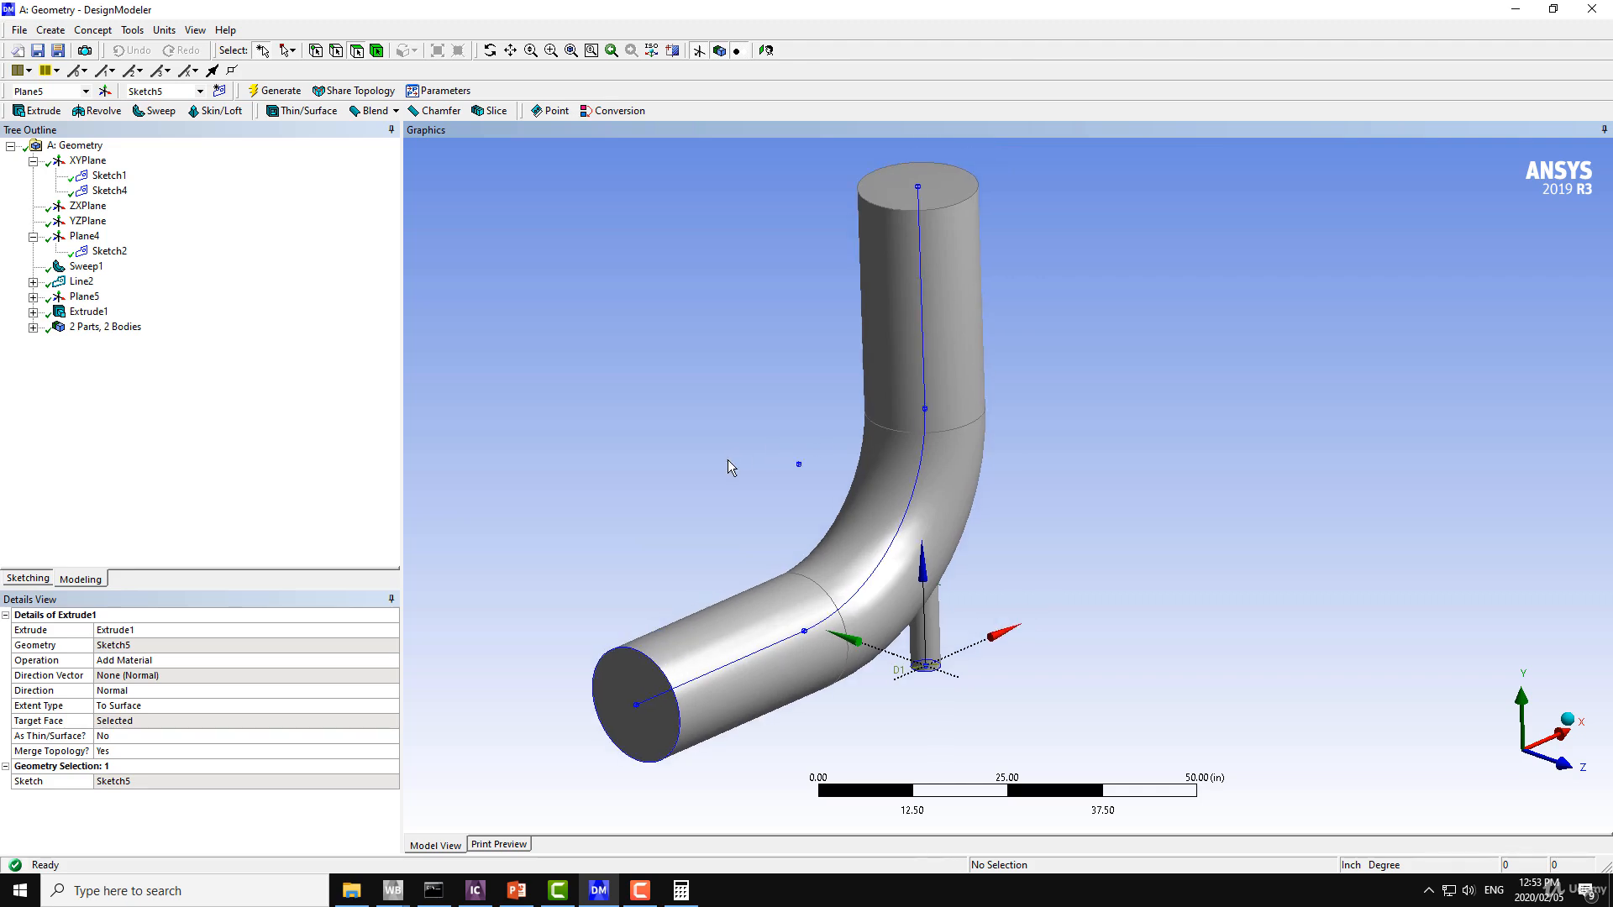
pyautogui.moveTo(625, 366); pyautogui.dragTo(726, 339, button='middle')
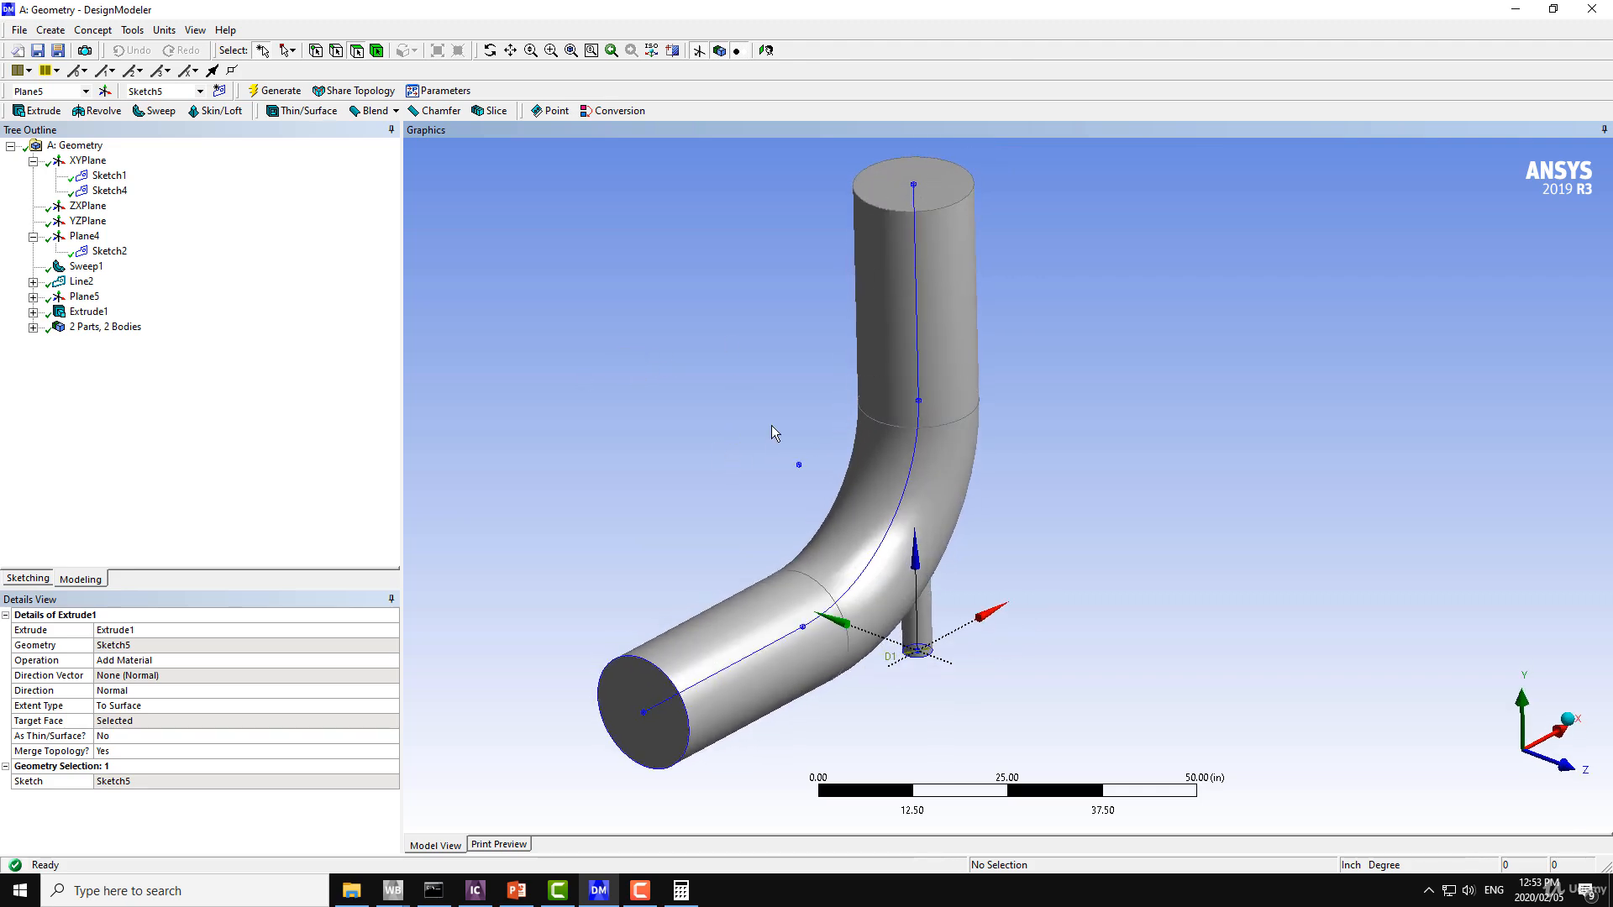
pyautogui.moveTo(666, 461); pyautogui.dragTo(713, 437, button='middle')
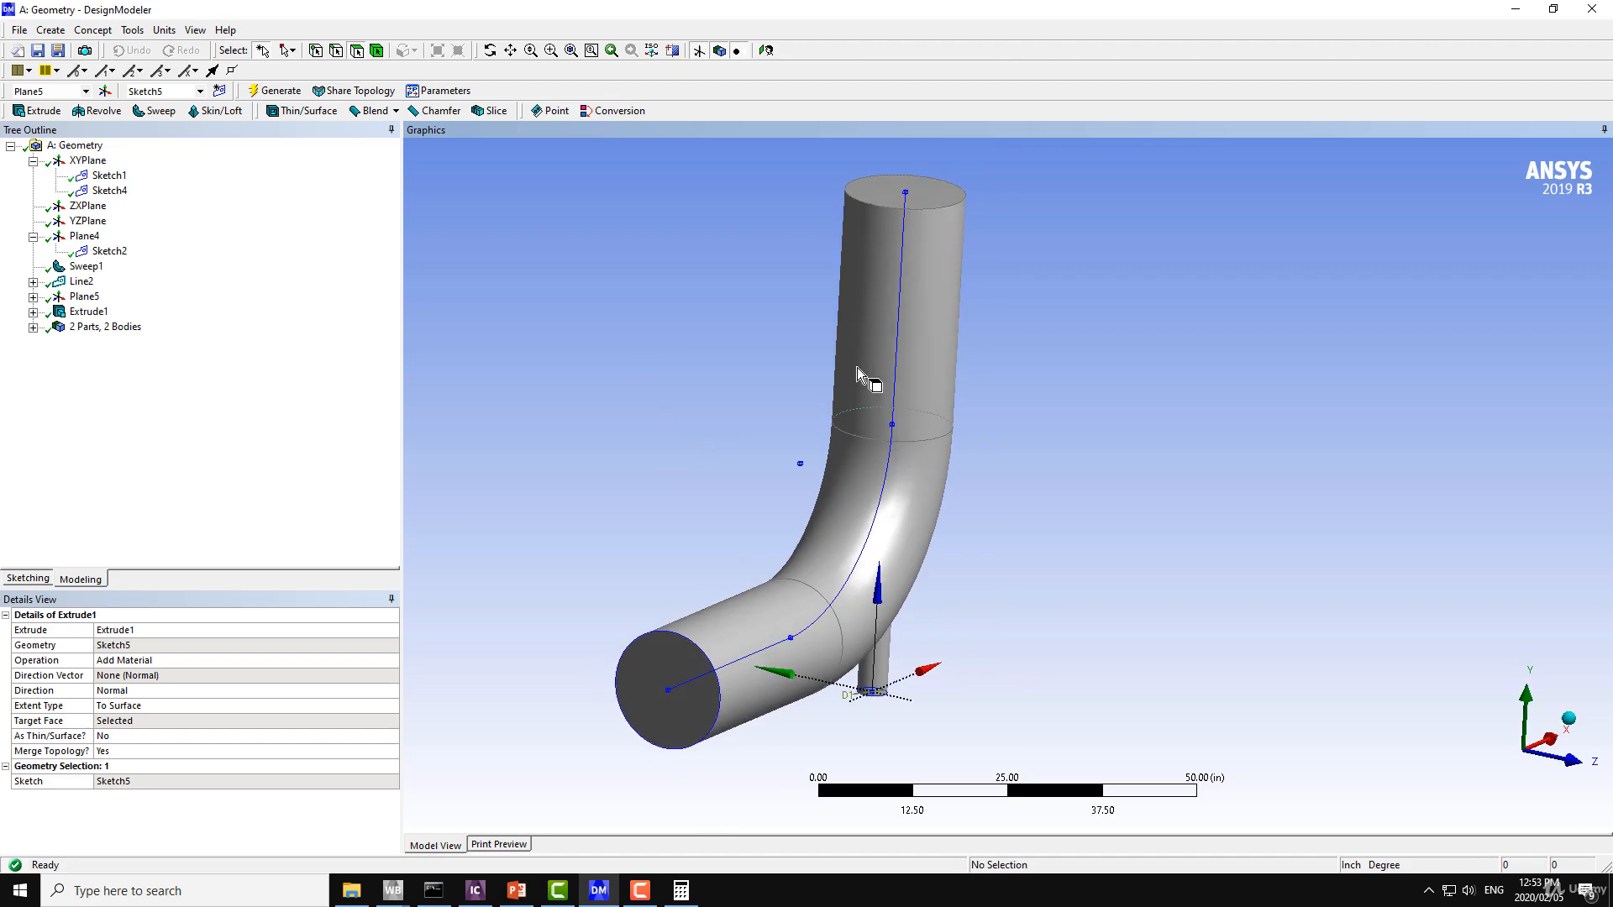
pyautogui.moveTo(684, 331); pyautogui.dragTo(744, 388, button='middle')
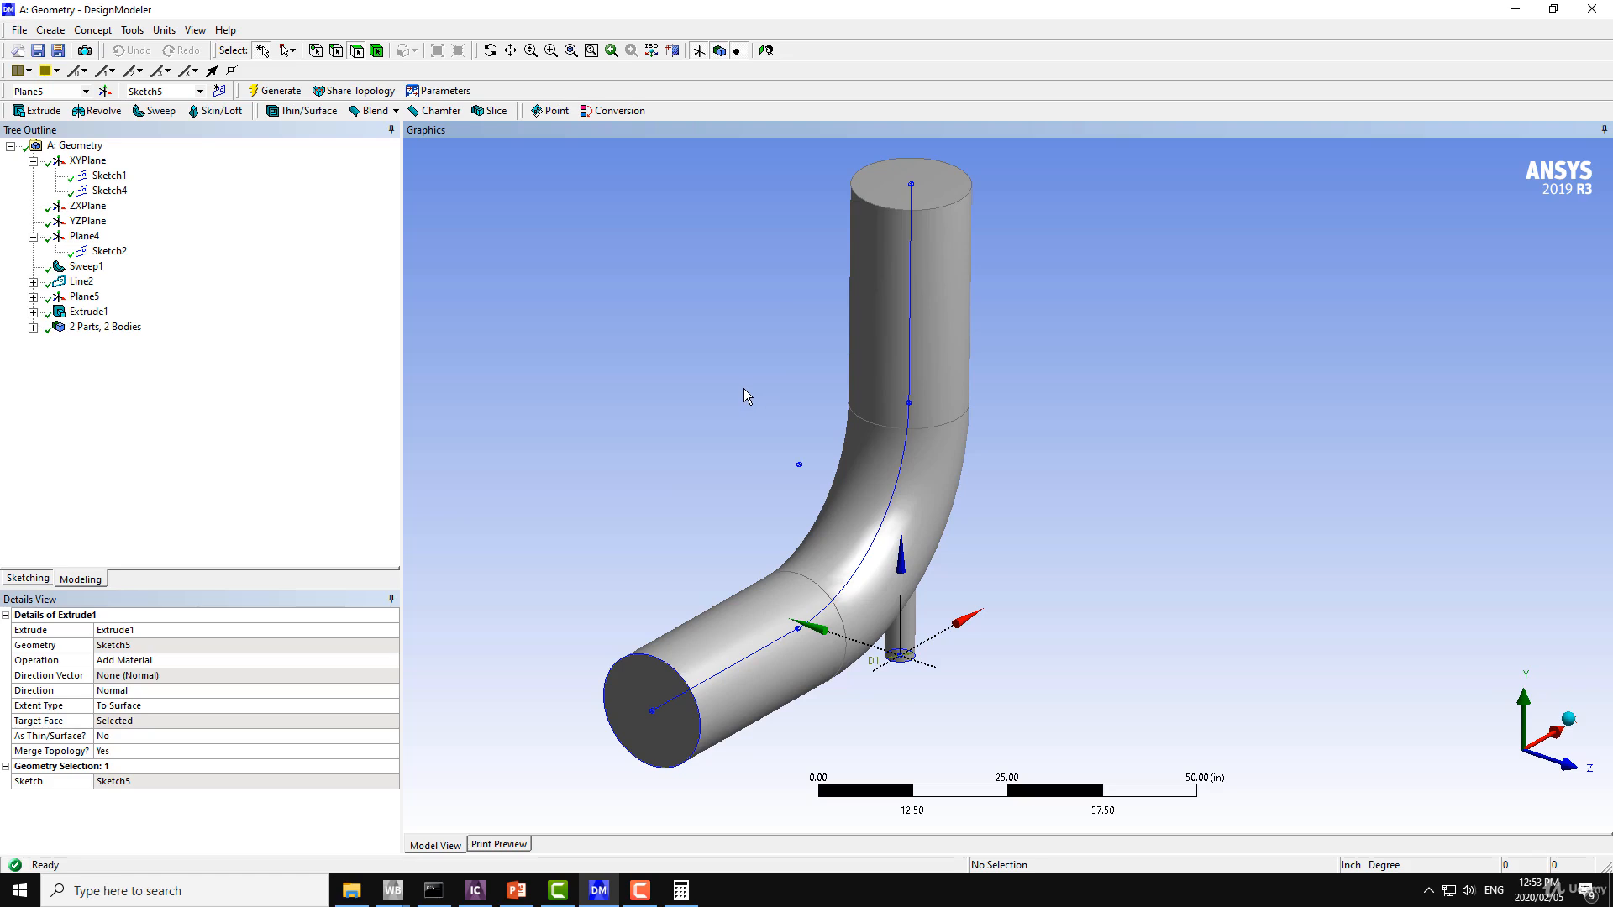